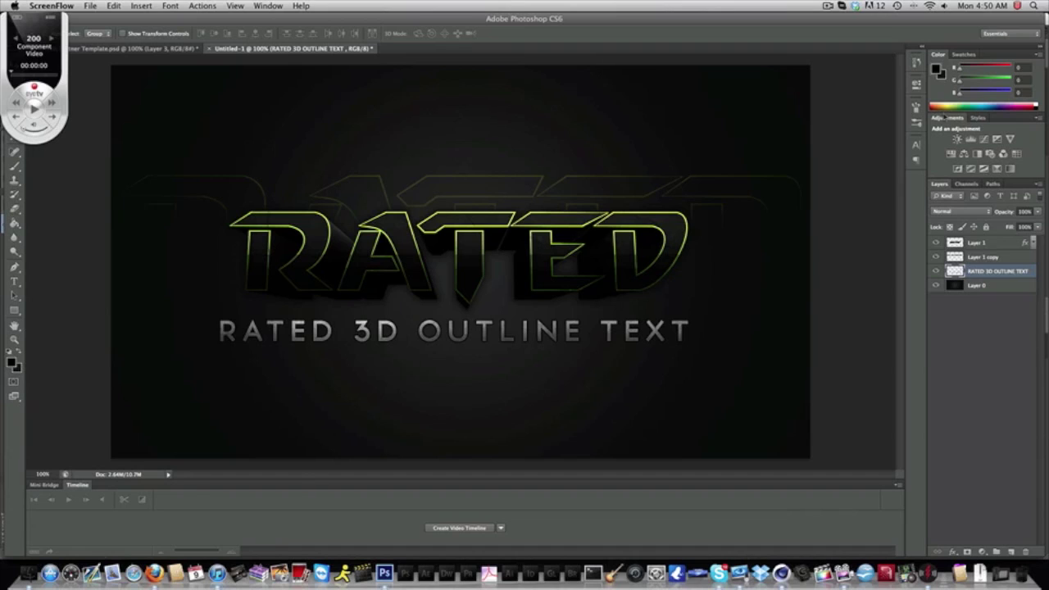
Bring Photoshop to the front and show the RATED Partner Template.psd document.
left_click(167, 48)
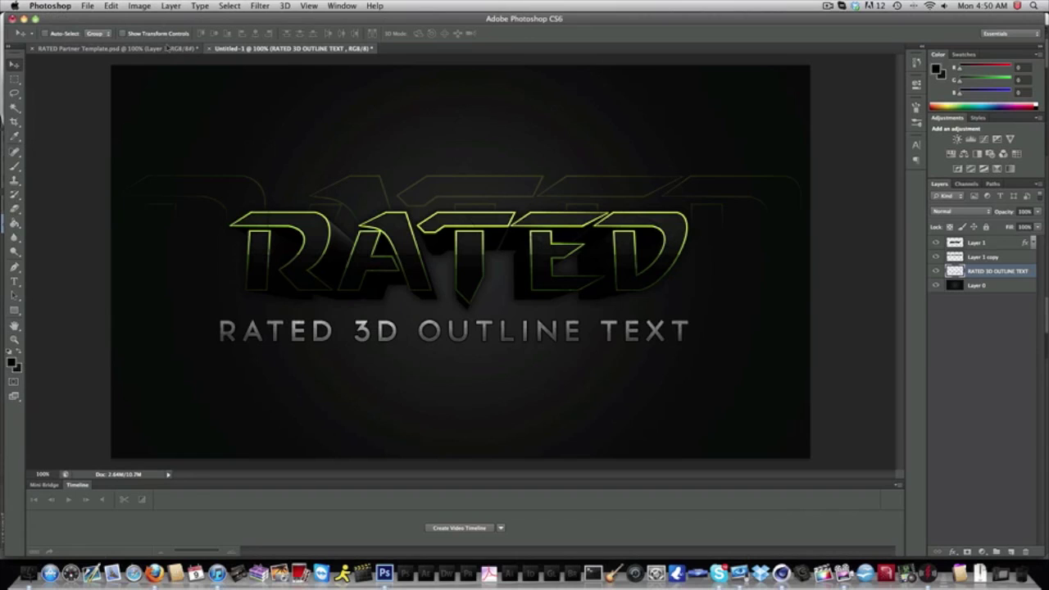
left_click(167, 48)
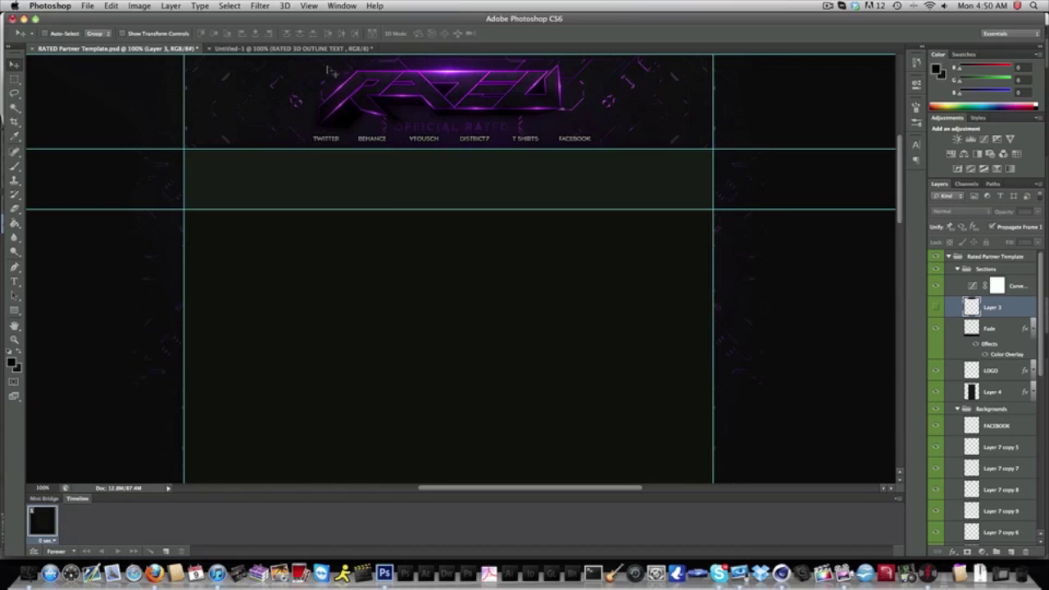
Switch to the Untitled-1 document with the green-outlined RATED 3D outline text.
left_click(291, 49)
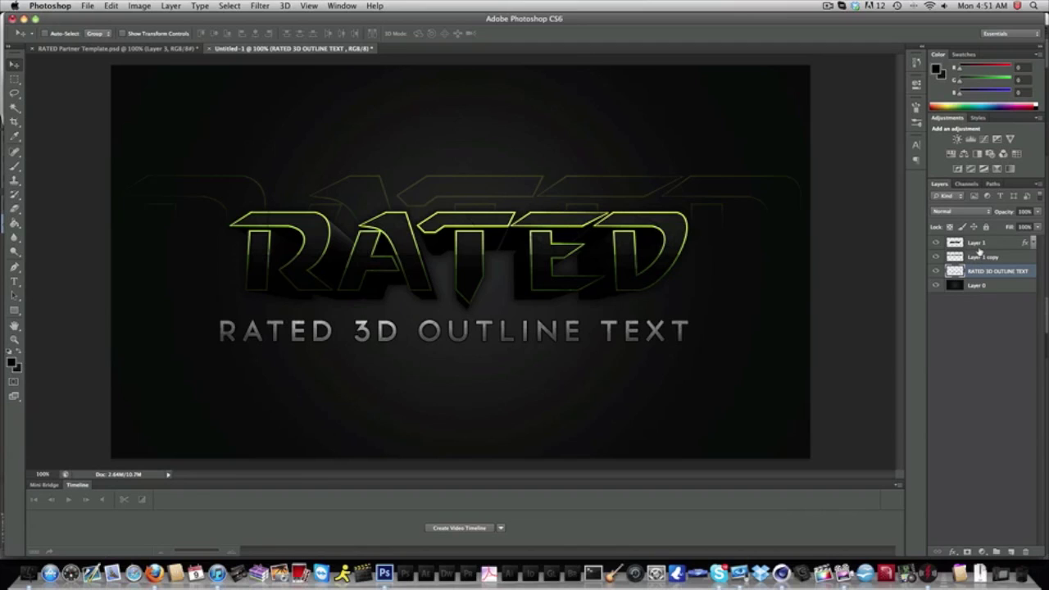
Delete Layer 1, Layer 1 copy and RATED 3D OUTLINE TEXT, then bring up Cinema 4D.
left_click(978, 245, "shift")
key("Delete")
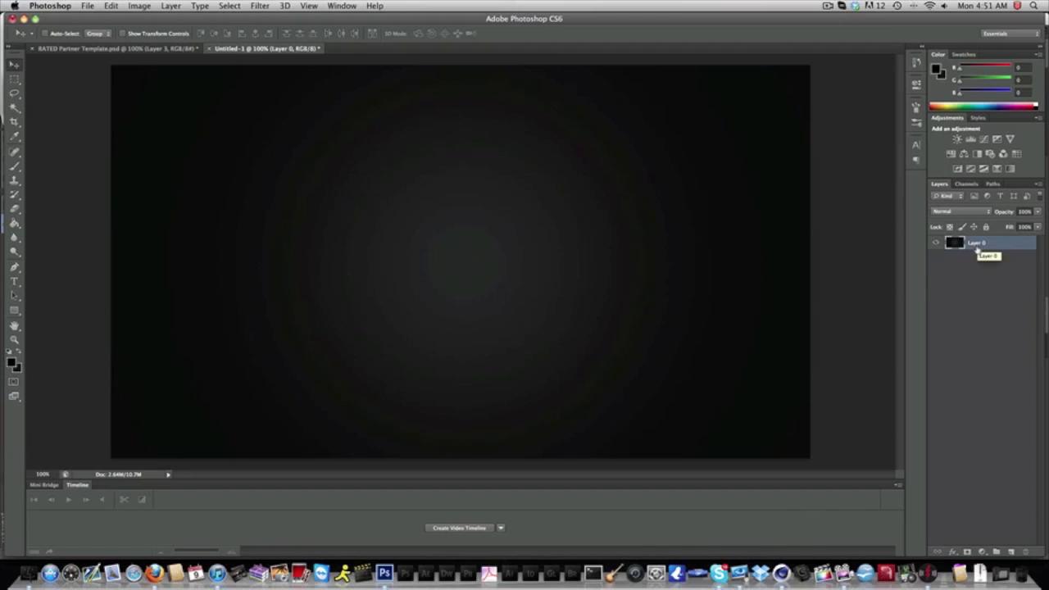
left_click(772, 545)
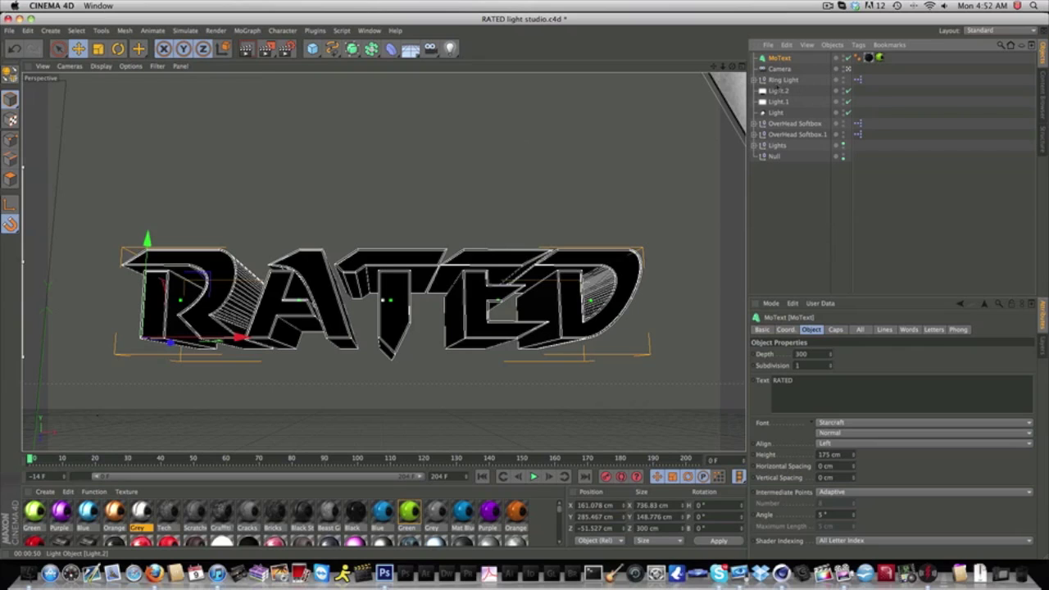
Delete the Starcraft MoText, add a new MoText from the MoGraph menu, and set its text to RATED.
key("Delete")
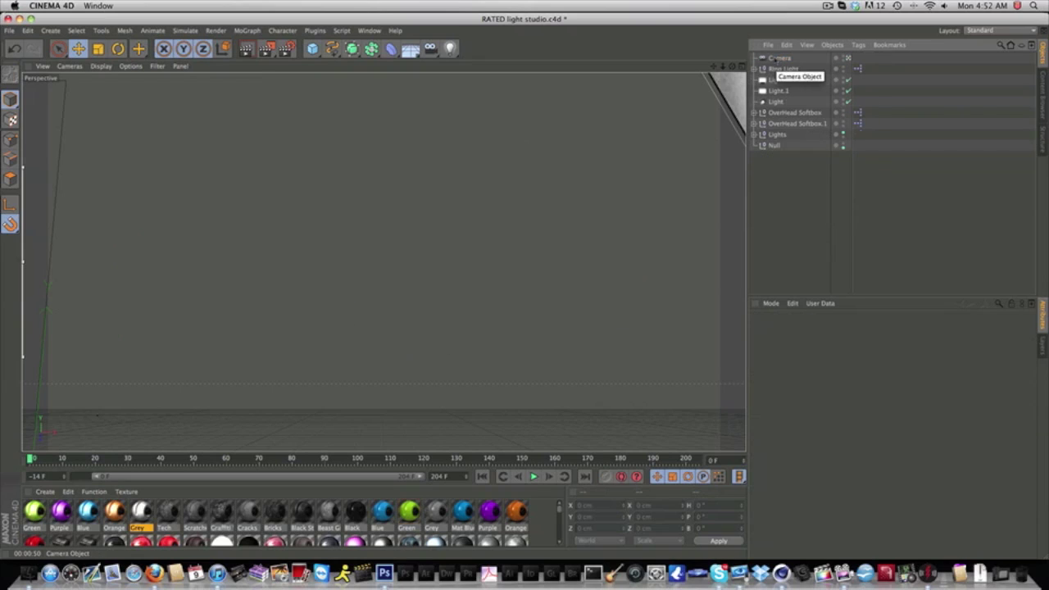
left_click(247, 31)
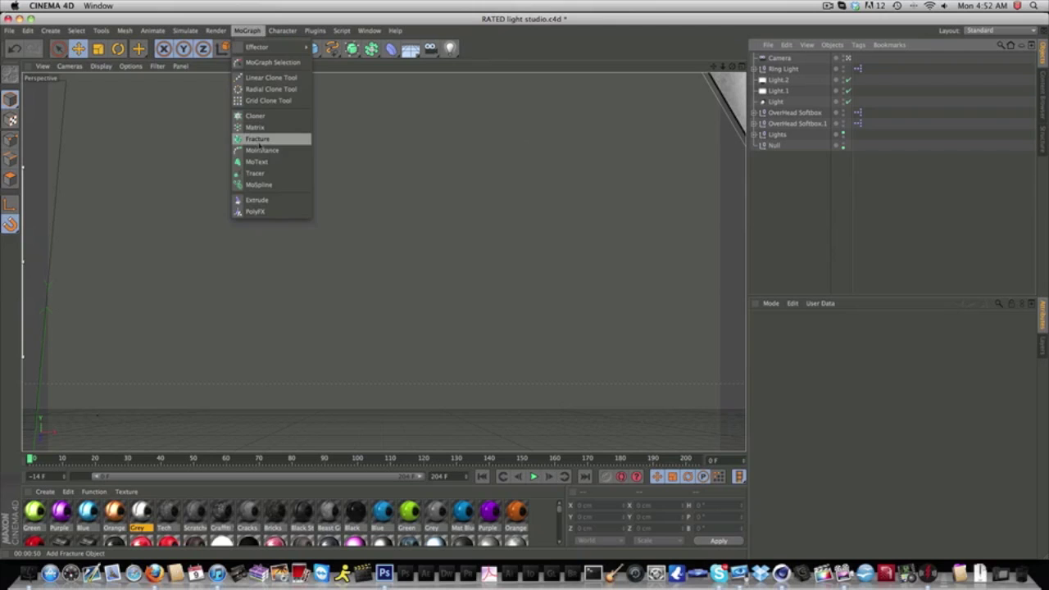
left_click(260, 163)
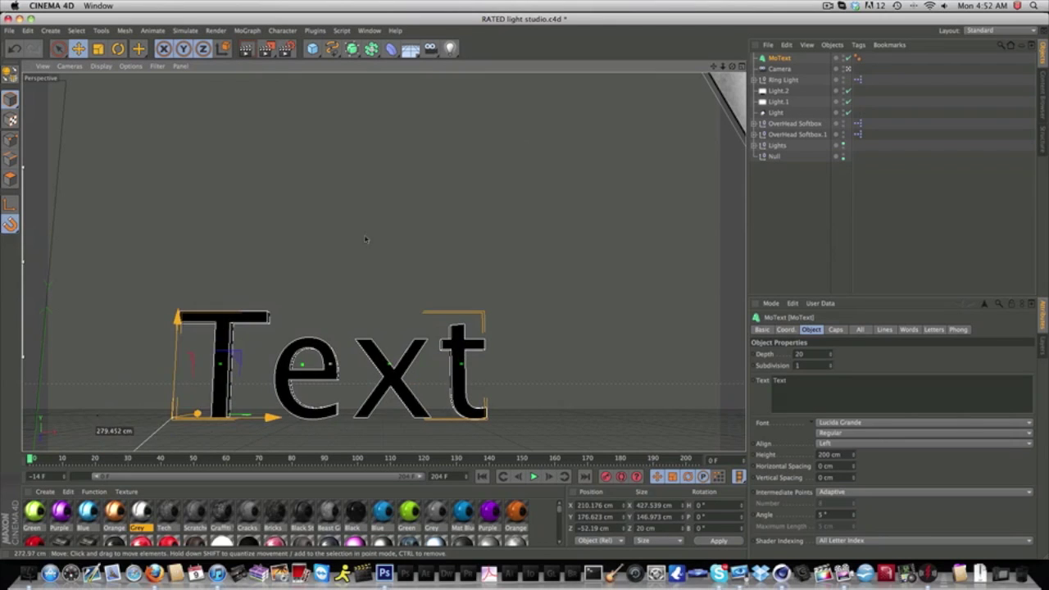
left_click(837, 330)
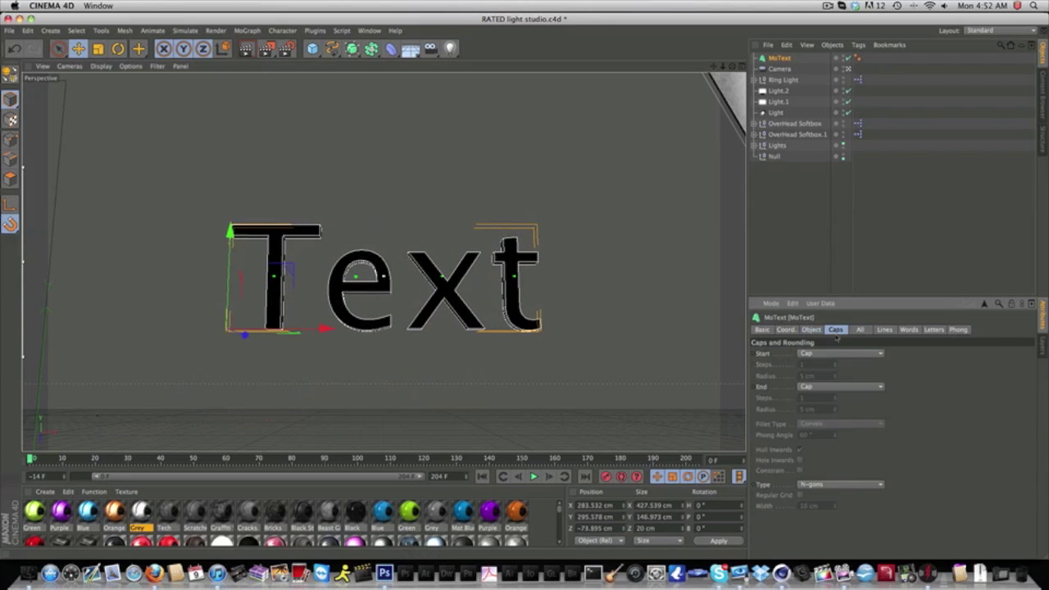
left_click(813, 330)
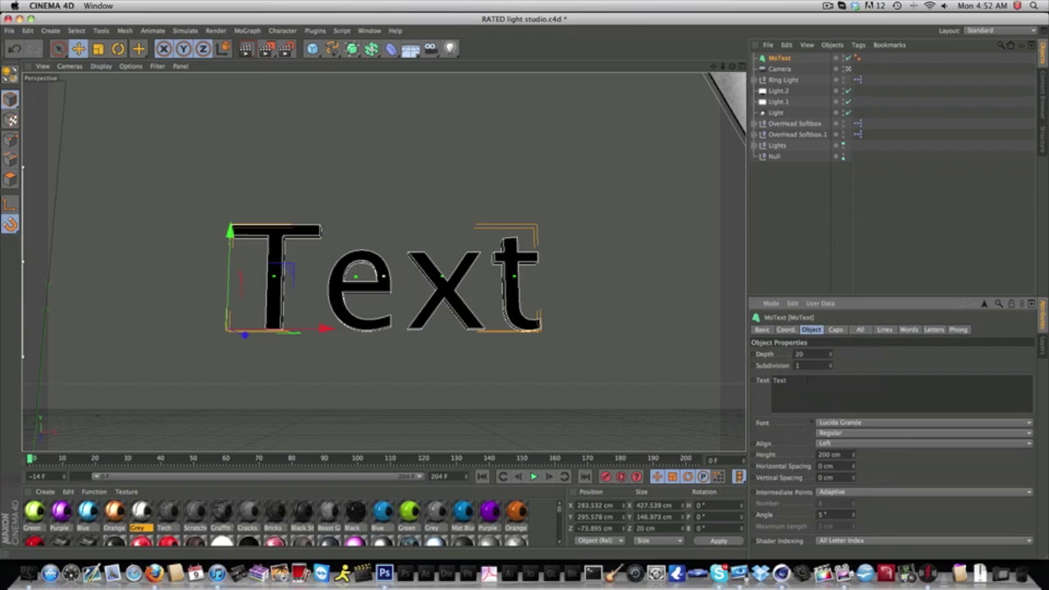
double_click(805, 380)
type("RATED")
left_click(934, 366)
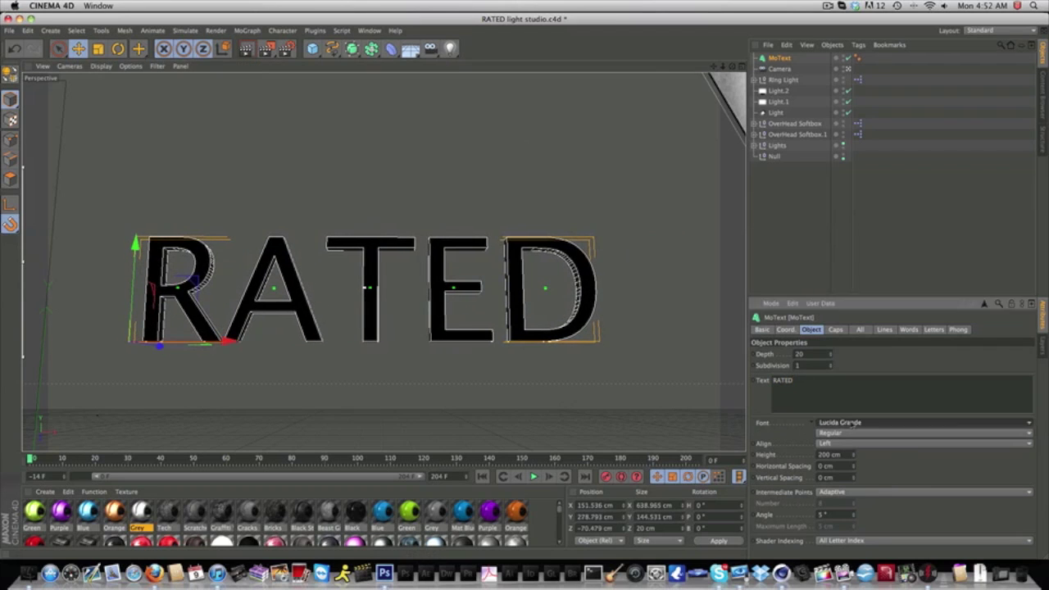
Try the Dredwerkz, Cafe Nero M54 and AmazObitaemOstrovItalic fonts on the RATED text.
left_click(855, 423)
scroll(852, 418, "down", 5)
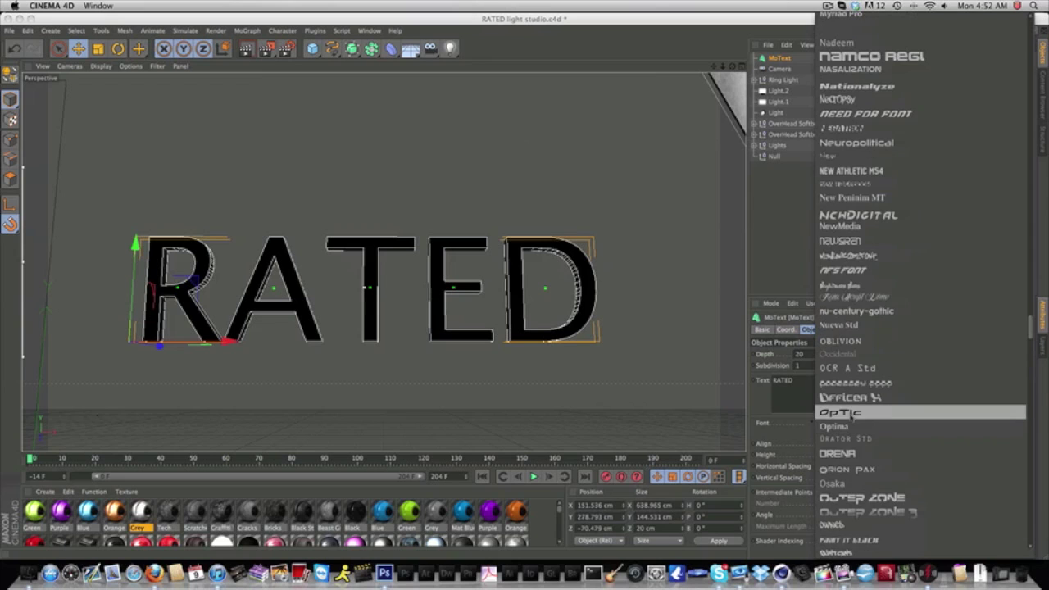
scroll(852, 417, "up", 10)
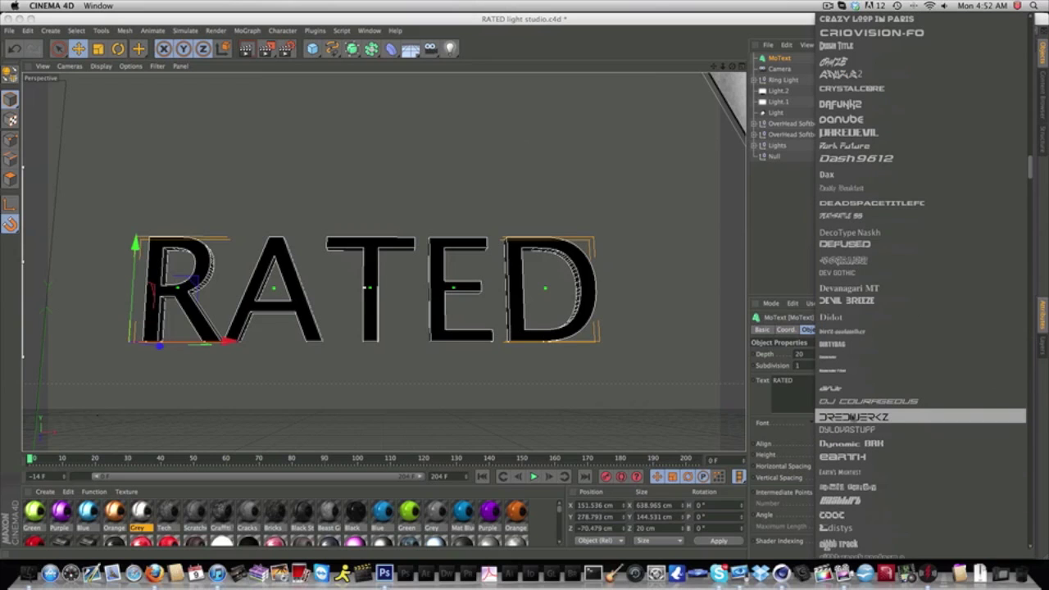
left_click(852, 417)
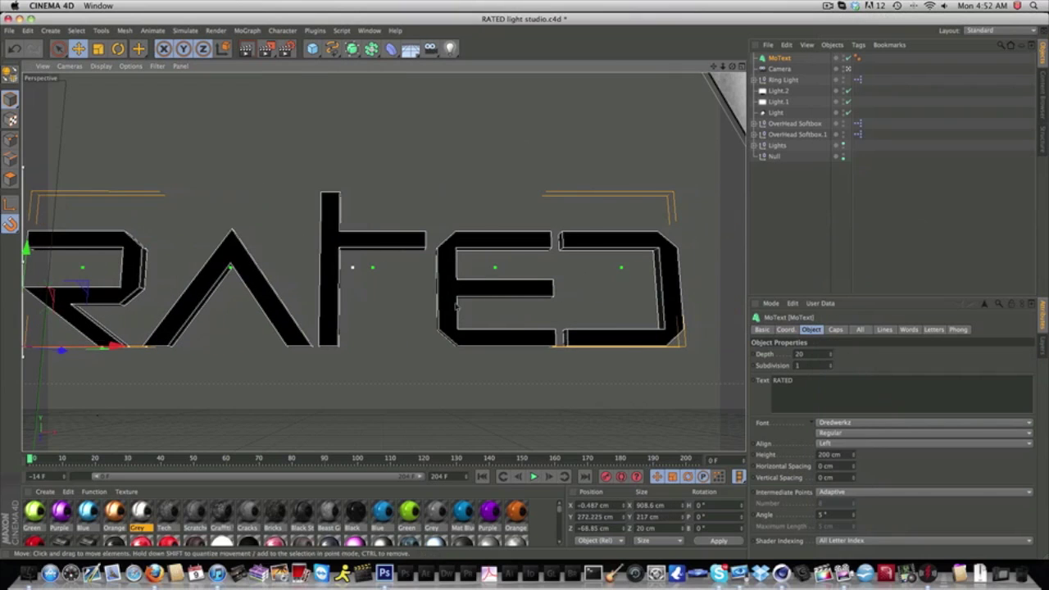
left_click(879, 423)
scroll(880, 430, "up", 3)
left_click(852, 373)
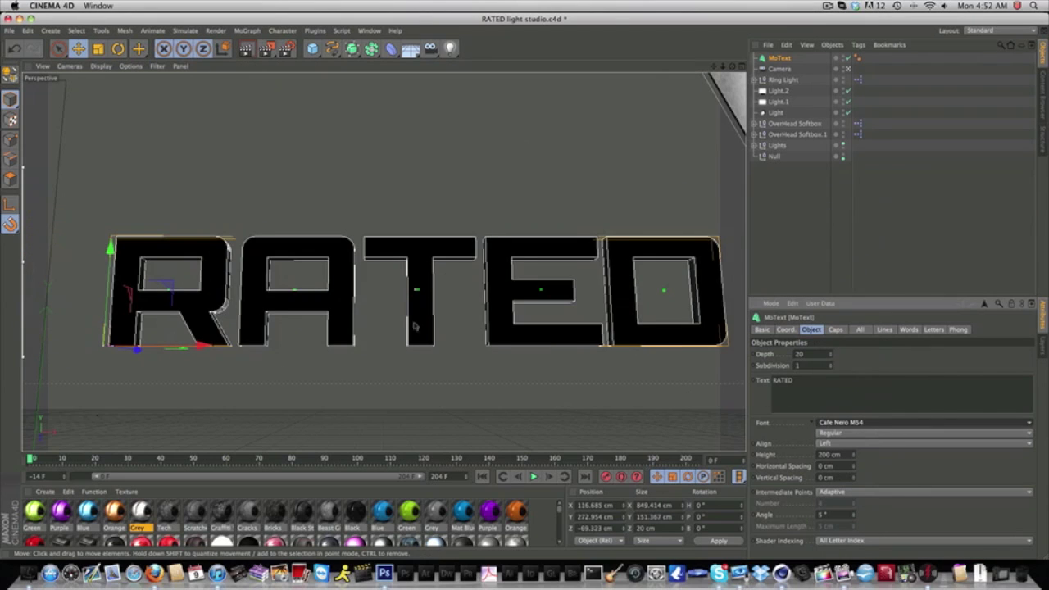
left_click(872, 423)
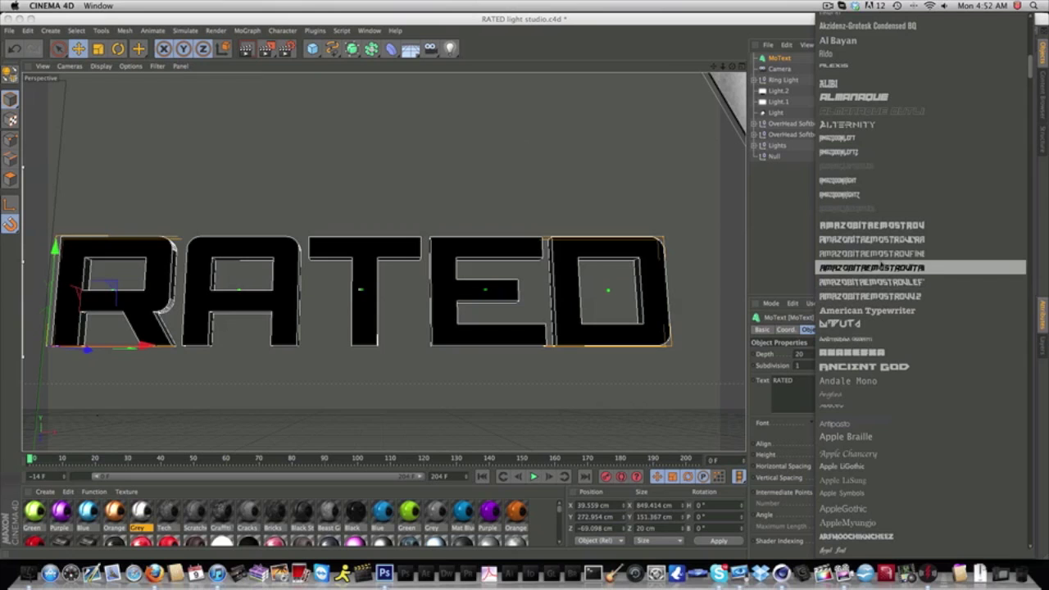
left_click(872, 268)
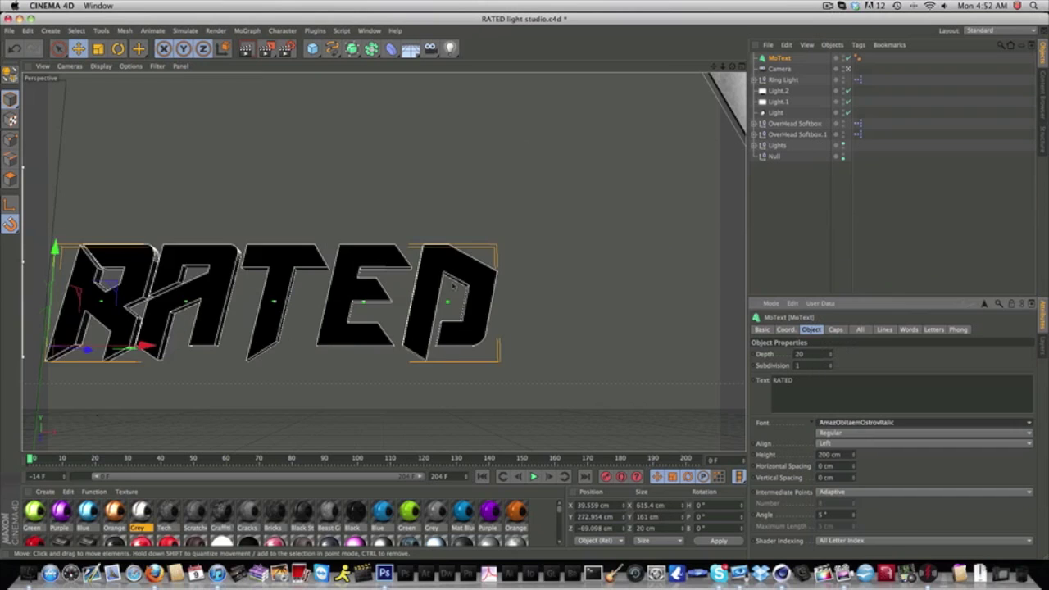
Set the RATED text's font to Made in China.
left_click(857, 423)
scroll(856, 424, "down", 10)
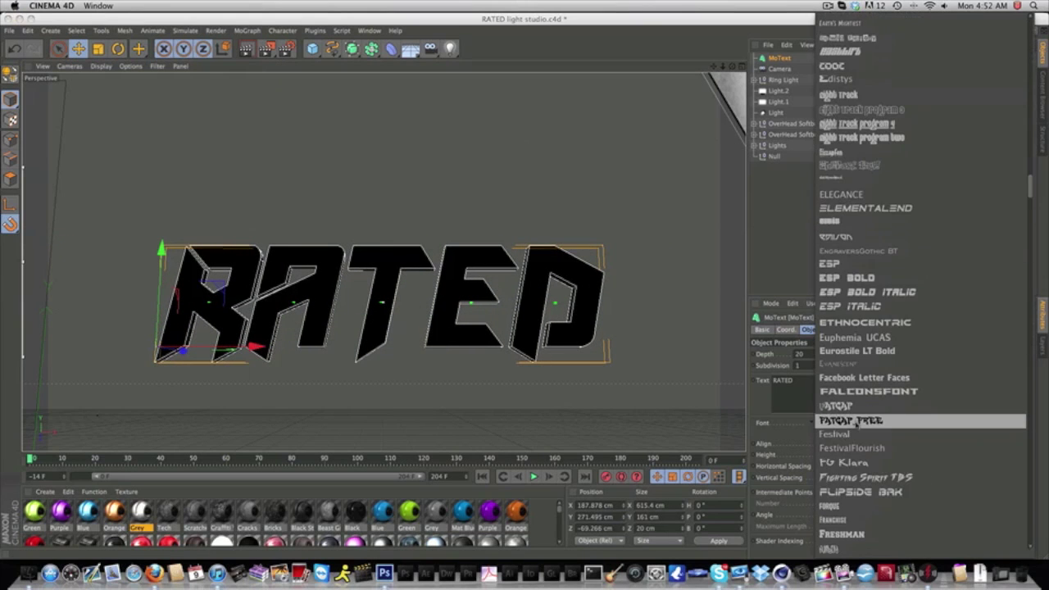
scroll(856, 423, "down", 8)
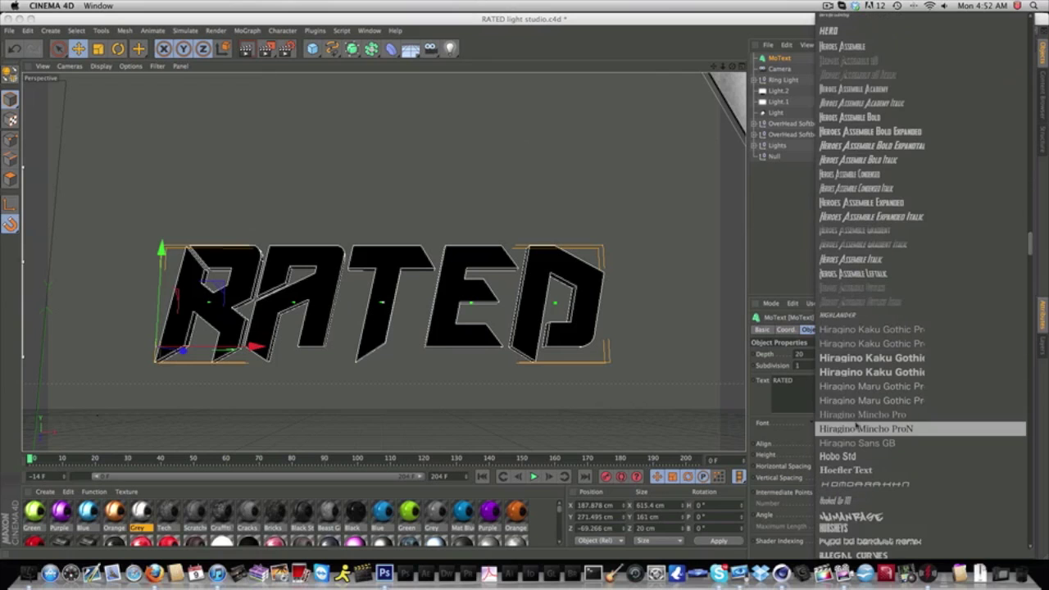
scroll(857, 424, "down", 4)
scroll(857, 423, "down", 15)
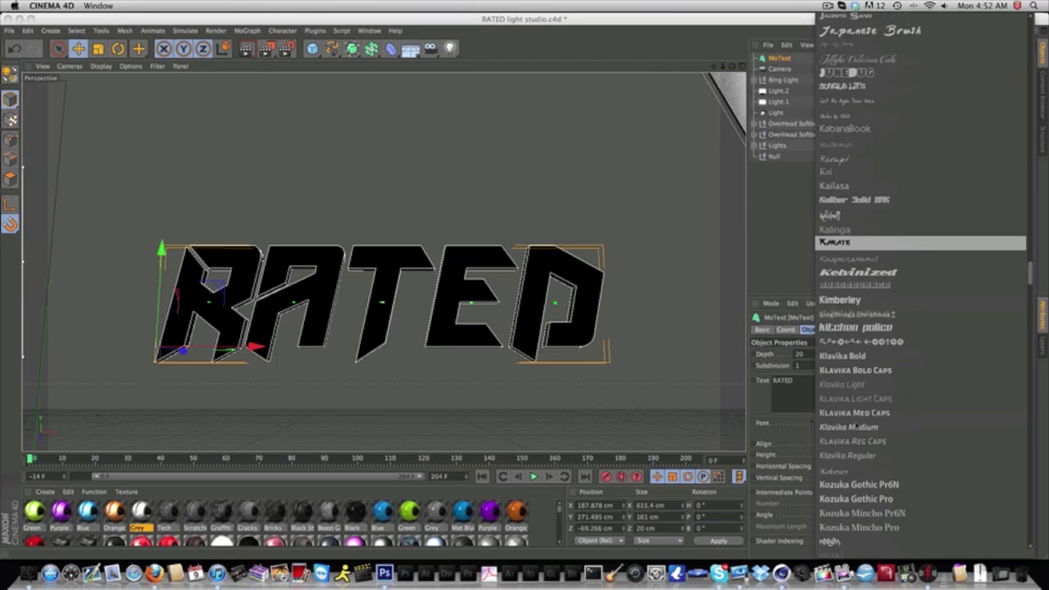
left_click(844, 364)
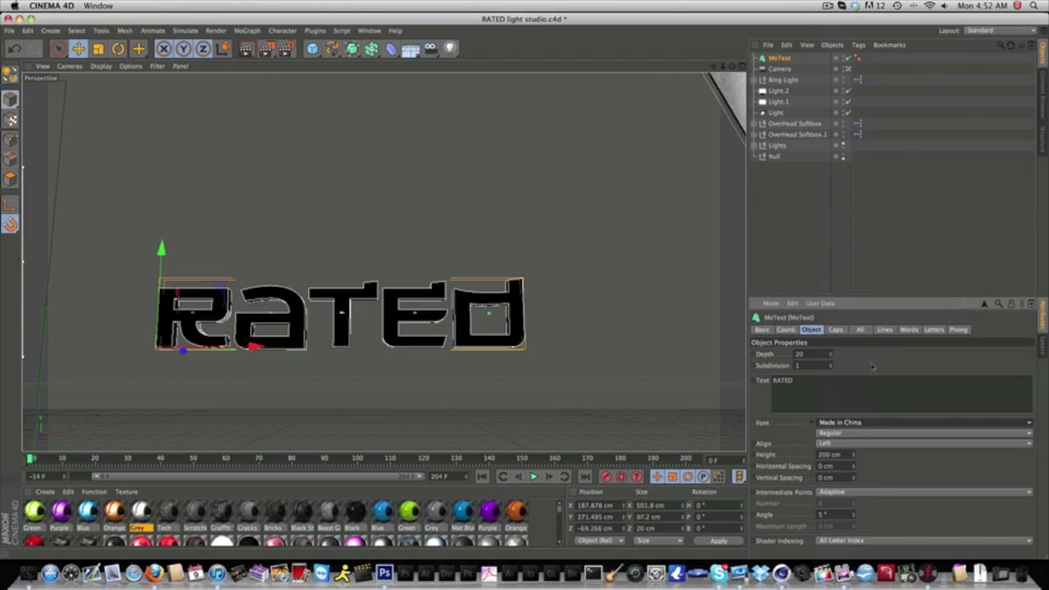
Set the extrusion depth to 300 and move the text slightly down-left.
mouse_move(164, 351)
left_mouse_down()
mouse_move(215, 350)
mouse_move(156, 345)
left_mouse_up()
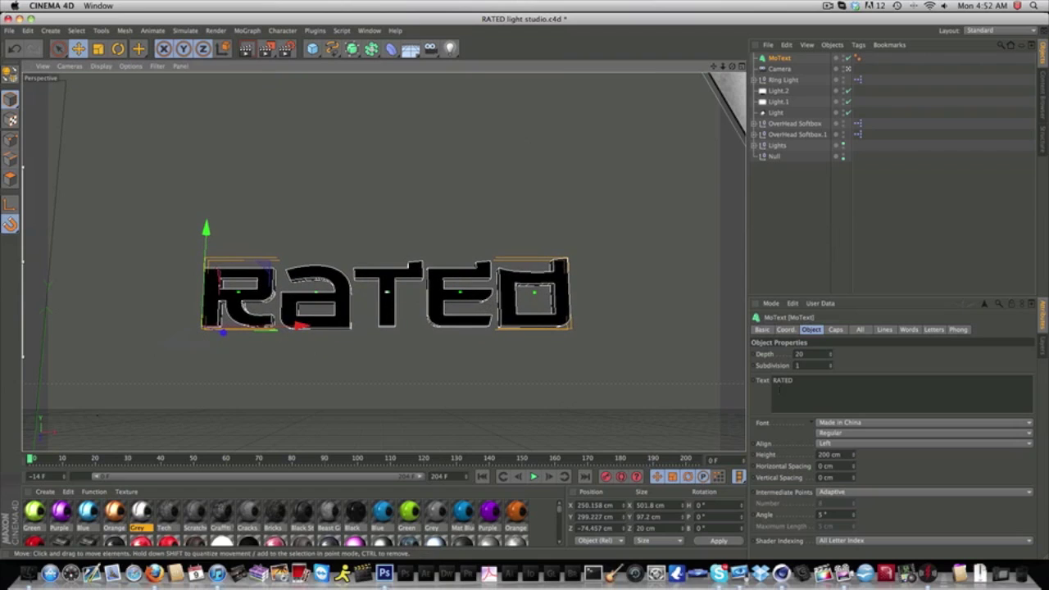
left_click(859, 423)
left_click(859, 423)
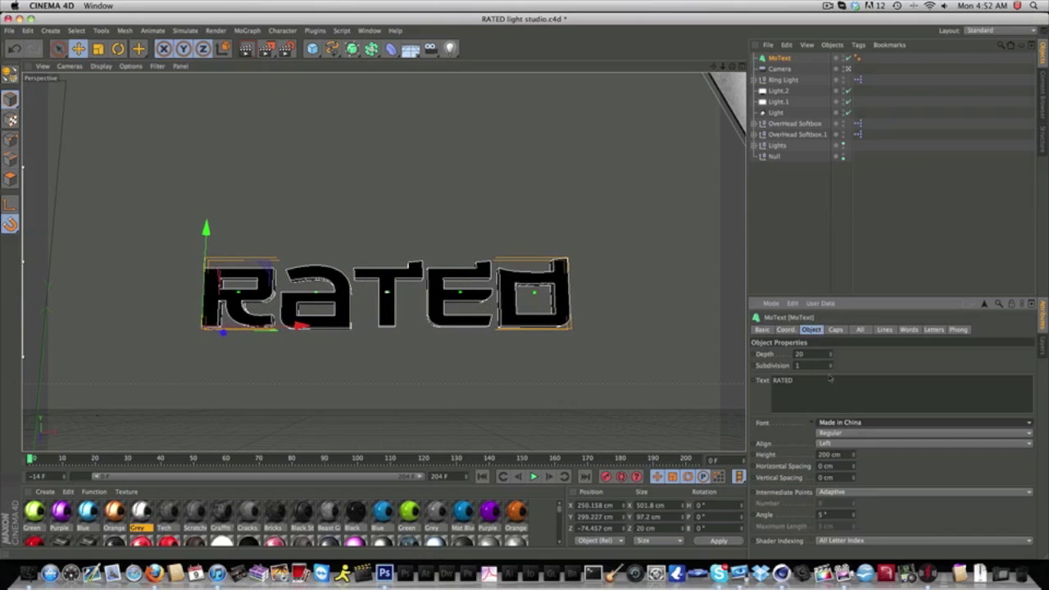
left_click(797, 354)
type("3")
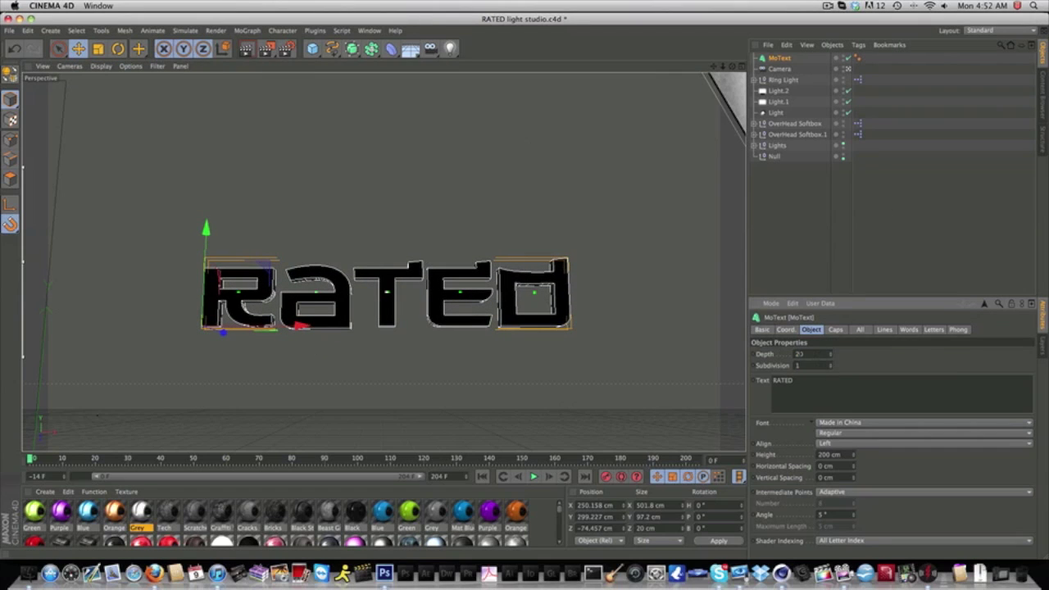
type("00")
key("Return")
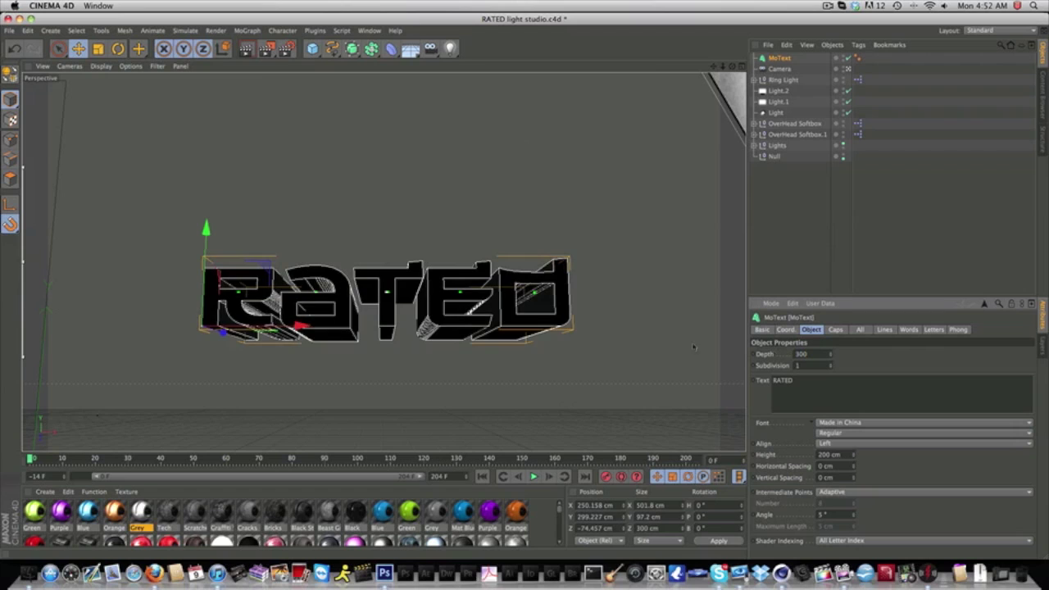
left_click_drag(692, 347, 683, 366)
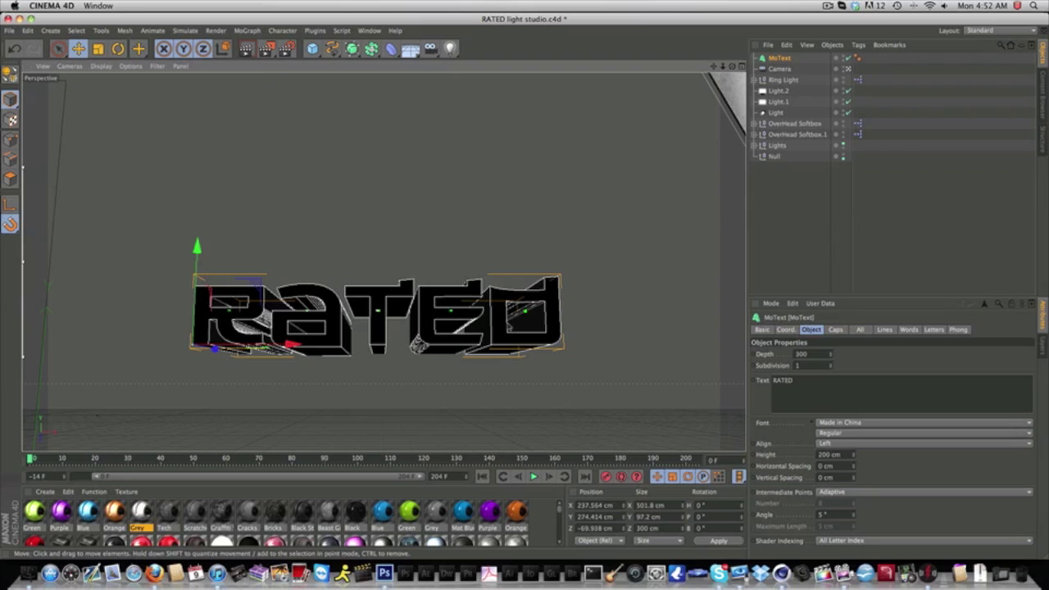
Set both the start and end caps of the MoText to Fillet Cap.
left_click(832, 331)
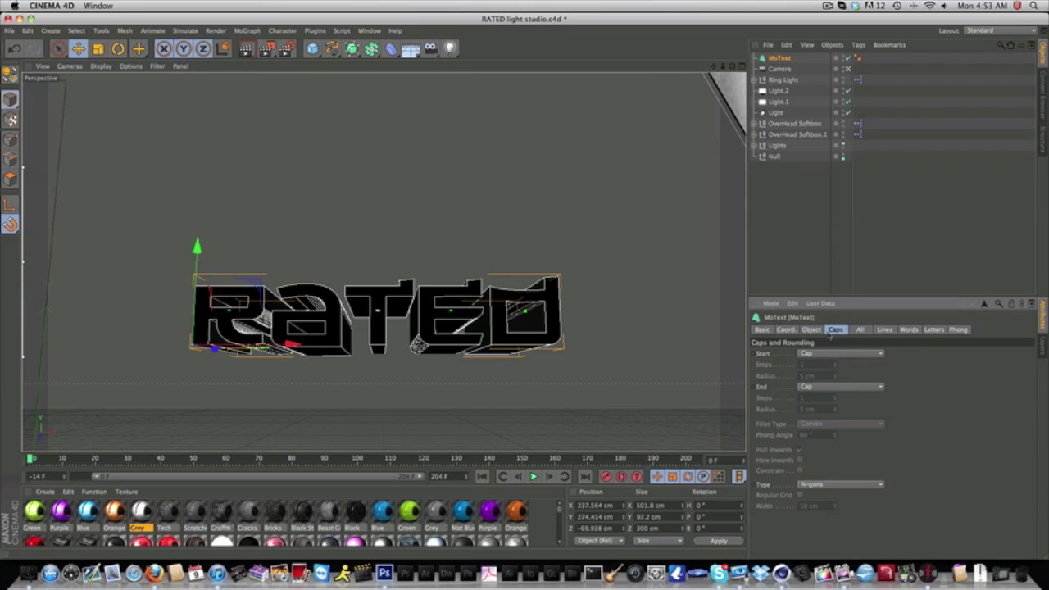
left_click(828, 353)
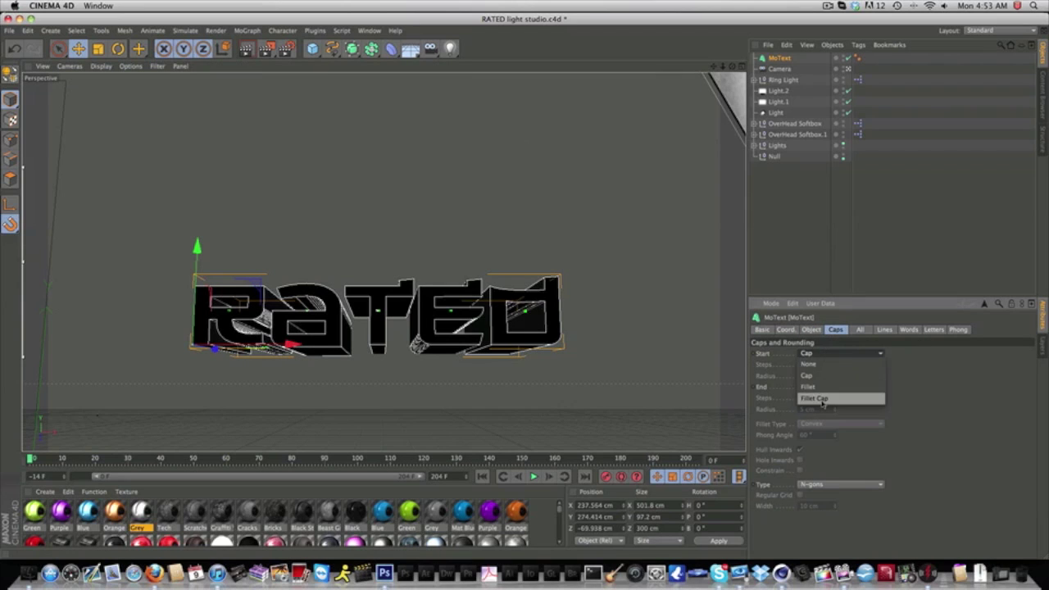
left_click(823, 407)
left_click(830, 386)
left_click(828, 440)
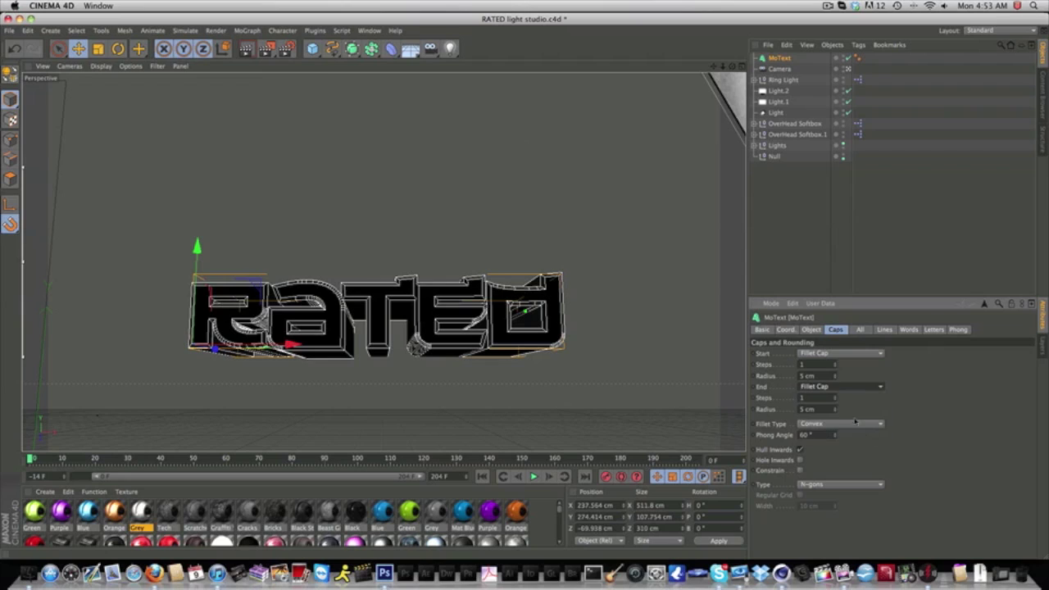
Give the back fillet a 1 cm radius and make the fillet type Engraved.
left_click(807, 376)
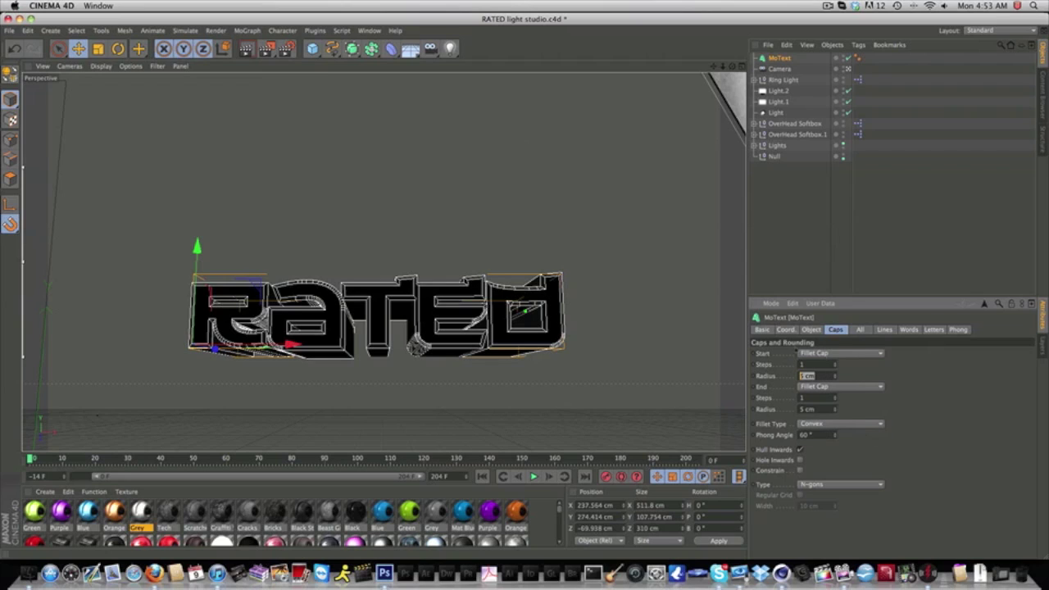
left_click(813, 375)
type("1")
key("Return")
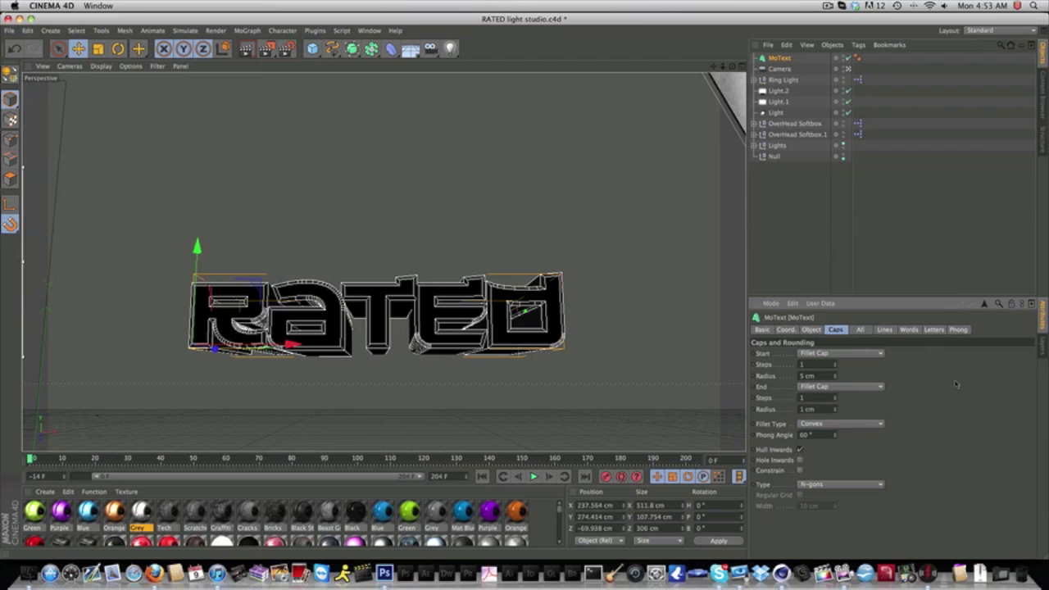
left_click(851, 425)
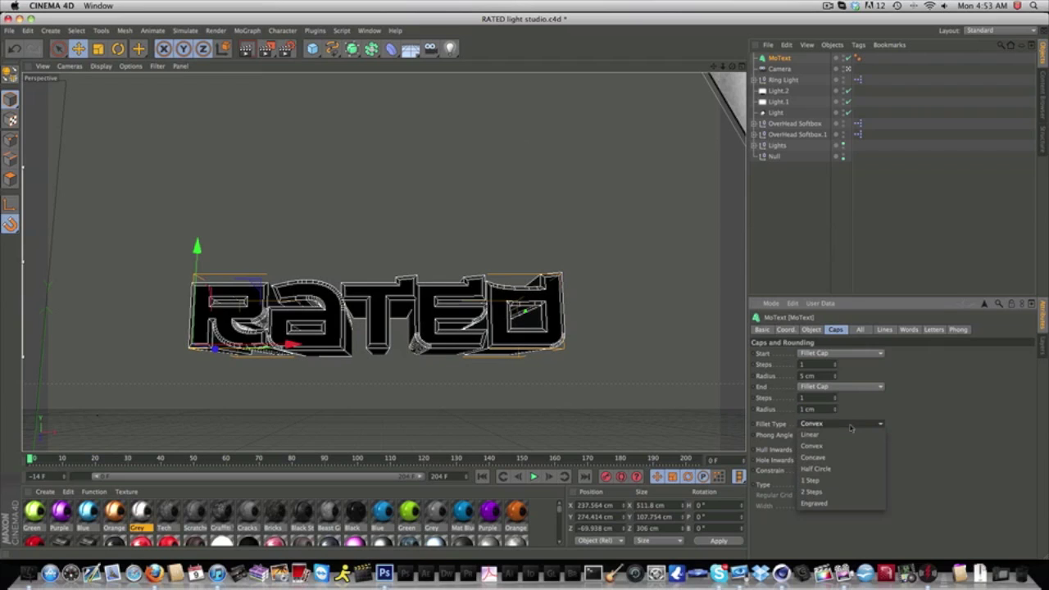
left_click(850, 505)
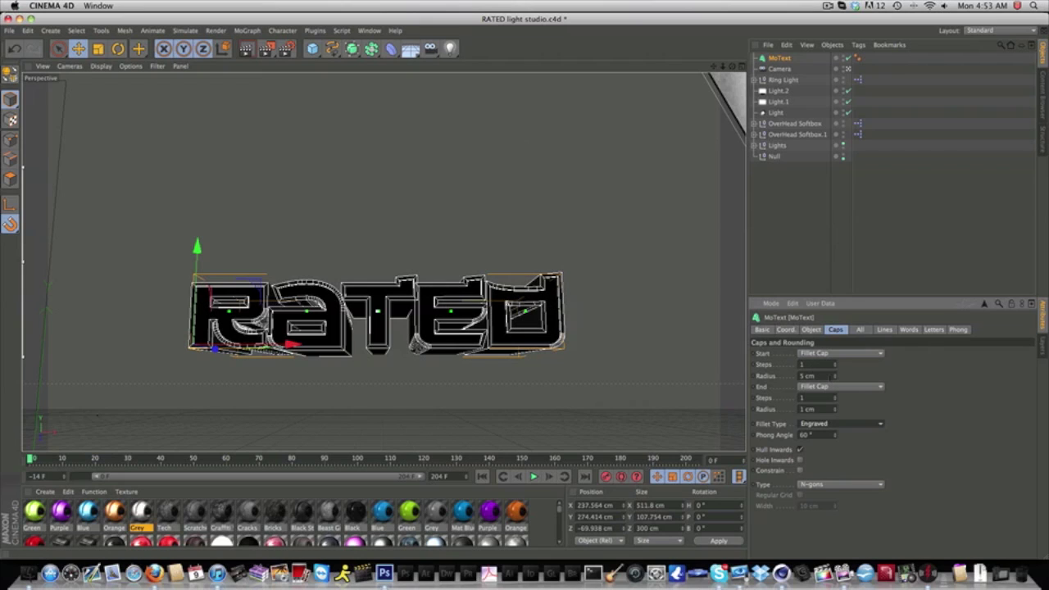
Set the front fillet radius to 2 cm and shift the text about 8 cm right.
left_click(811, 375)
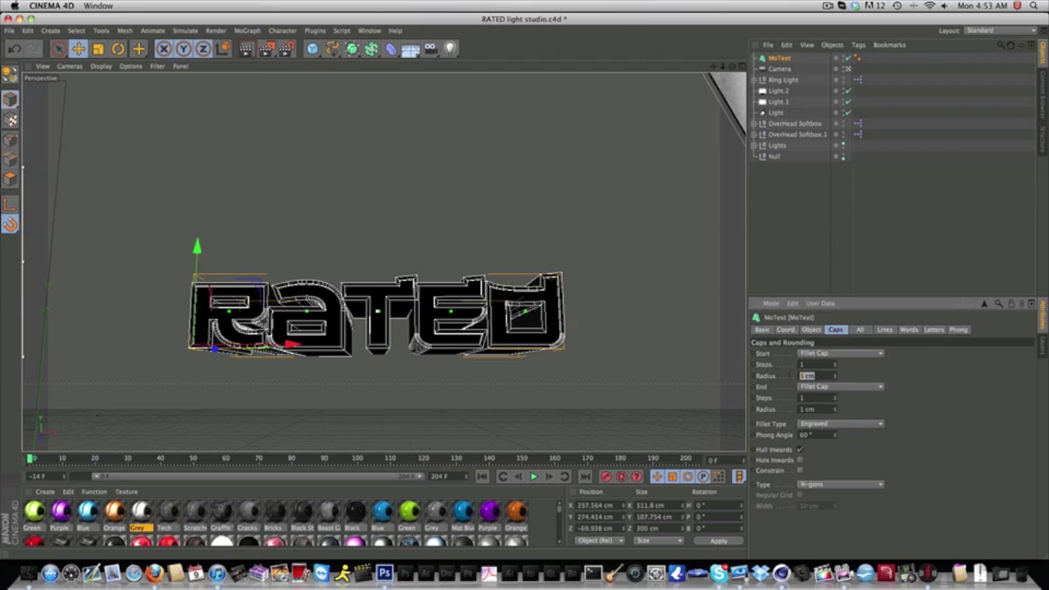
type("2")
key("Return")
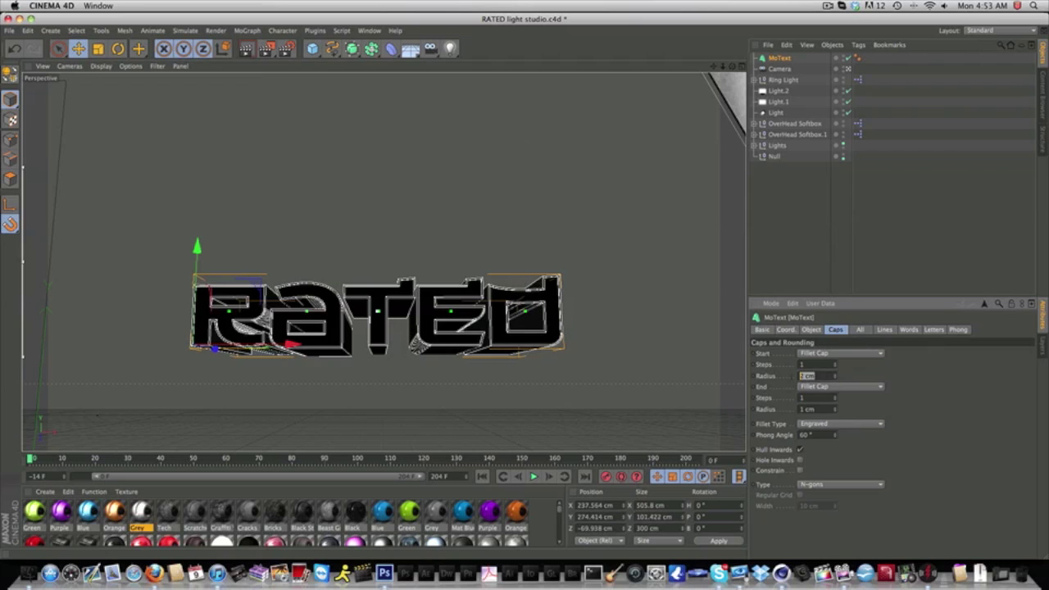
type("1")
key("Return")
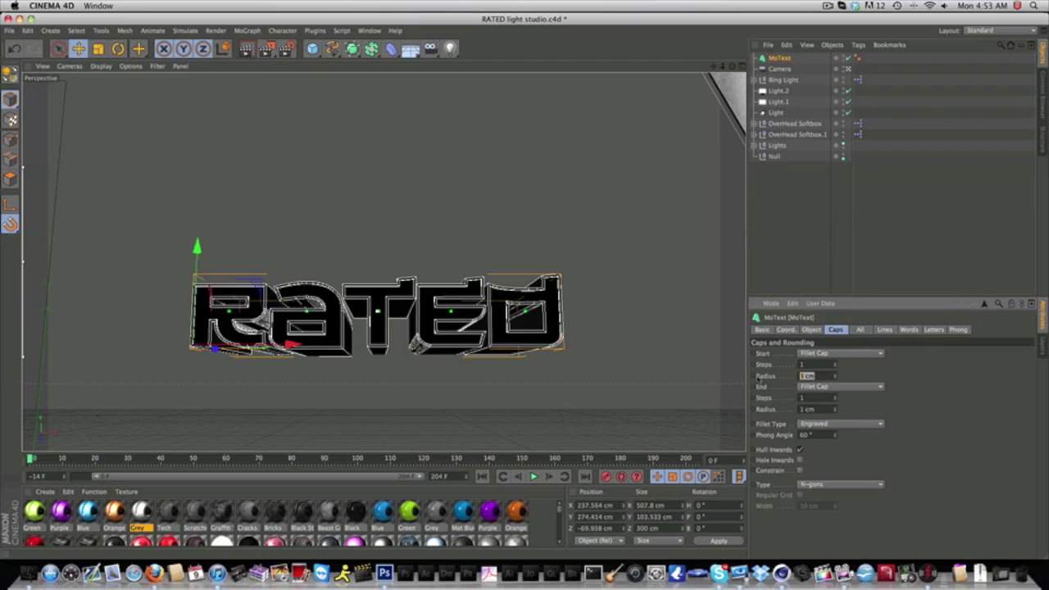
type("2")
key("Return")
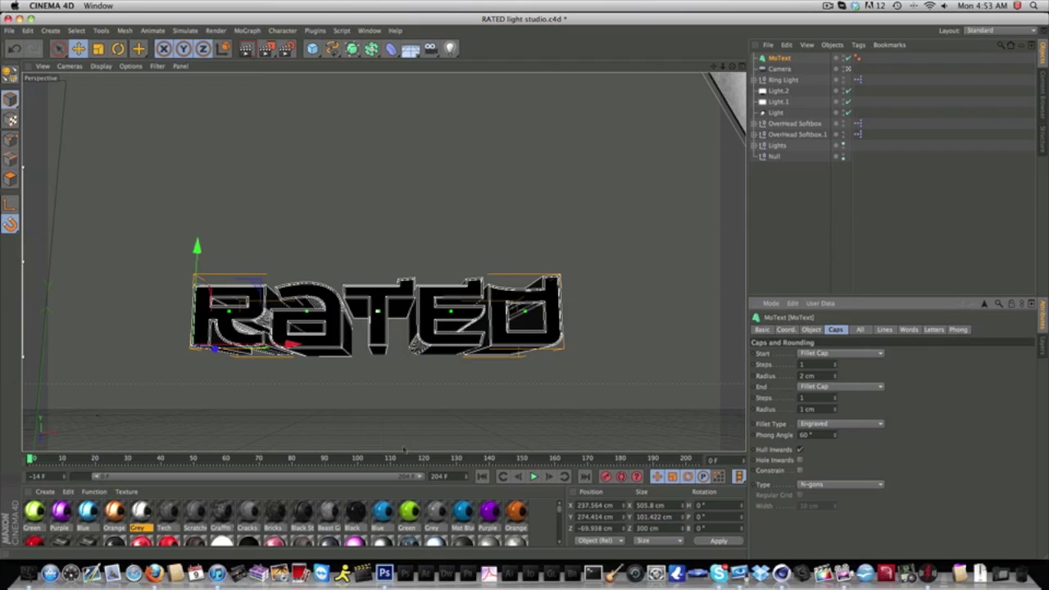
left_click_drag(287, 344, 290, 345)
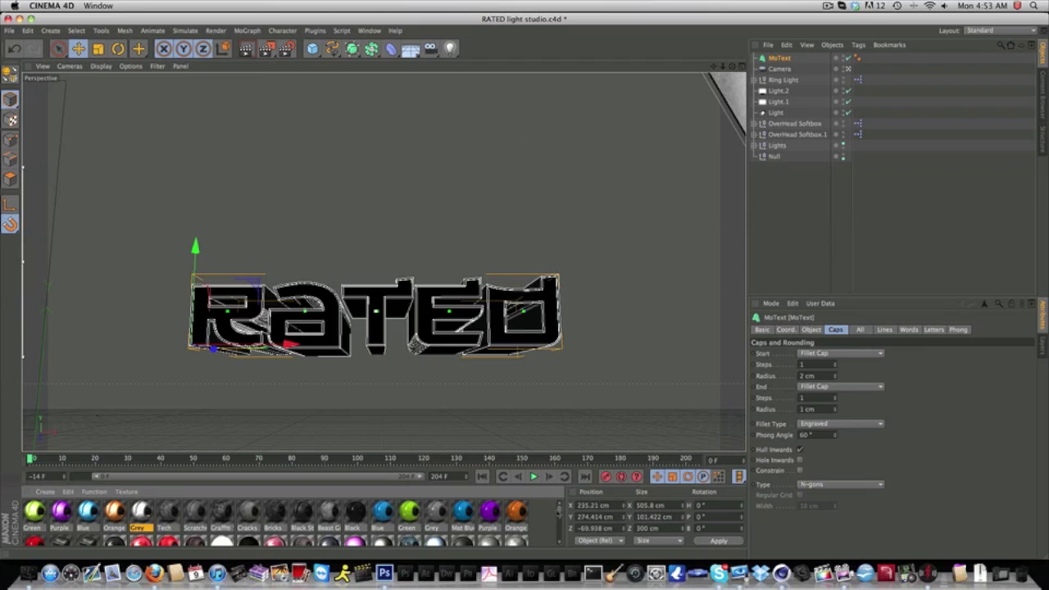
Drag the Grey material swatch onto the RATED MoText object.
scroll(560, 514, "down", 5)
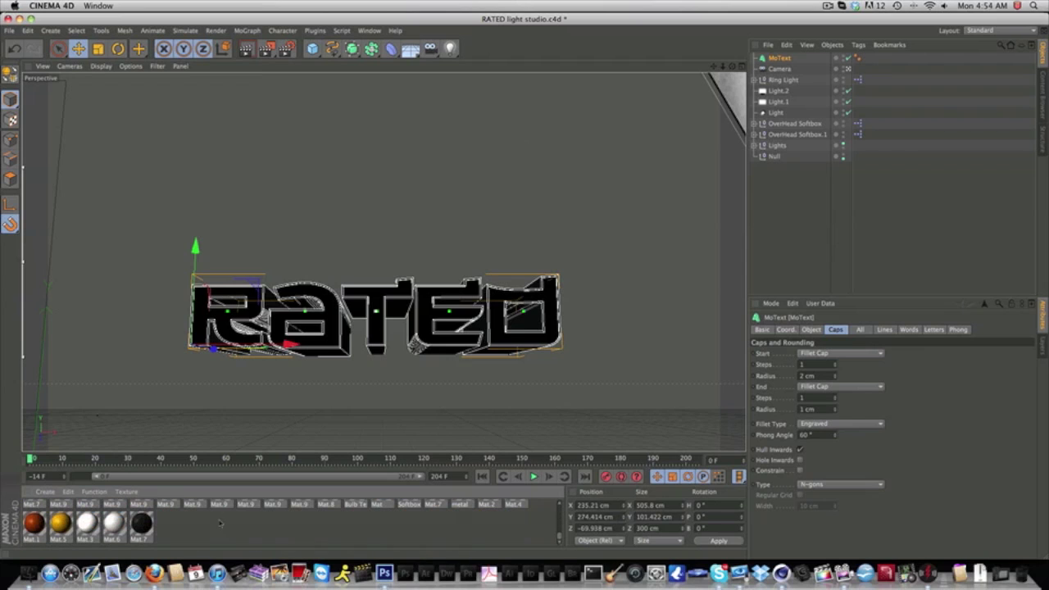
scroll(224, 522, "up", 5)
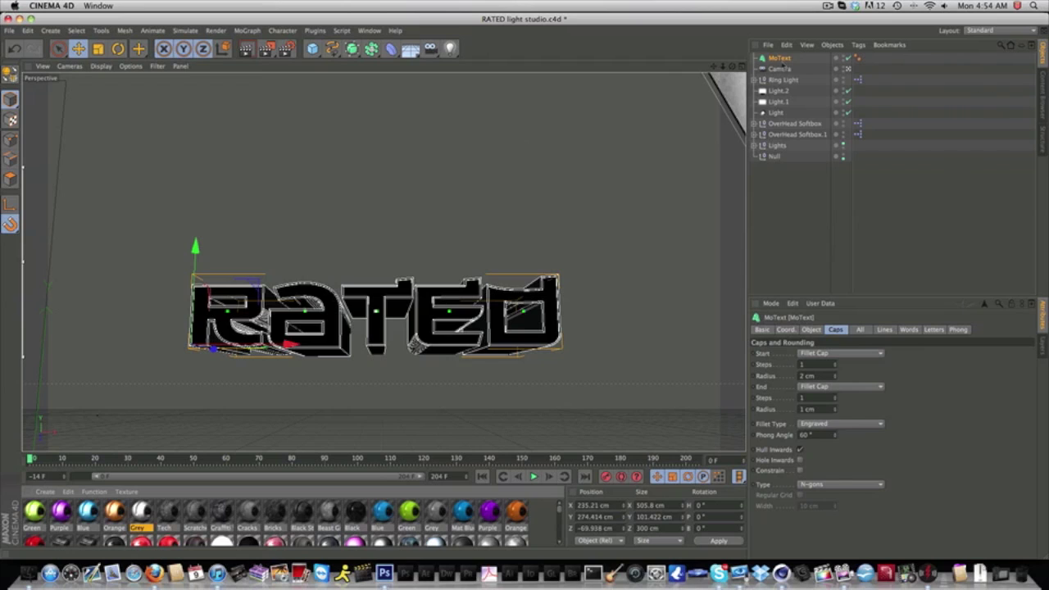
left_click_drag(781, 69, 778, 58)
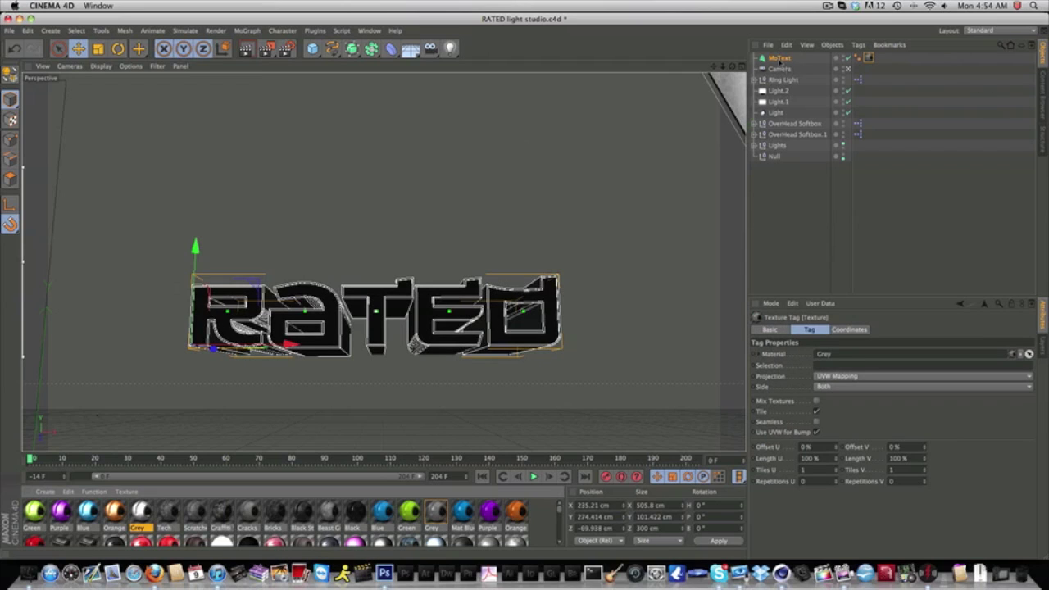
Add the Orange material to the RATED text and restrict its tag to the R1 selection.
left_click_drag(782, 63, 780, 59)
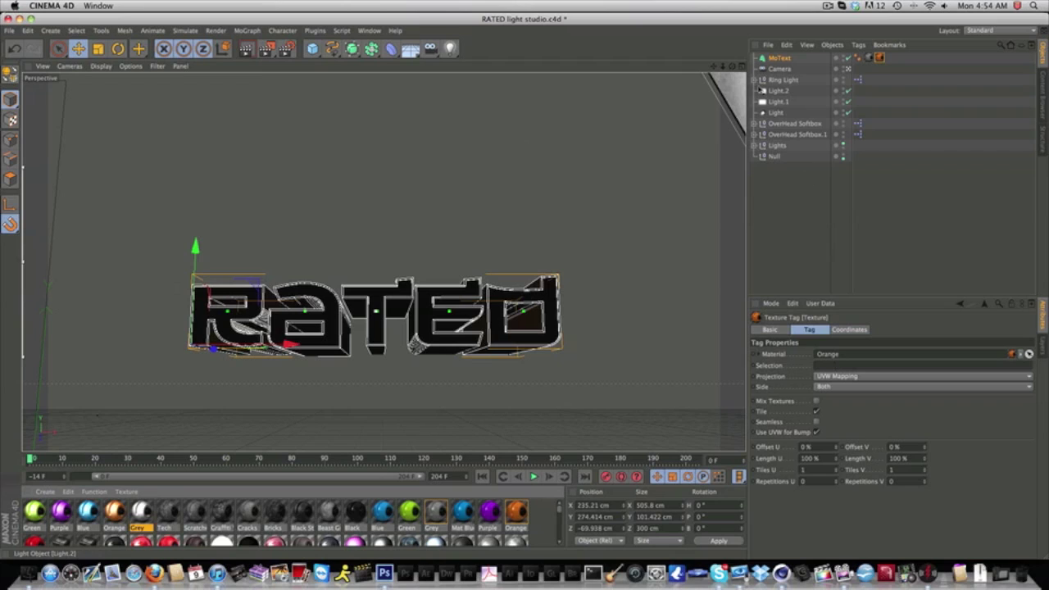
left_click(778, 58)
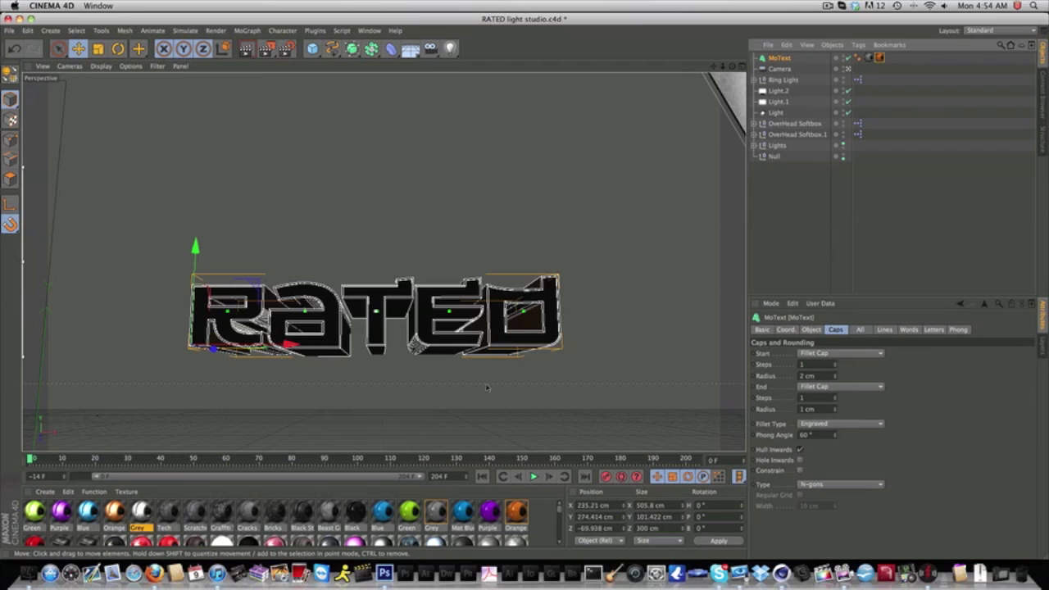
left_click(880, 58)
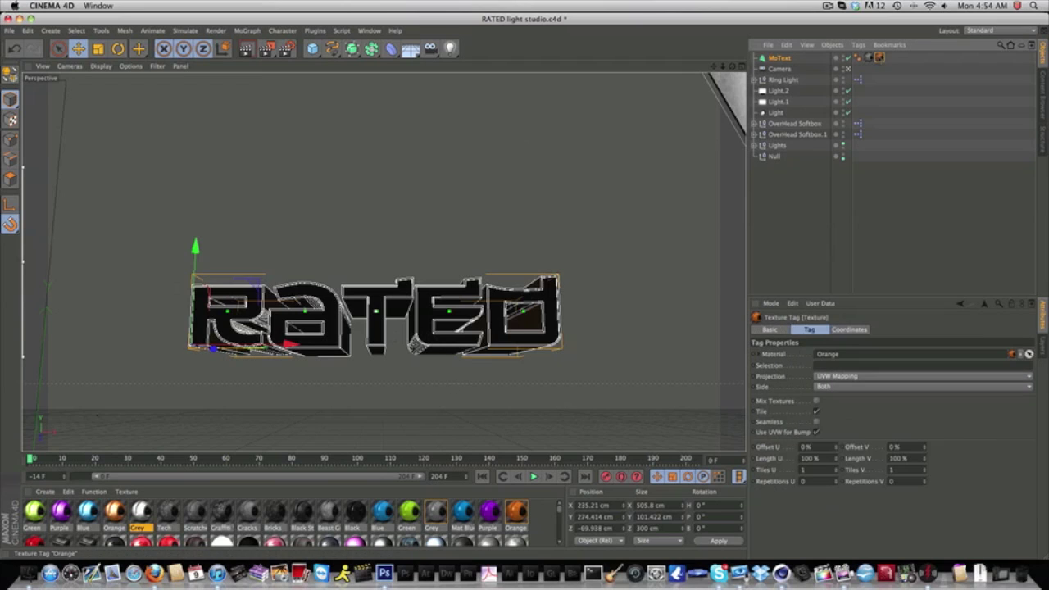
left_click(819, 366)
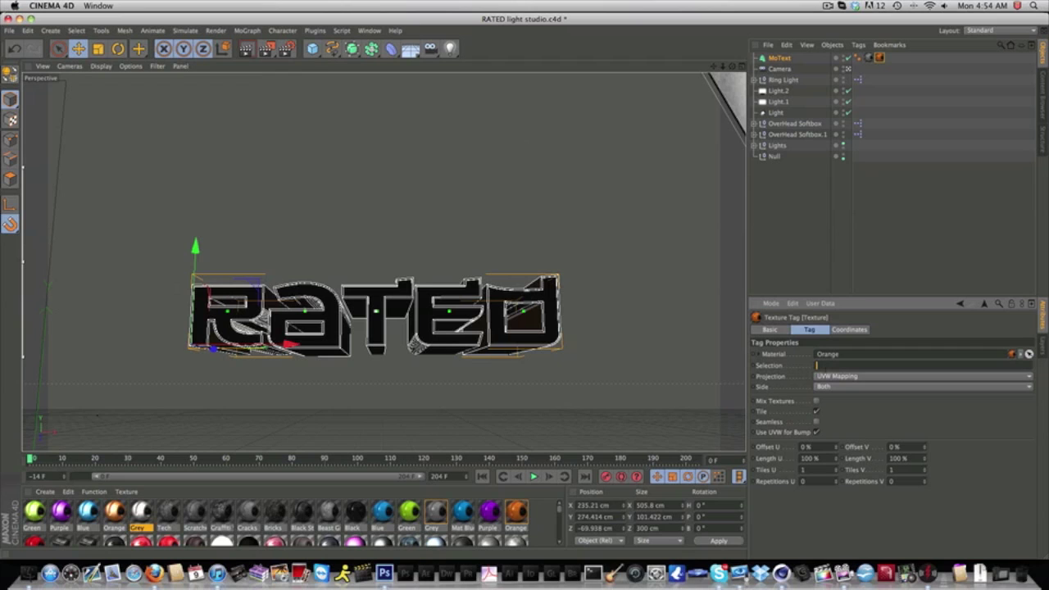
Move the RATED text slightly left and up, then reselect the Orange tag.
left_click(888, 187)
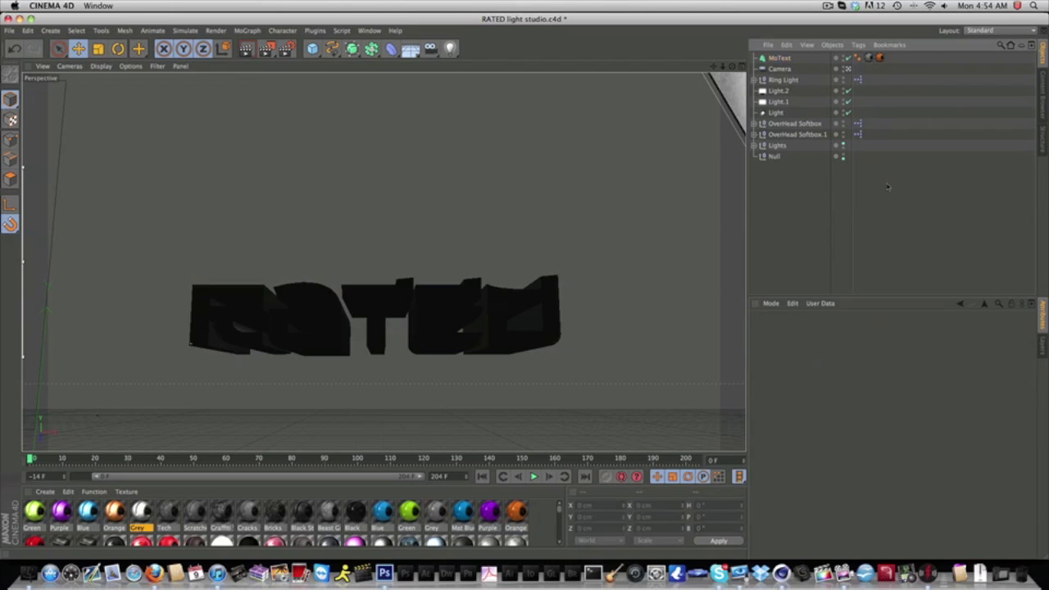
left_click(787, 58)
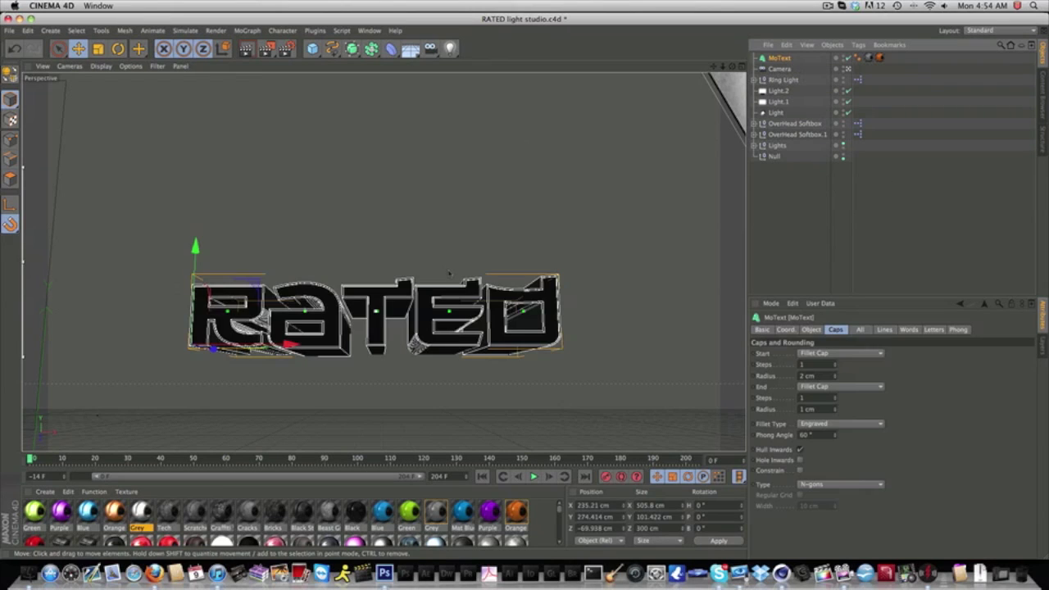
left_click_drag(449, 273, 438, 268)
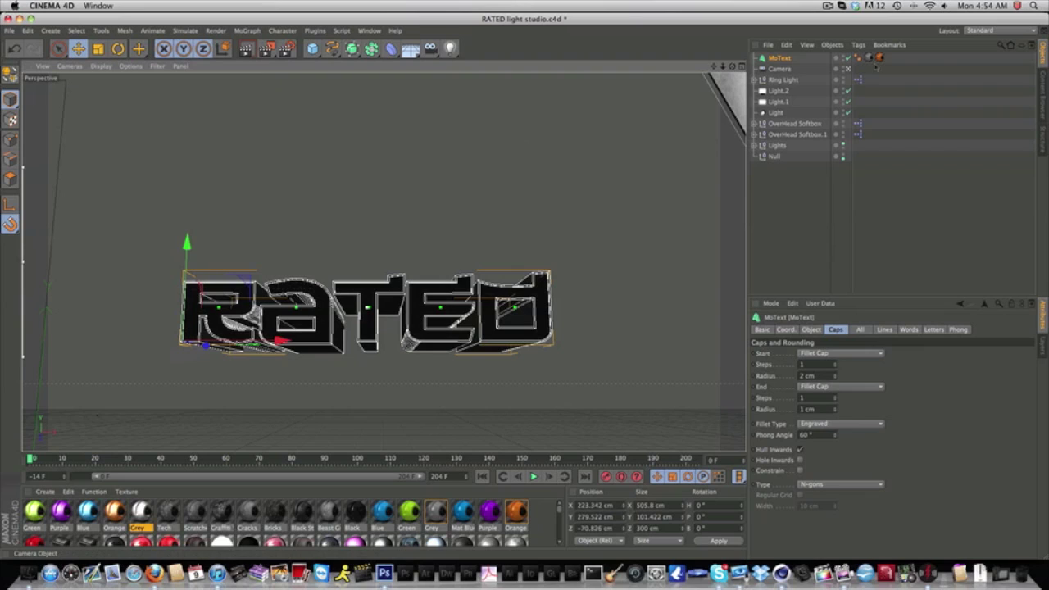
left_click(879, 58)
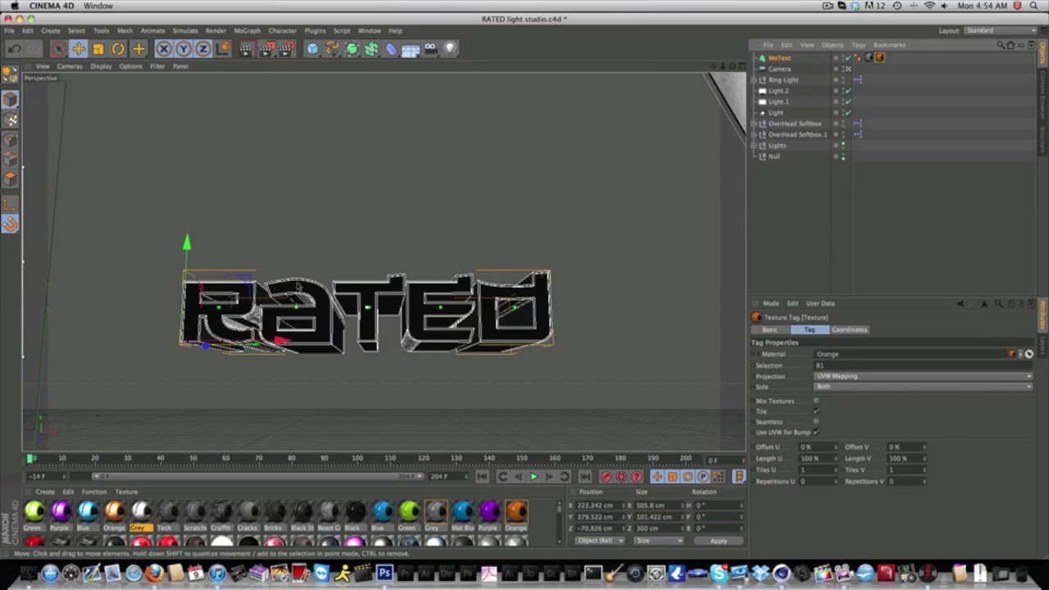
Render the view, dismissing the Texture Error dialog to keep rendering.
left_click(248, 51)
left_click(274, 186)
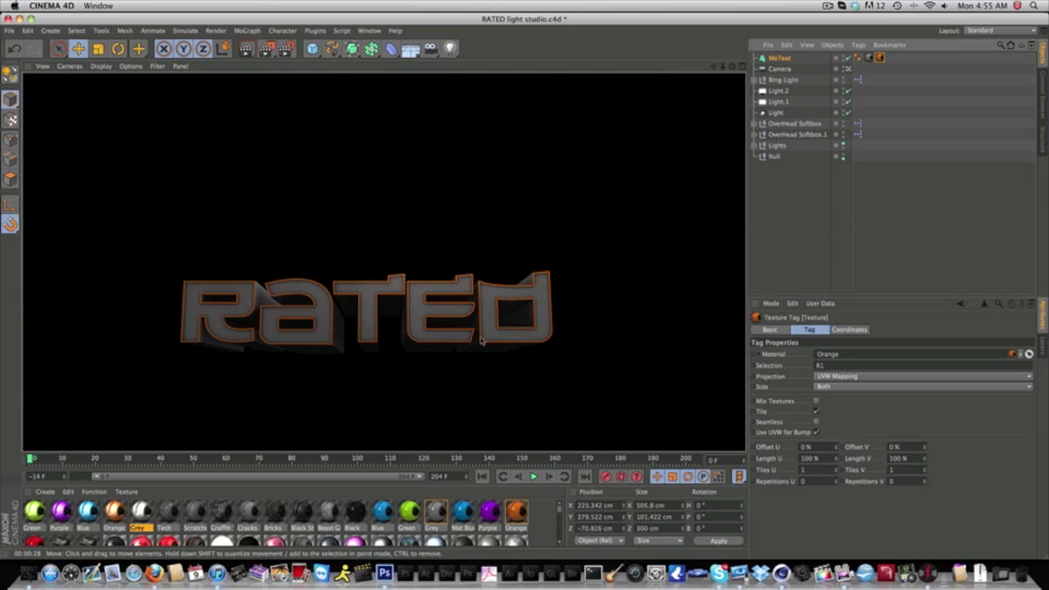
Switch between the camera and RATED text, then swap the Orange tag's material for Purple.
left_click(779, 59)
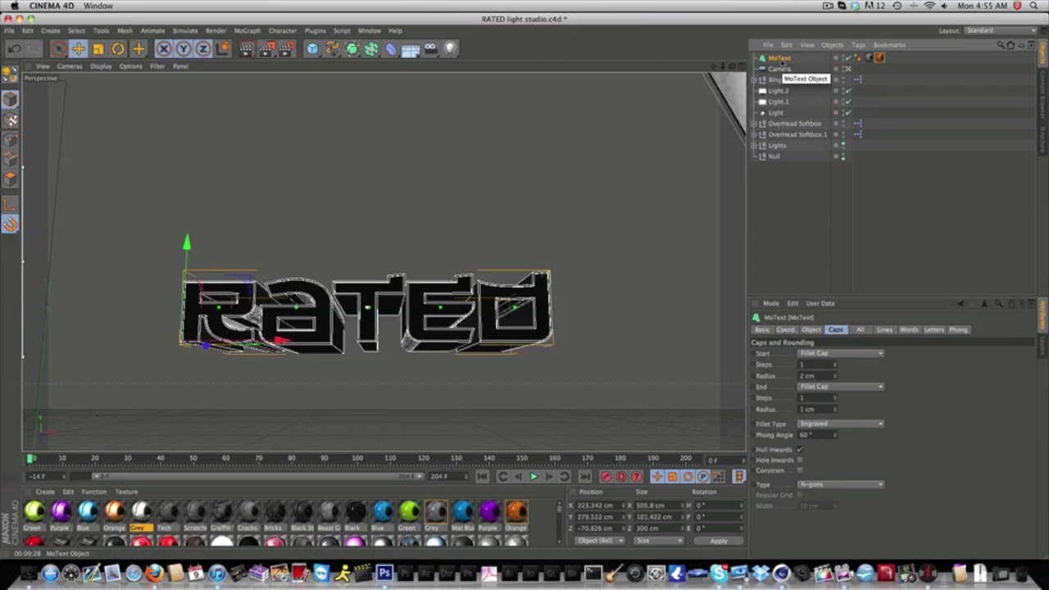
left_click(788, 69)
left_click(783, 59)
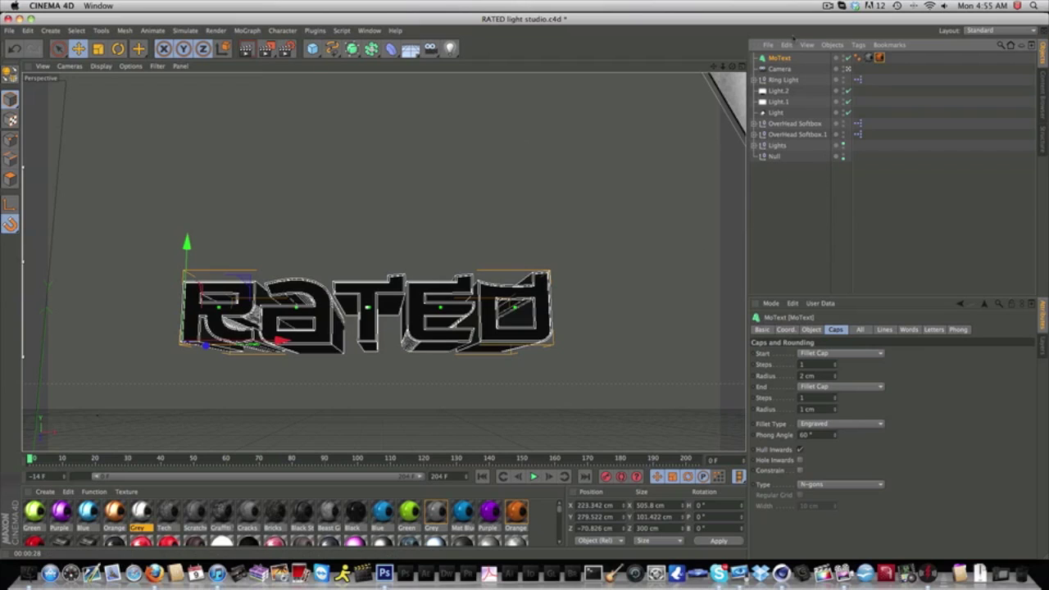
left_click(787, 68)
left_click(789, 59)
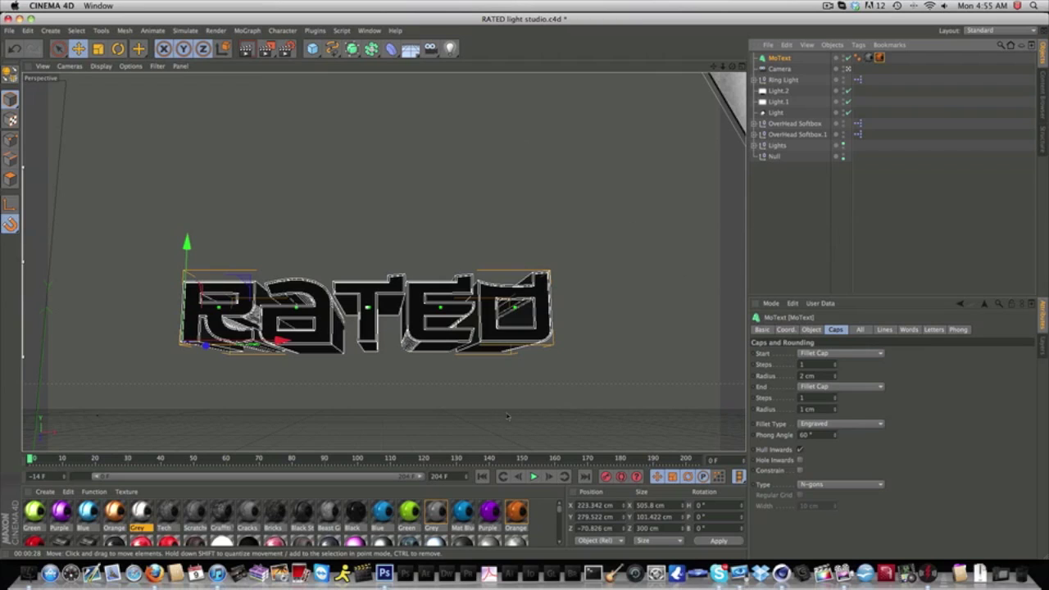
left_click(879, 57)
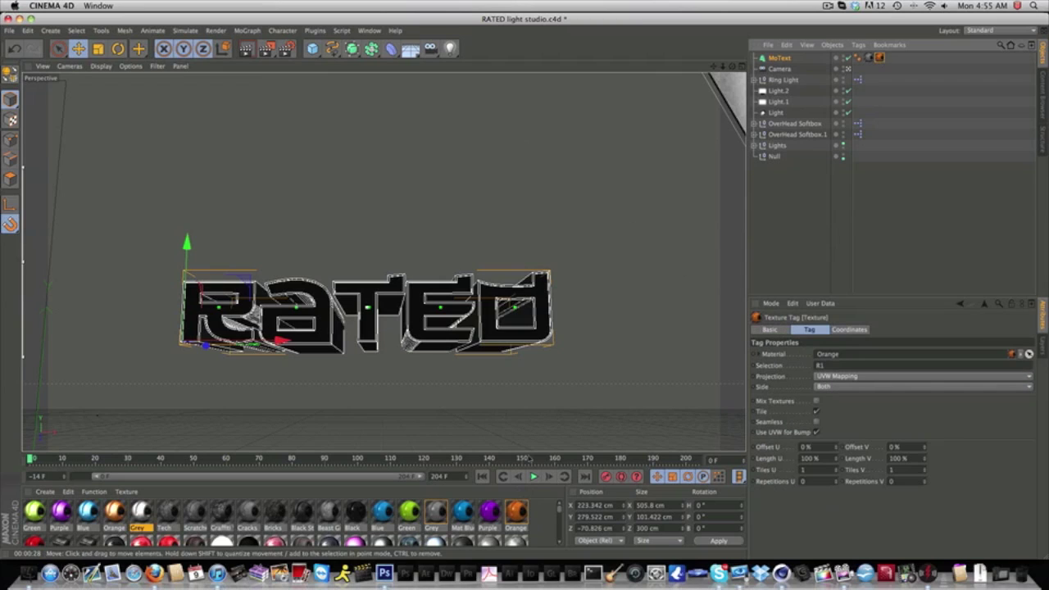
mouse_move(888, 74)
left_mouse_down()
mouse_move(489, 510)
mouse_move(975, 63)
mouse_move(880, 58)
left_mouse_up()
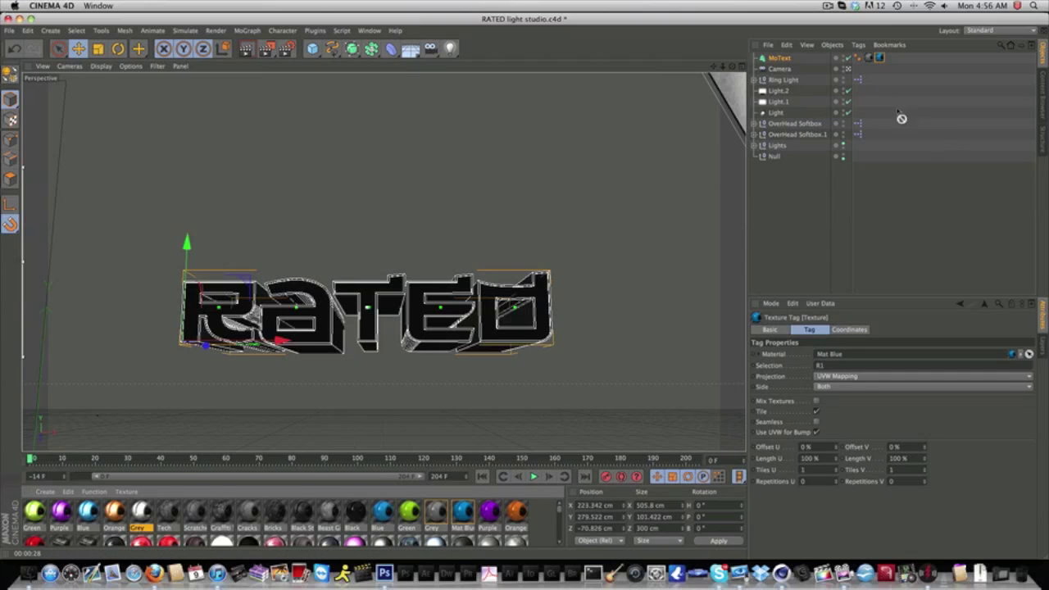
Drag a different material from the Material Manager onto the RATED text's tag.
scroll(270, 525, "down", 1)
scroll(43, 517, "down", 2)
scroll(43, 514, "up", 1)
scroll(43, 517, "up", 3)
left_click_drag(517, 512, 890, 60)
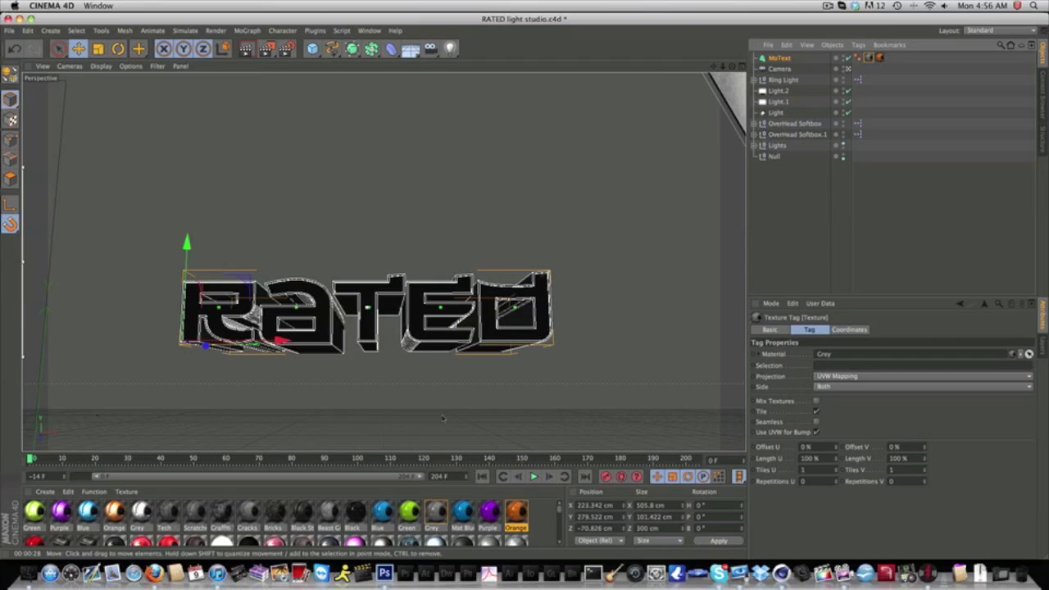
Edit the output file name in the render settings.
left_click(286, 49)
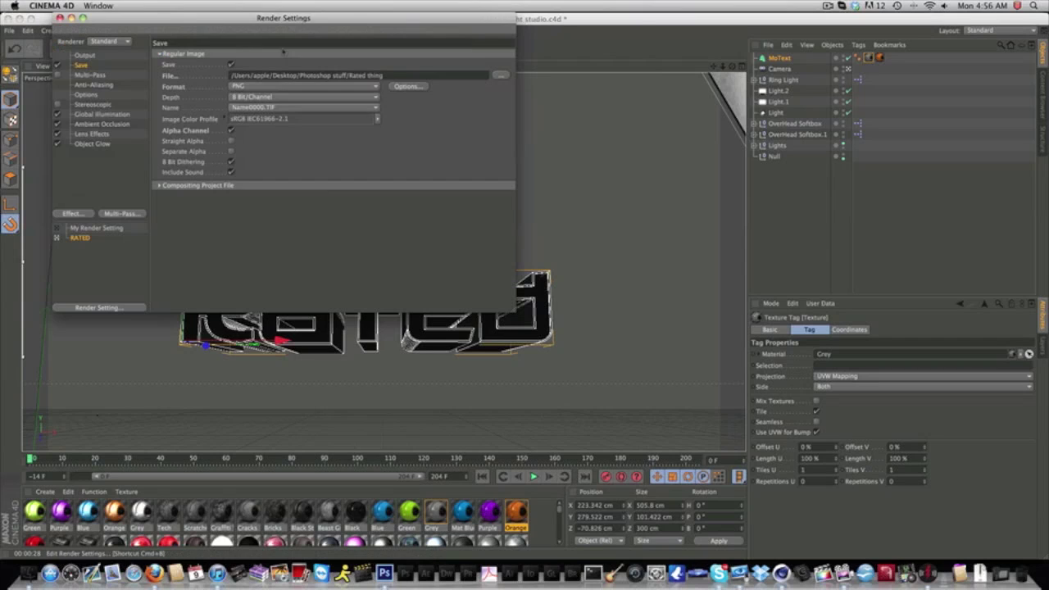
double_click(376, 75)
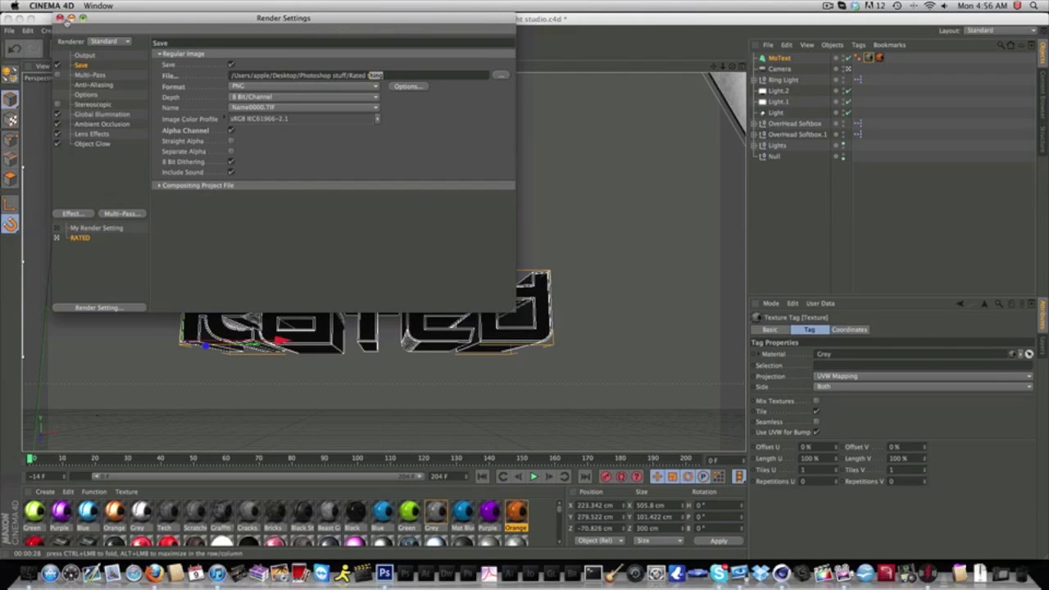
left_click(60, 18)
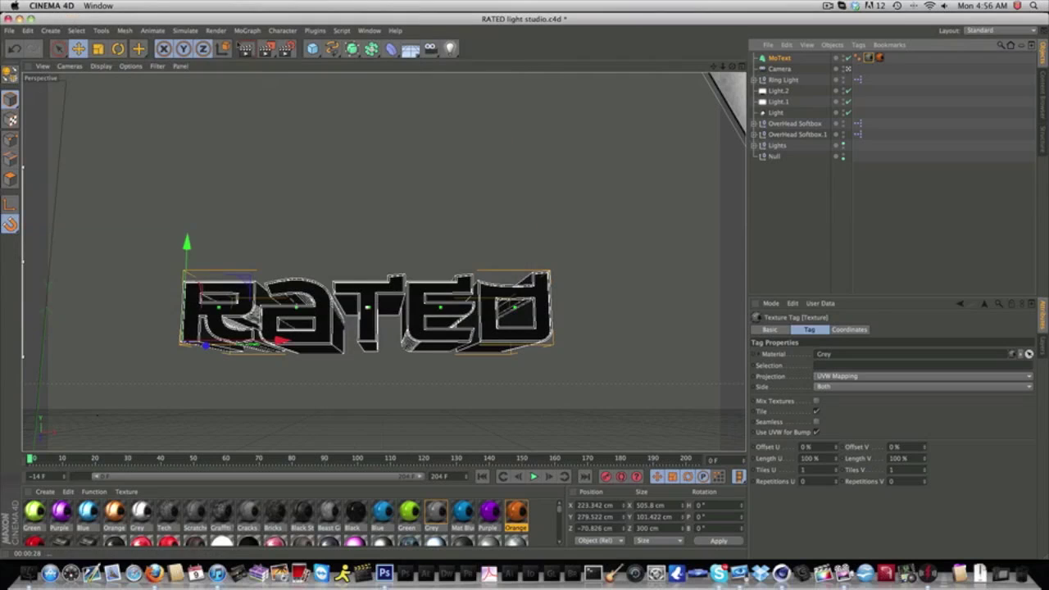
Render the RATED text at 1920x1080, overwriting Rated thing.png despite the missing-texture warning.
left_click(240, 47)
left_click(607, 195)
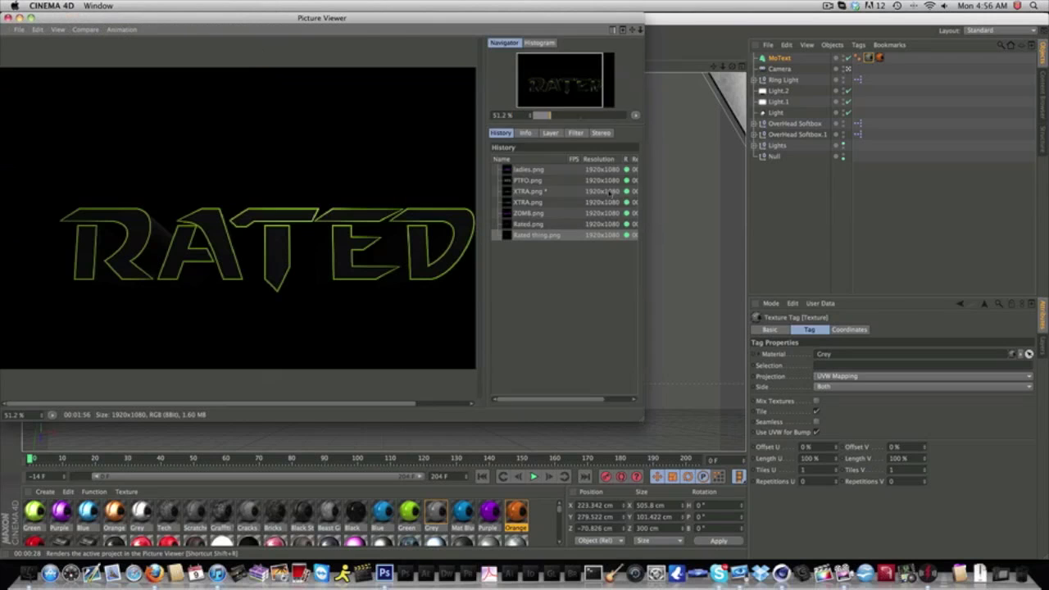
left_click(627, 275)
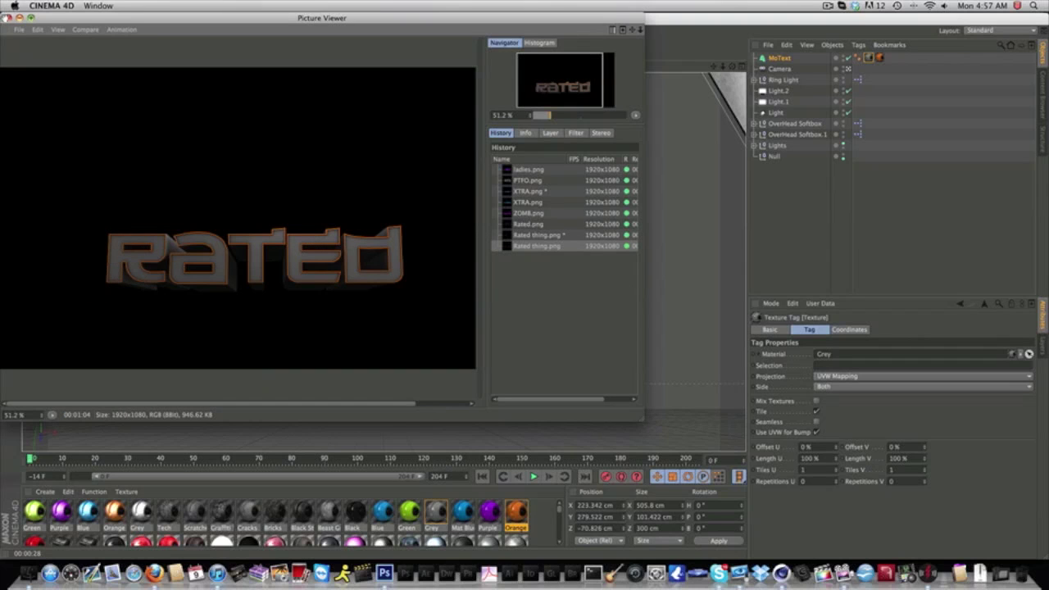
left_click(8, 18)
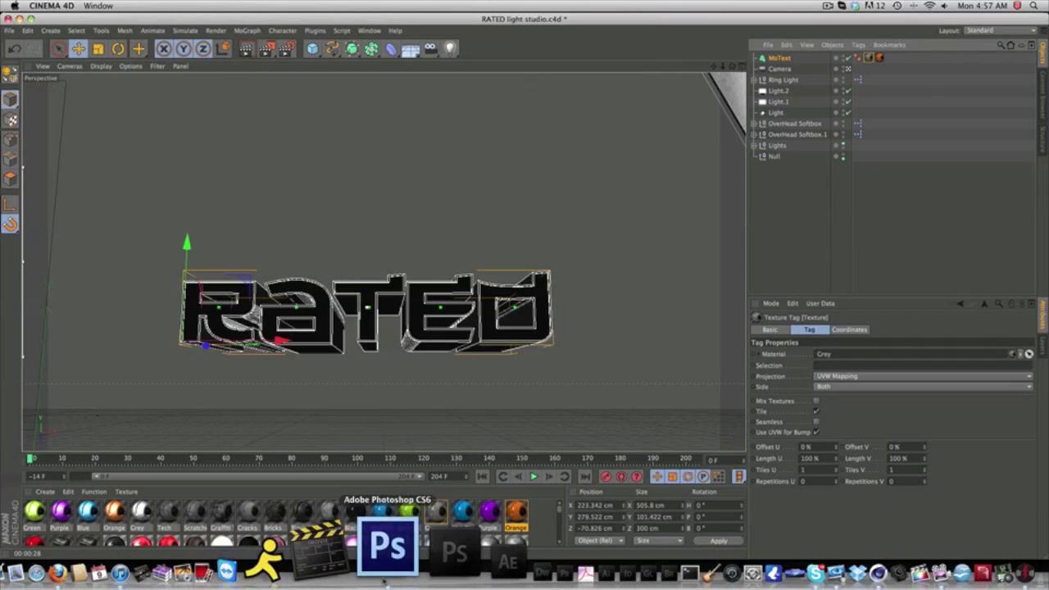
In Photoshop, open Rated thing.png from the Photoshop stuff folder.
left_click(393, 558)
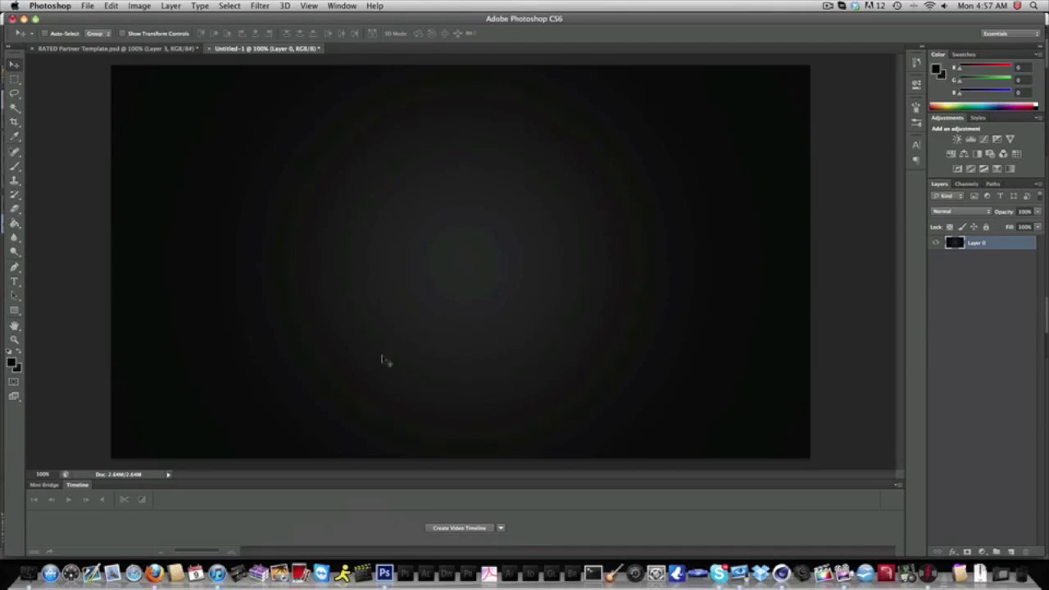
left_click(86, 7)
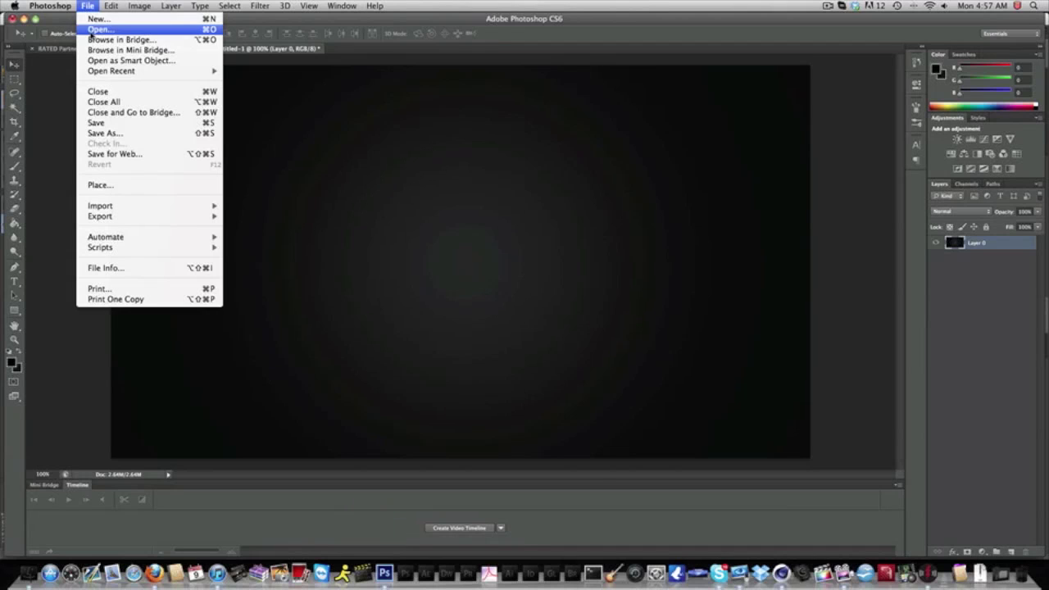
left_click(94, 27)
scroll(398, 238, "down", 1)
left_click(410, 256)
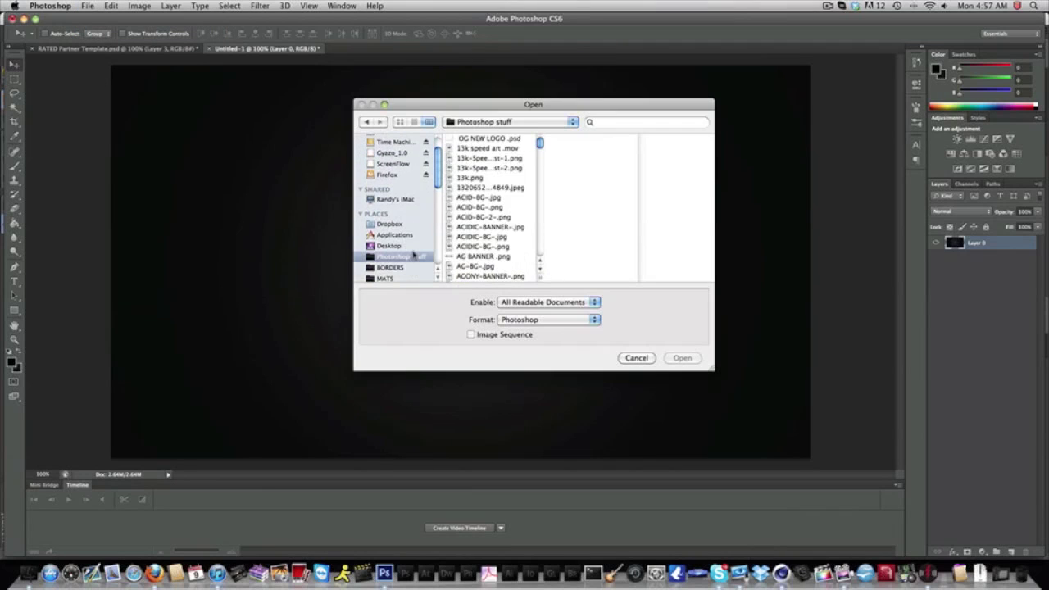
scroll(467, 233, "down", 10)
scroll(467, 242, "down", 5)
left_click(467, 240)
scroll(468, 241, "down", 3)
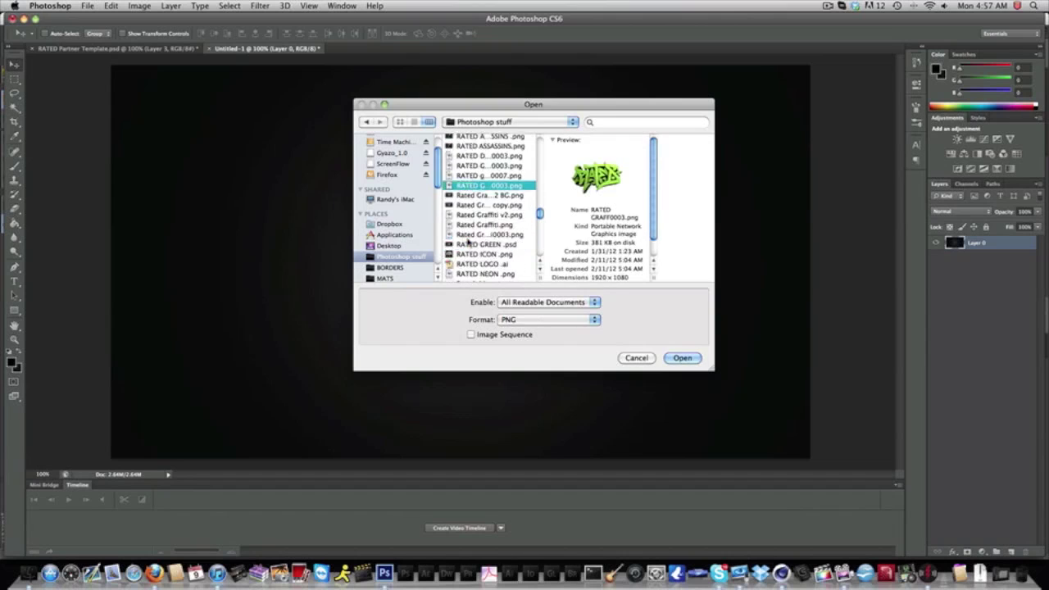
scroll(467, 242, "down", 1)
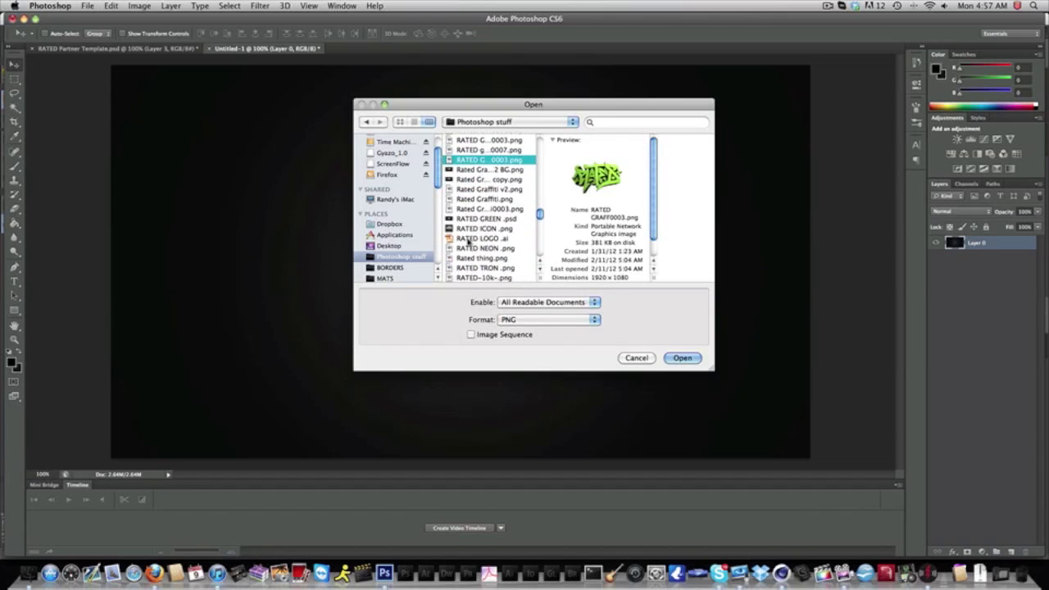
double_click(504, 263)
Move the RATED image into Untitled-1 as Layer 1, scaled to about 66%.
left_click_drag(492, 267, 479, 200)
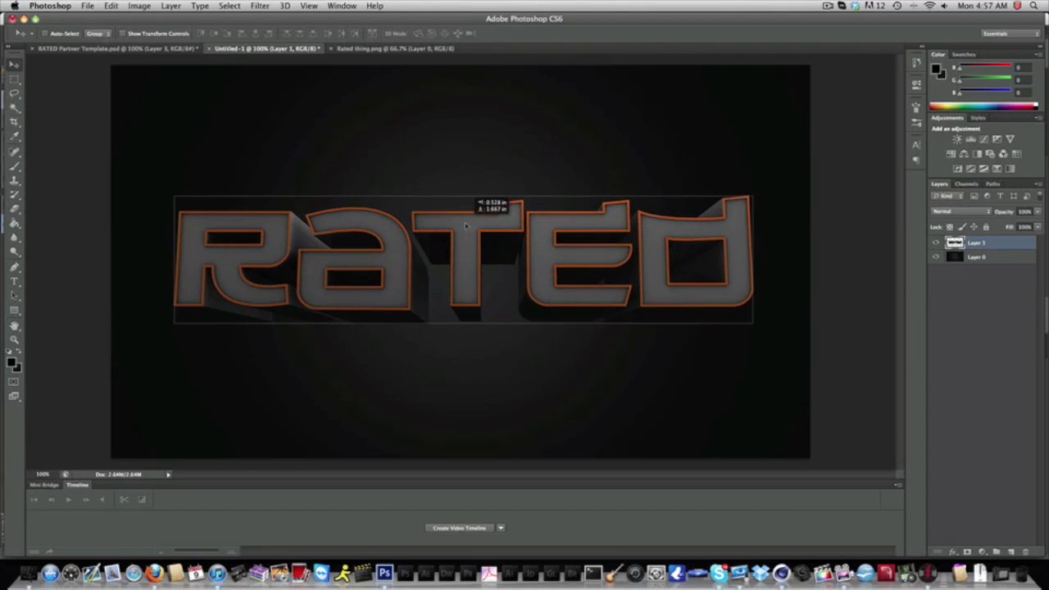
key("ctrl+t")
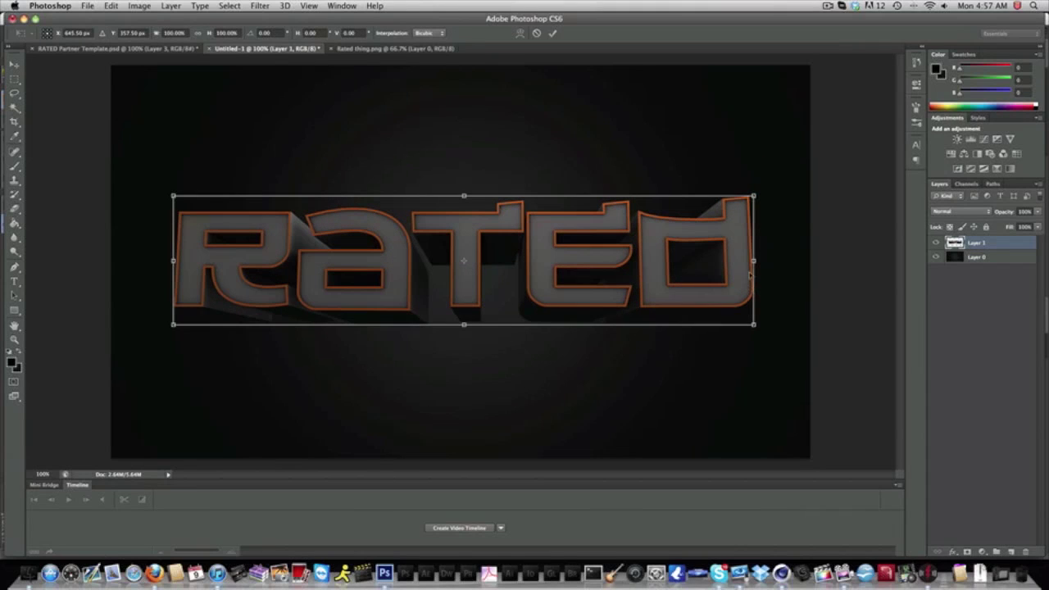
key("Return")
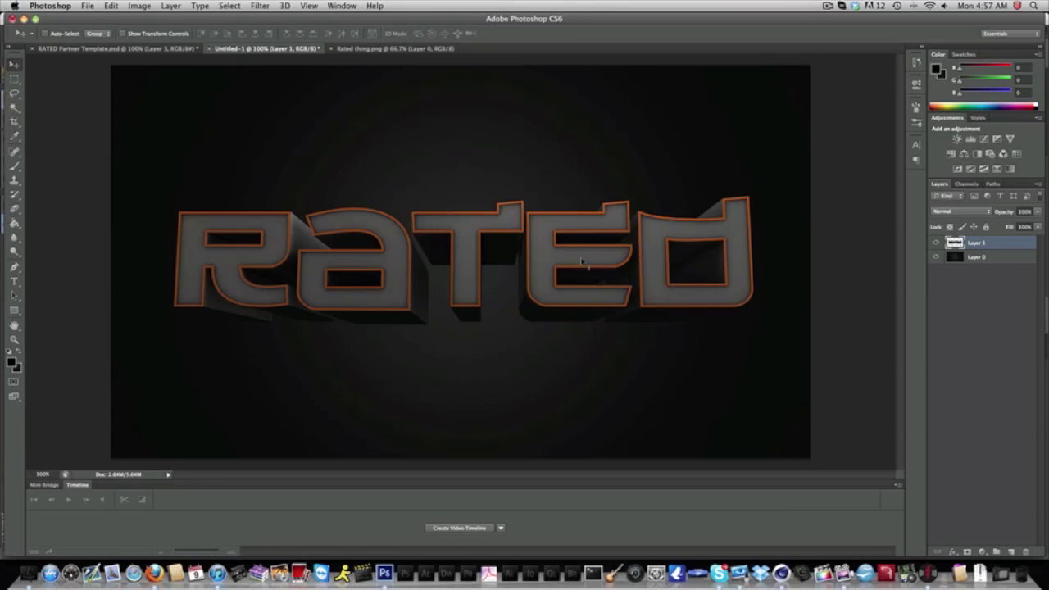
key("super+t")
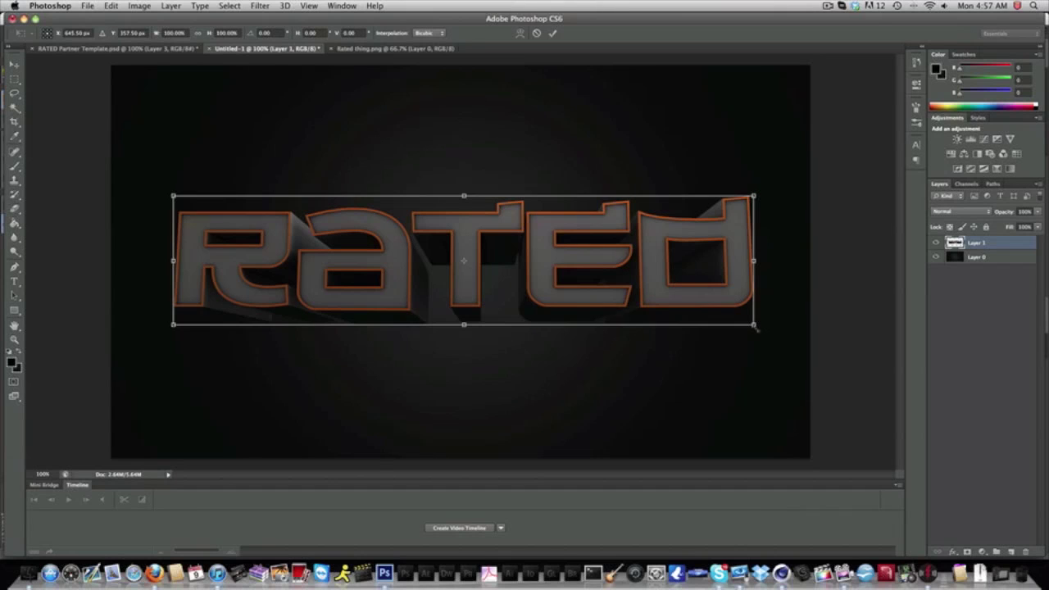
left_click_drag(756, 329, 622, 259, "alt")
key("Return")
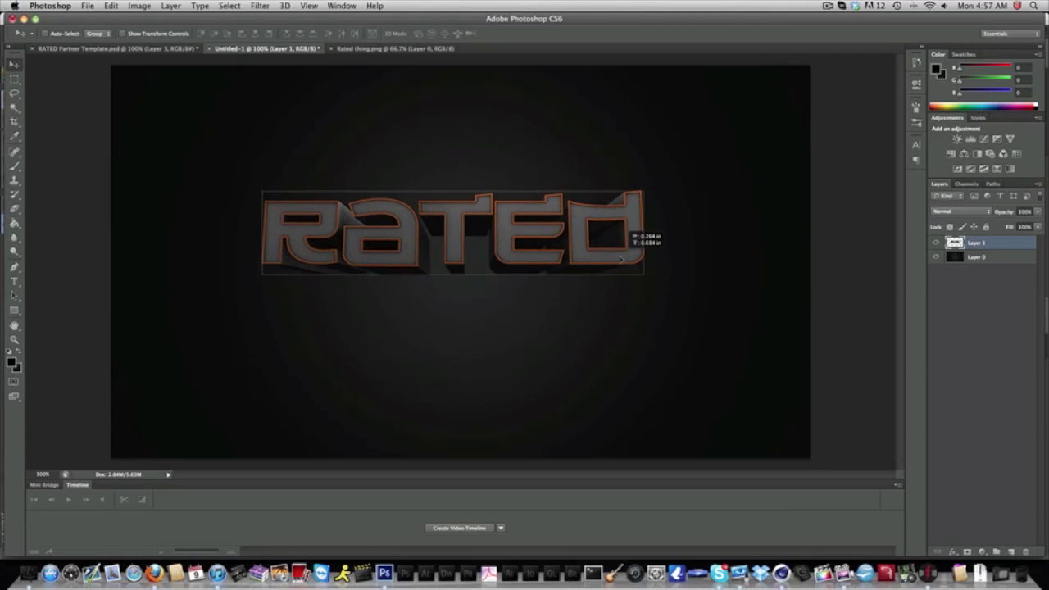
Add an Overlay-mode Gradient Overlay to Layer 1, positioned over the text at scale 75.
left_click(954, 551)
left_click(975, 516)
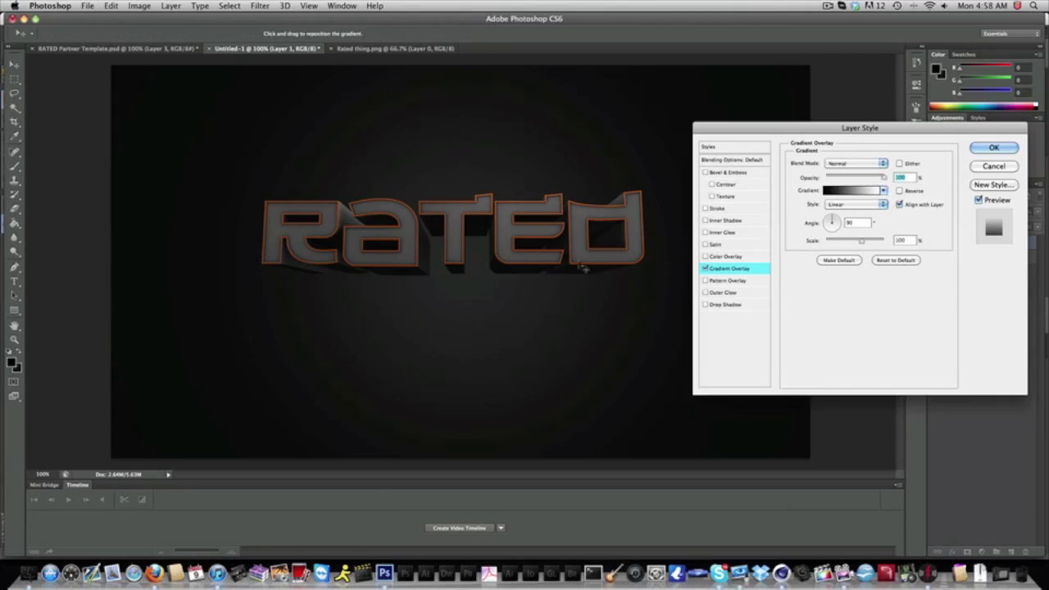
left_click(853, 165)
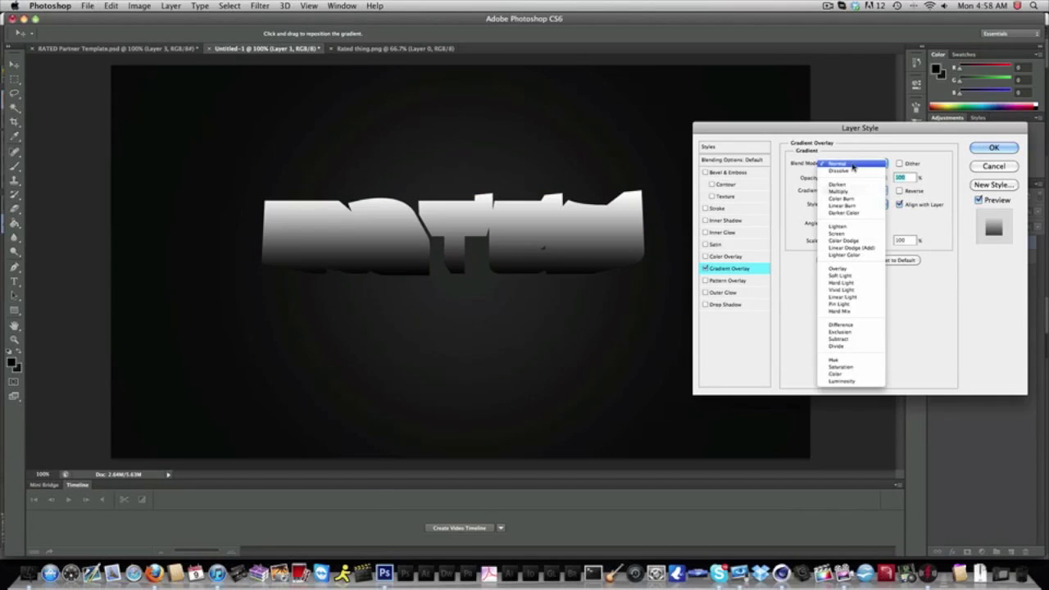
left_click(854, 268)
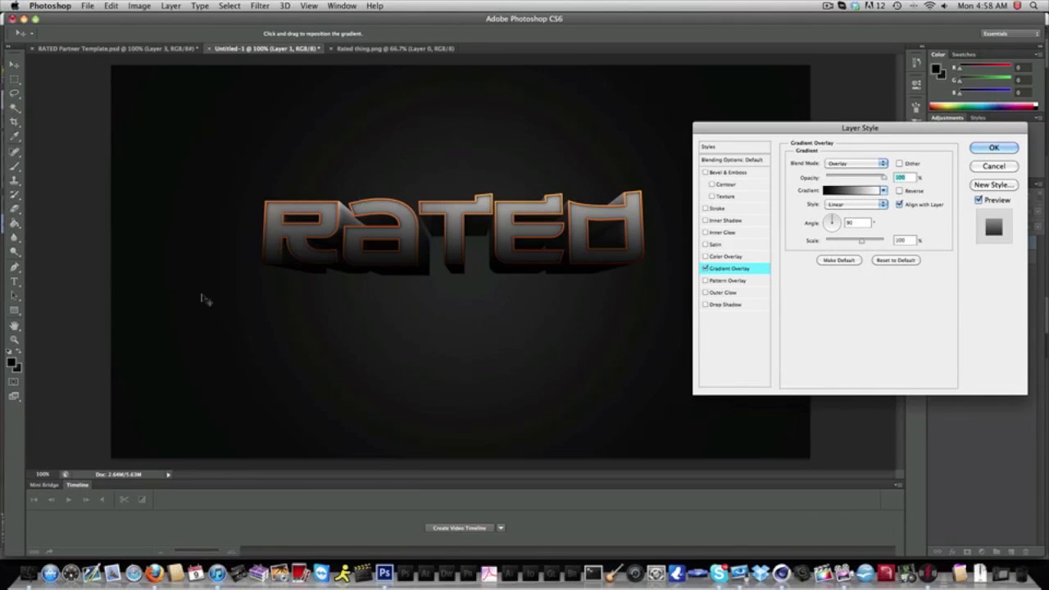
left_click(905, 240)
type("50")
left_click_drag(538, 235, 537, 225)
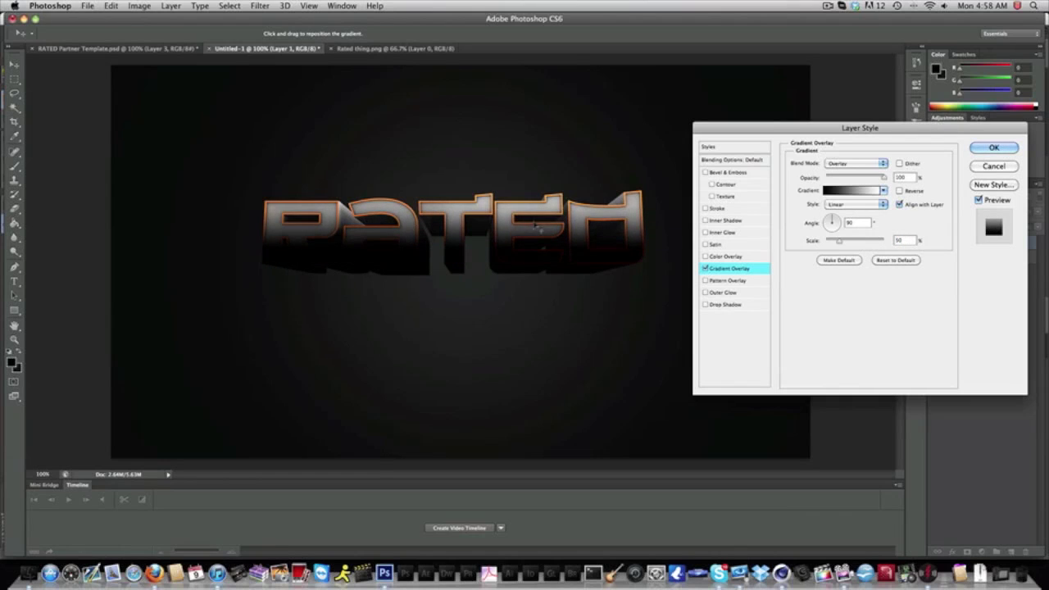
double_click(902, 240)
type("75")
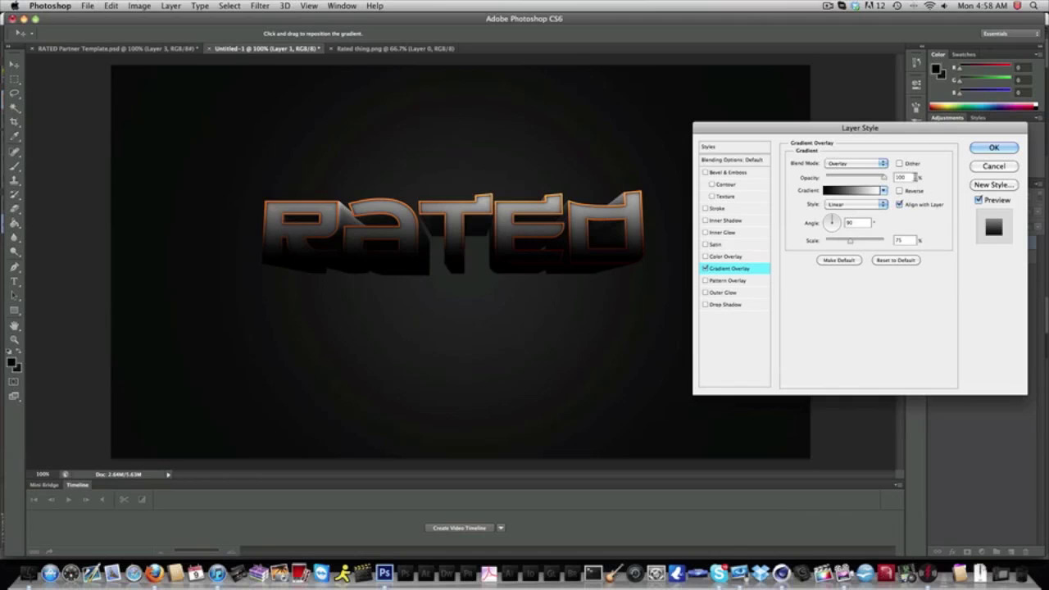
Set the gradient overlay to 75% opacity, scale 100, with the white stop at 64.
double_click(913, 177)
type("50")
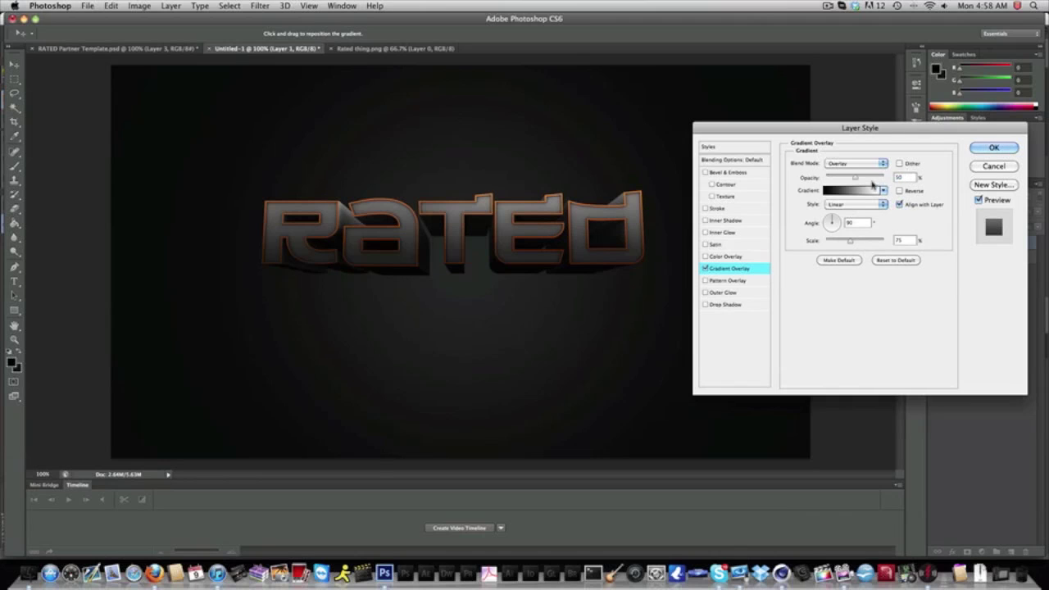
double_click(900, 177)
type("75")
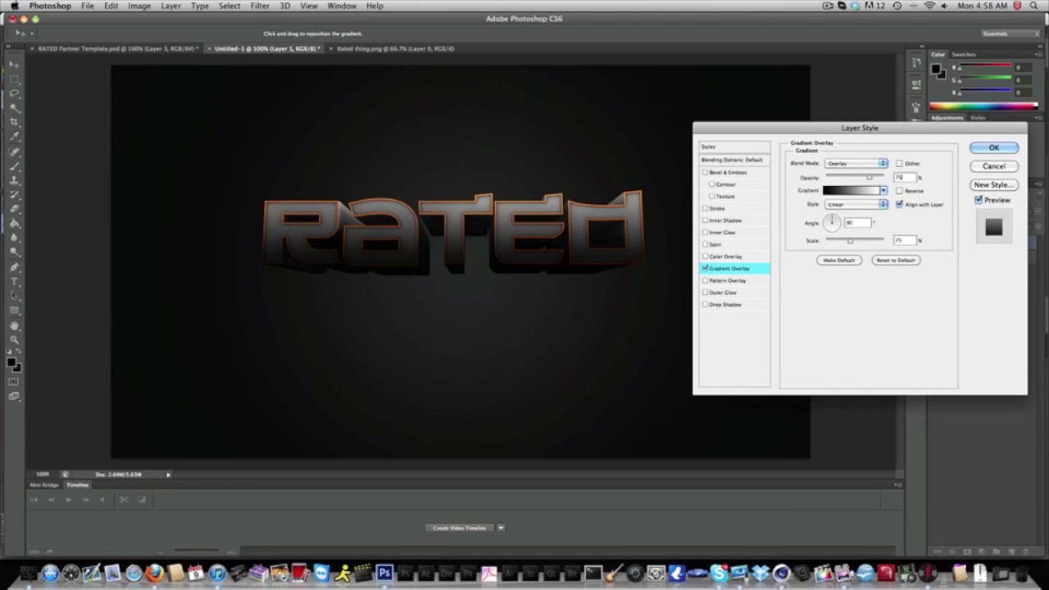
double_click(902, 239)
type("100")
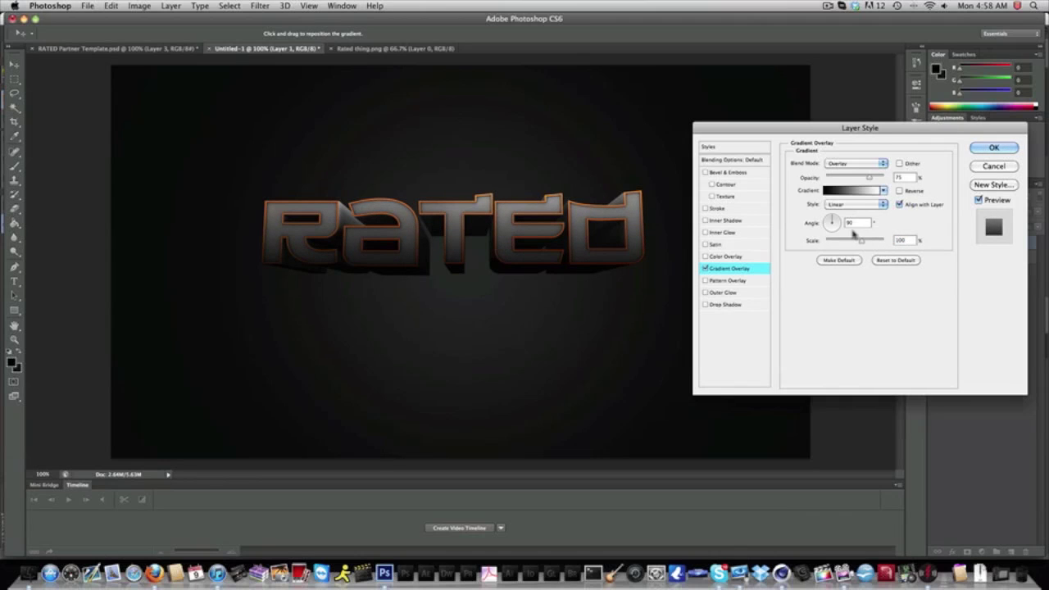
left_click(866, 191)
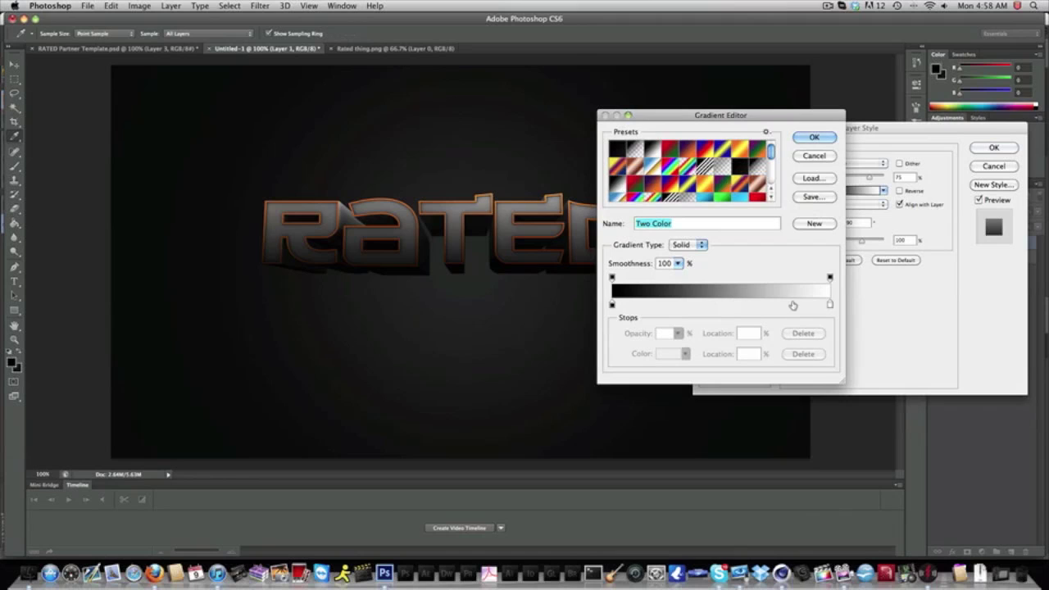
left_click_drag(829, 305, 763, 303)
key("Return")
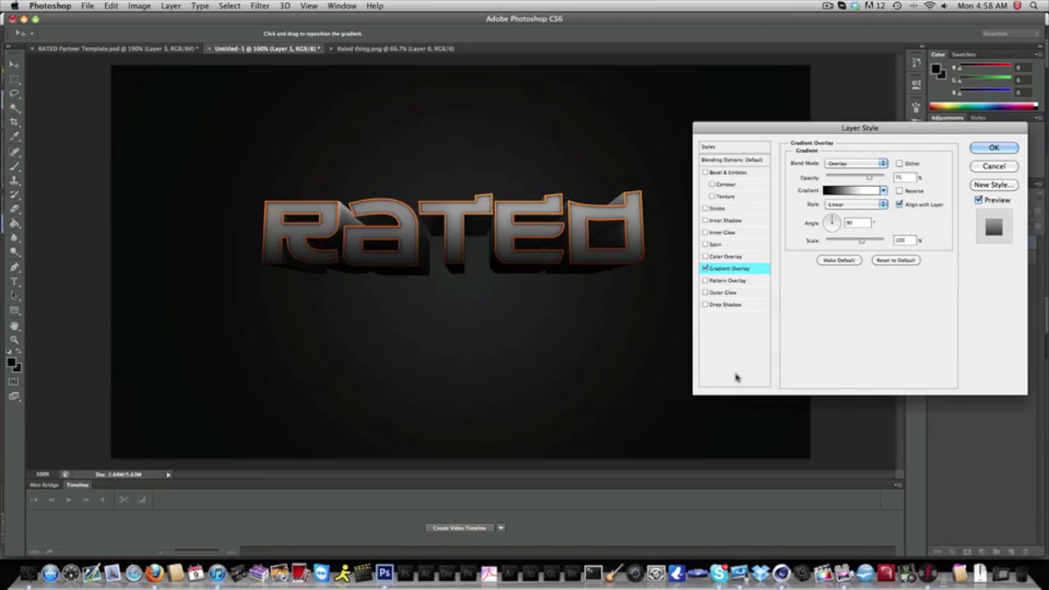
Add a Drop Shadow with distance 0, spread 30, size 20 and 50% opacity.
left_click(730, 304)
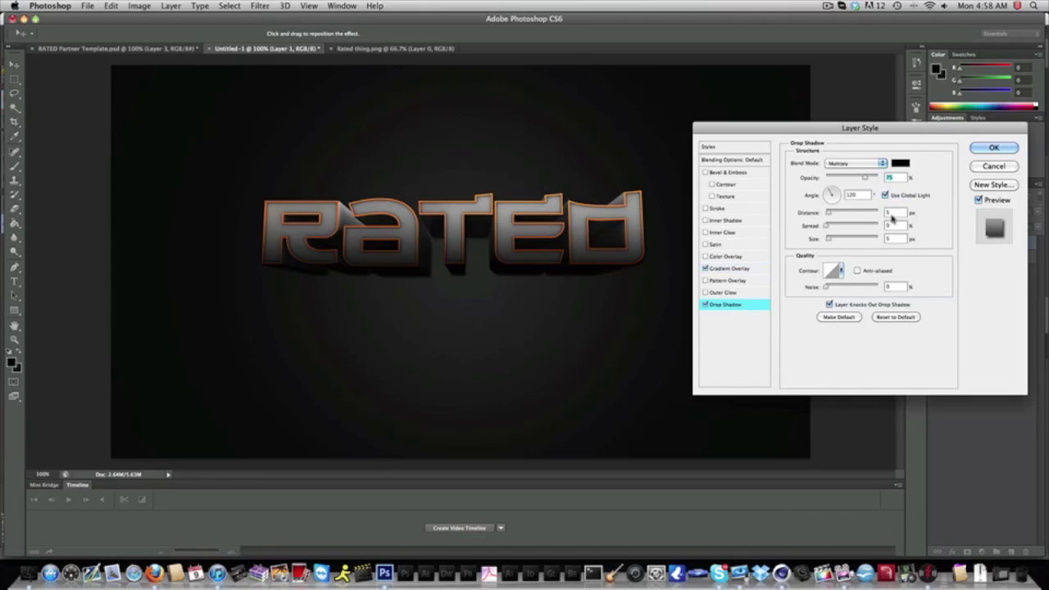
left_click(892, 215)
type("0")
key("Tab")
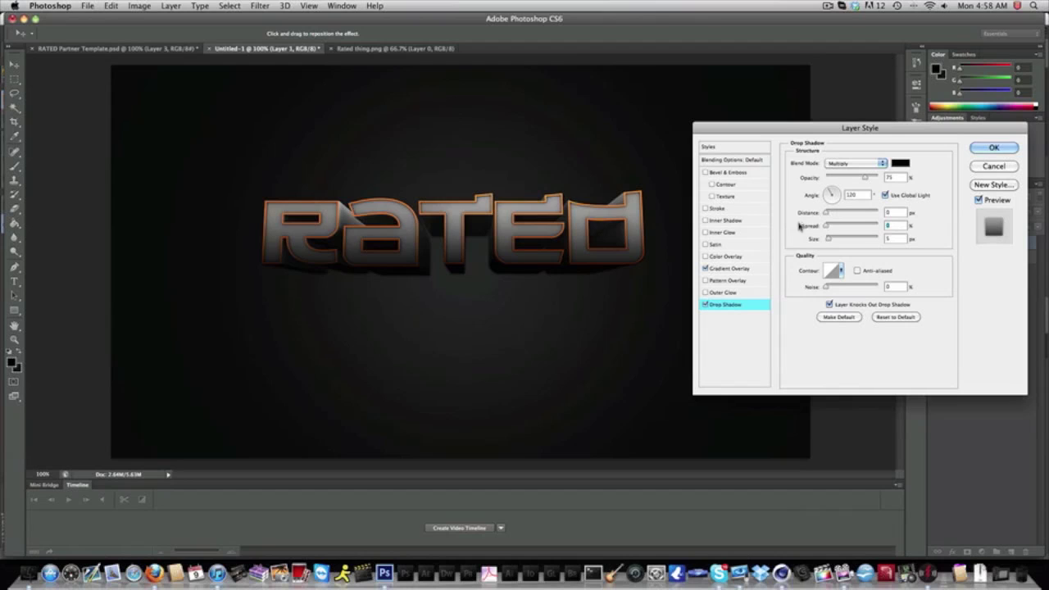
left_click(888, 226)
type("3")
key("Tab")
type("20")
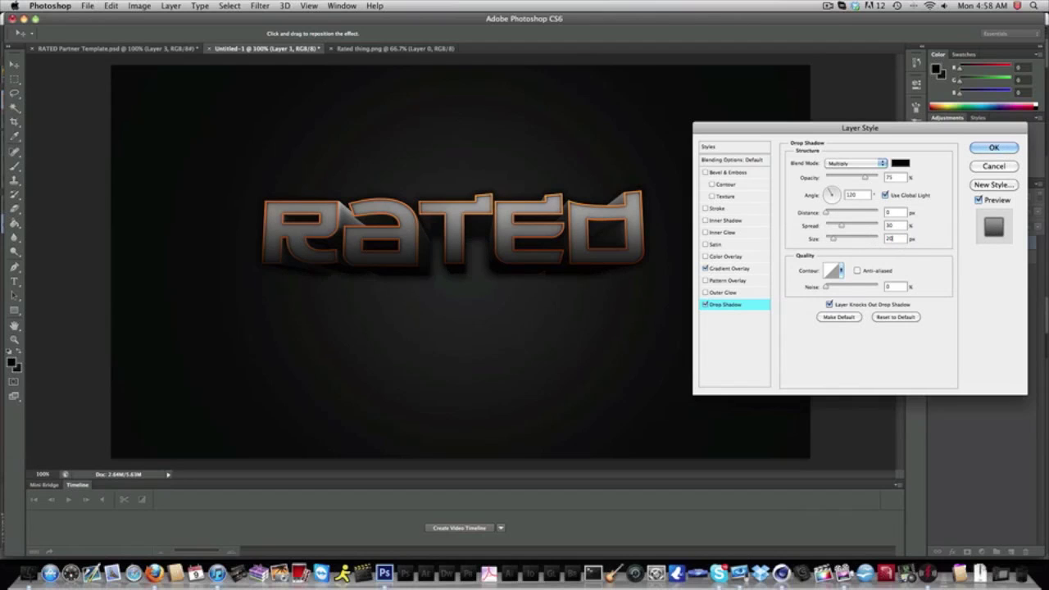
left_click(892, 177)
type("50")
key("Return")
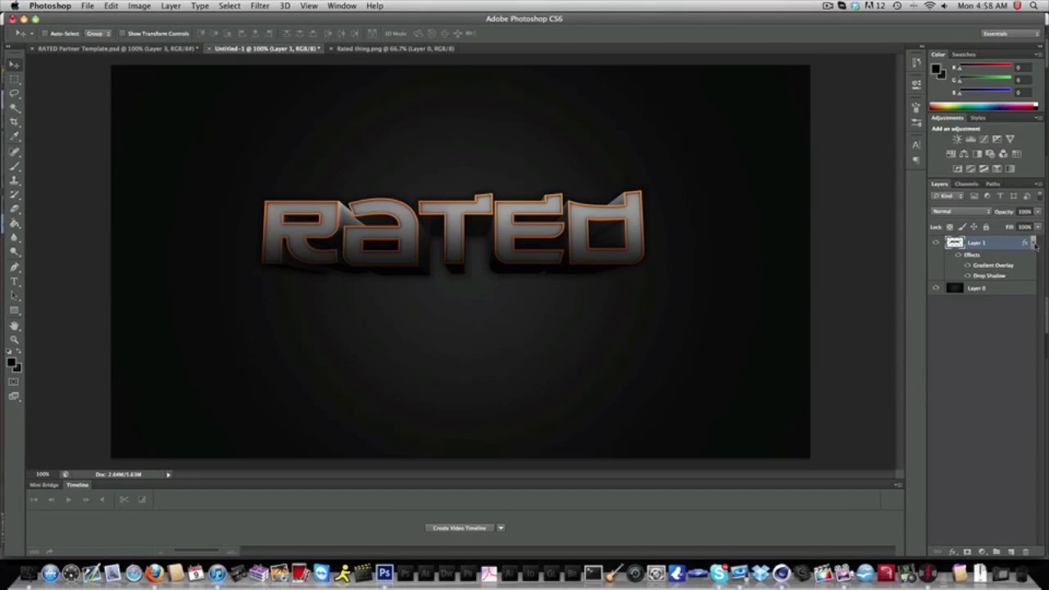
left_click(1033, 244)
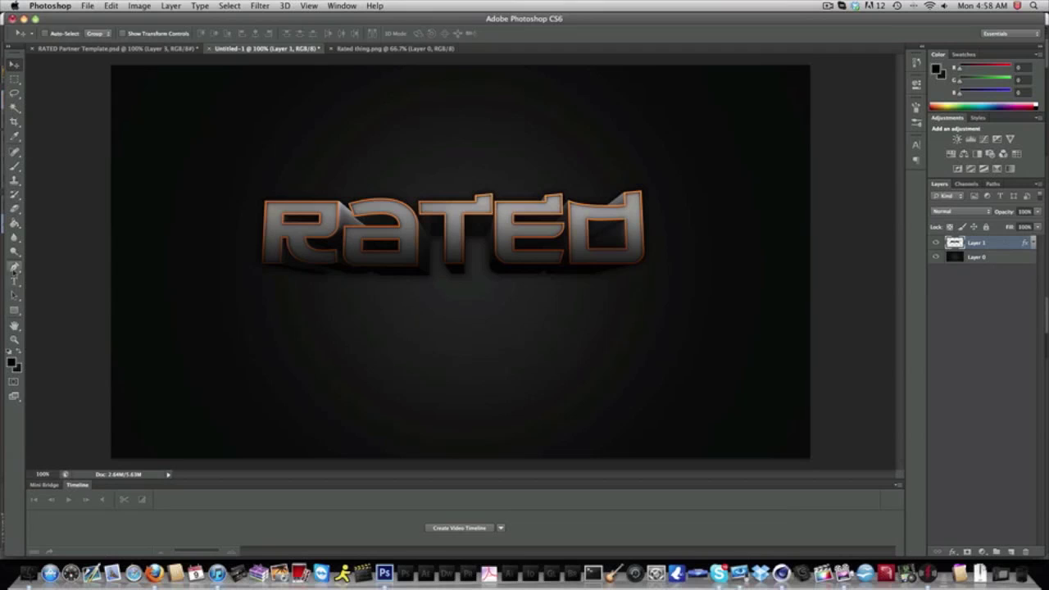
Set the foreground colour to white and add a new Layer 2 clipped to the RATED layer.
key("i")
left_click(12, 362)
left_click_drag(559, 328, 320, 159)
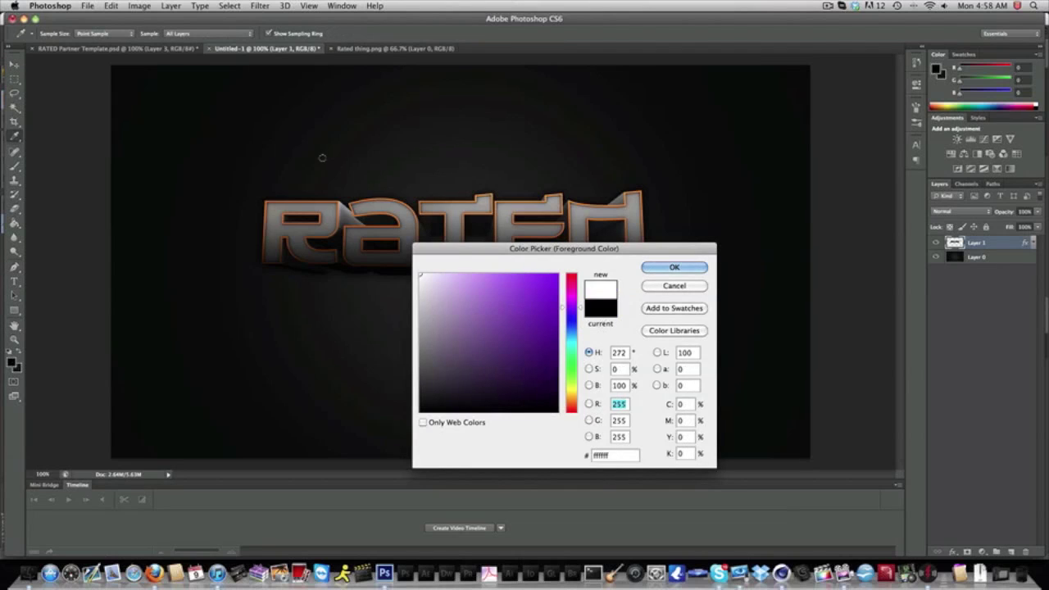
key("Return")
key("p")
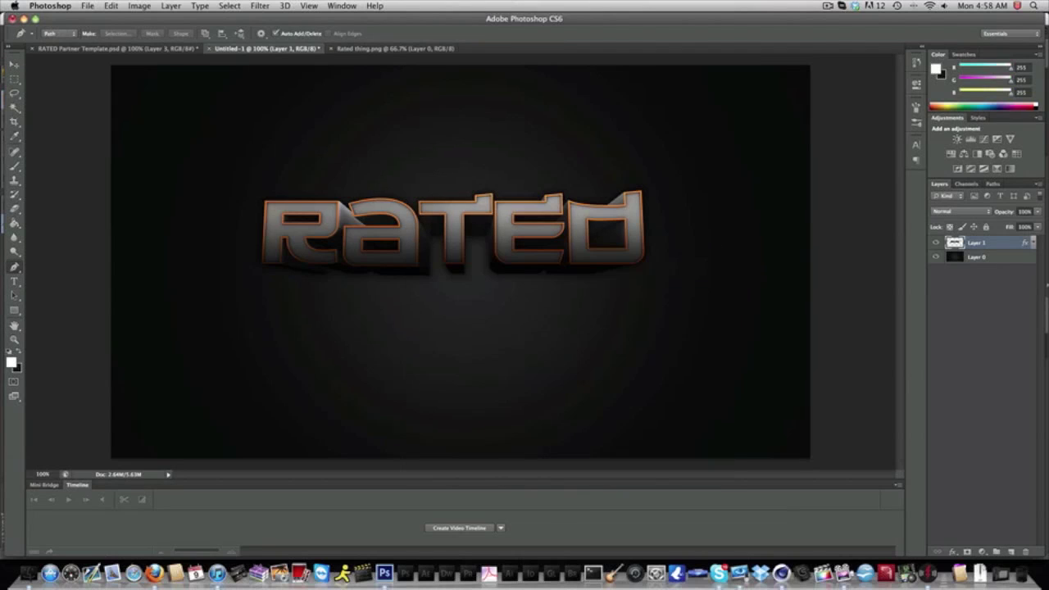
left_click(1010, 550)
left_click(1001, 249, "alt")
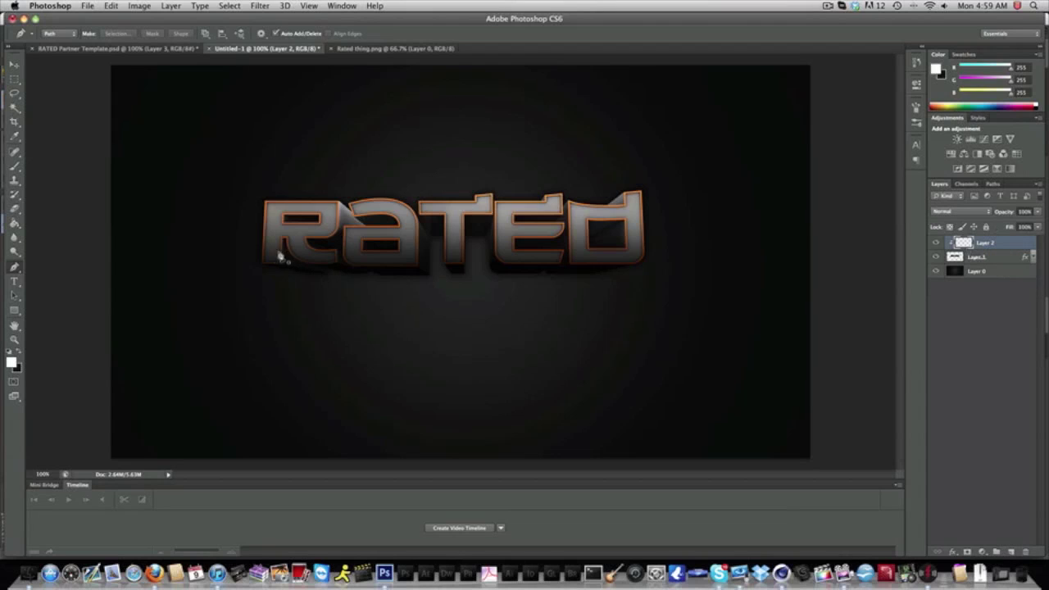
Draw a slanted path over the letters' upper half, fill it white, then delete the path.
left_click(235, 236)
left_click(670, 236, "shift")
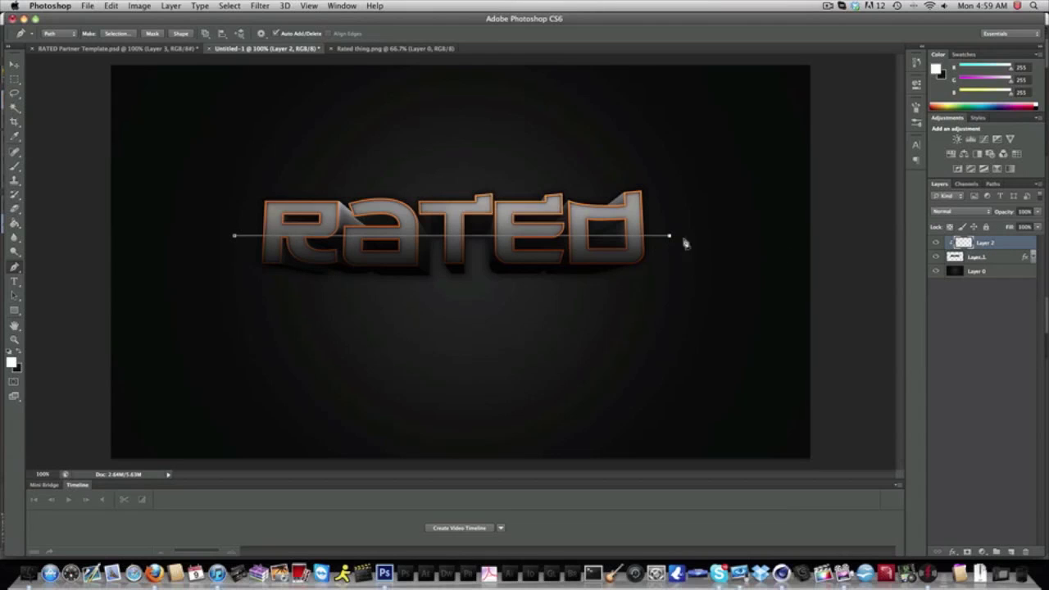
left_click(691, 95, "shift")
left_click(123, 123, "shift")
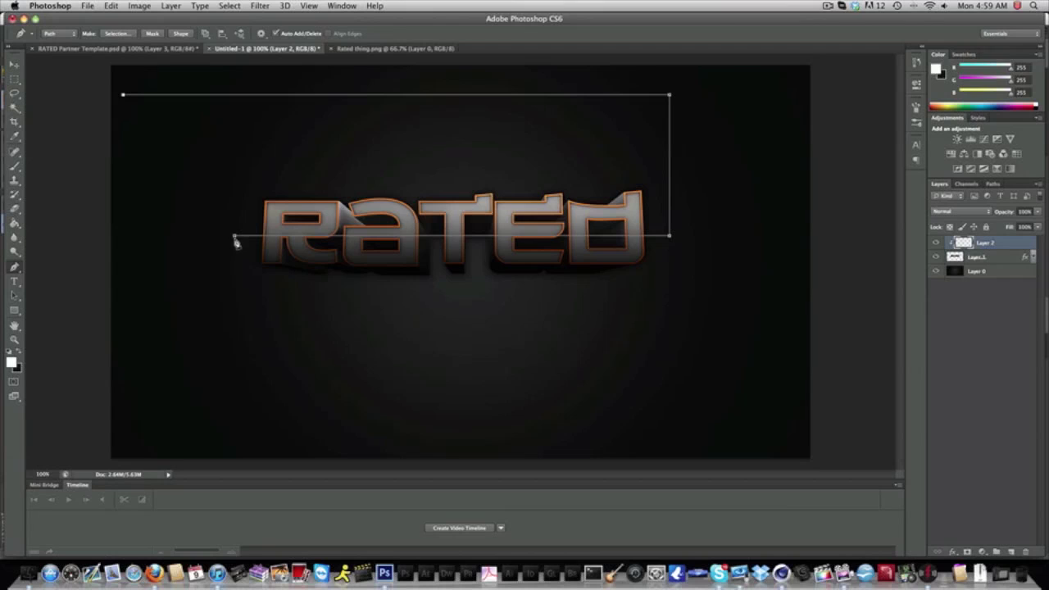
left_click(234, 236)
right_click(341, 293)
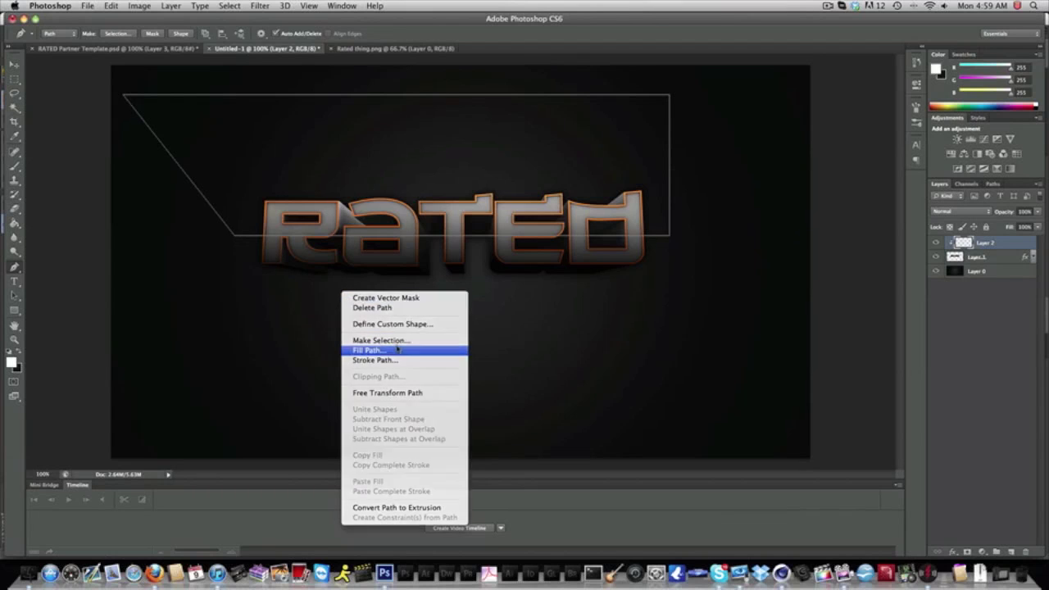
left_click(371, 350)
key("Return")
right_click(463, 326)
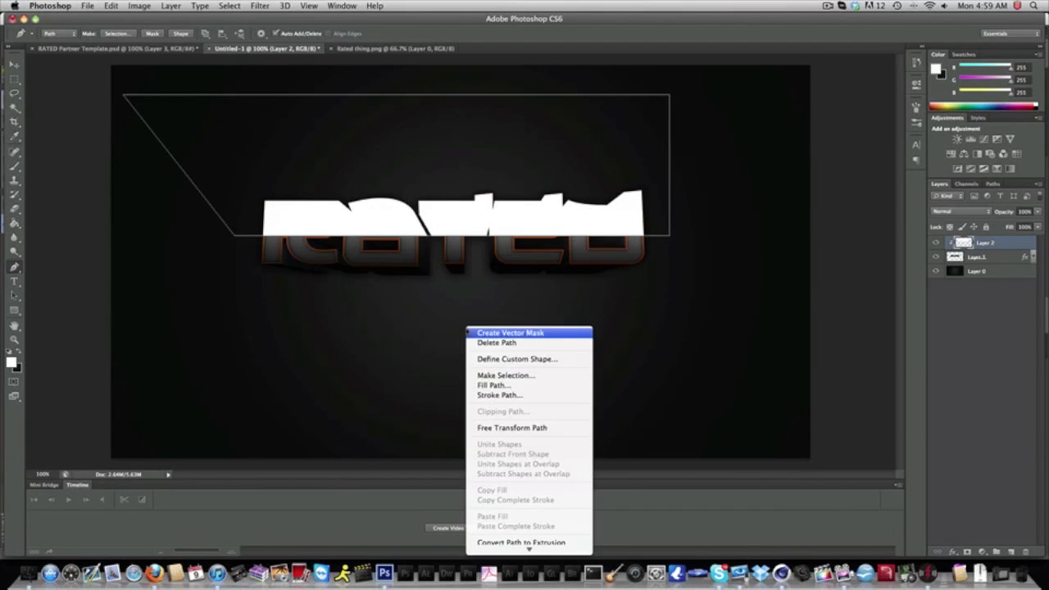
left_click(508, 342)
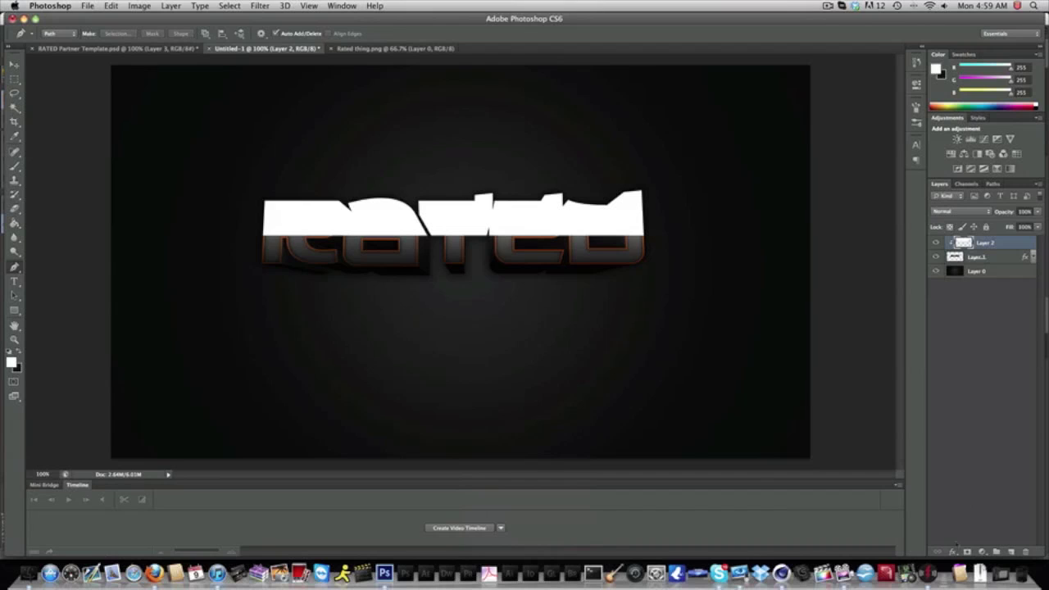
left_click(953, 552)
Give Layer 2 a drop shadow with distance 0, spread 30, size 20 and 100% opacity.
left_click(972, 533)
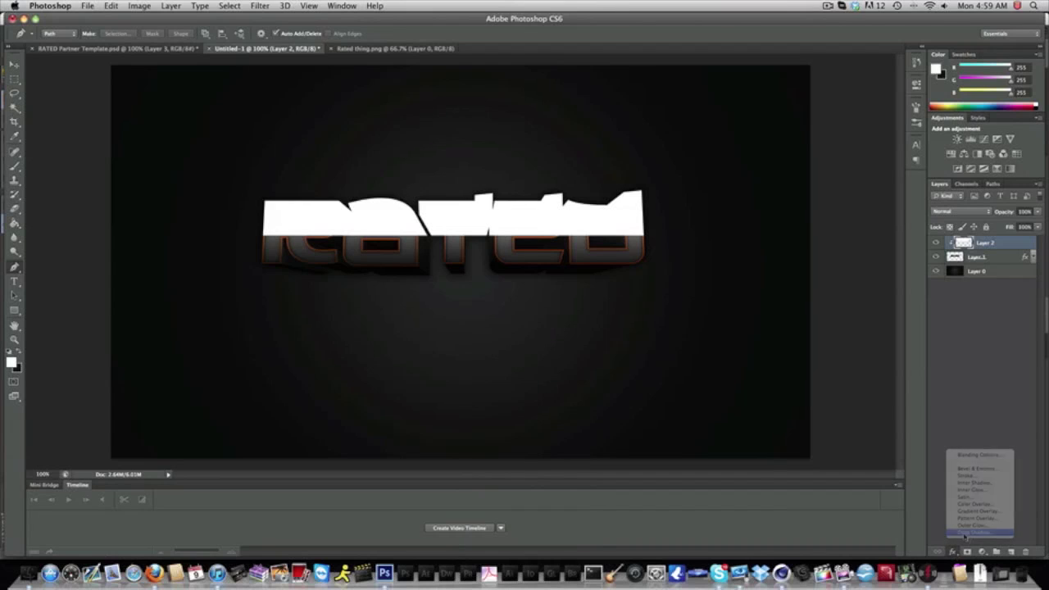
type("0")
key("Tab")
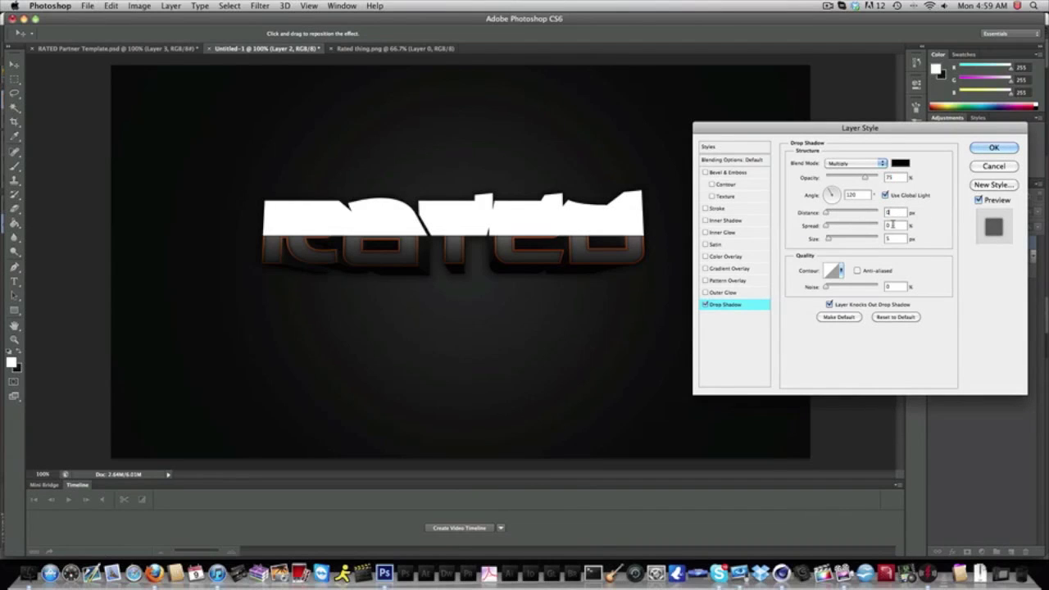
type("30")
key("Tab")
type("20")
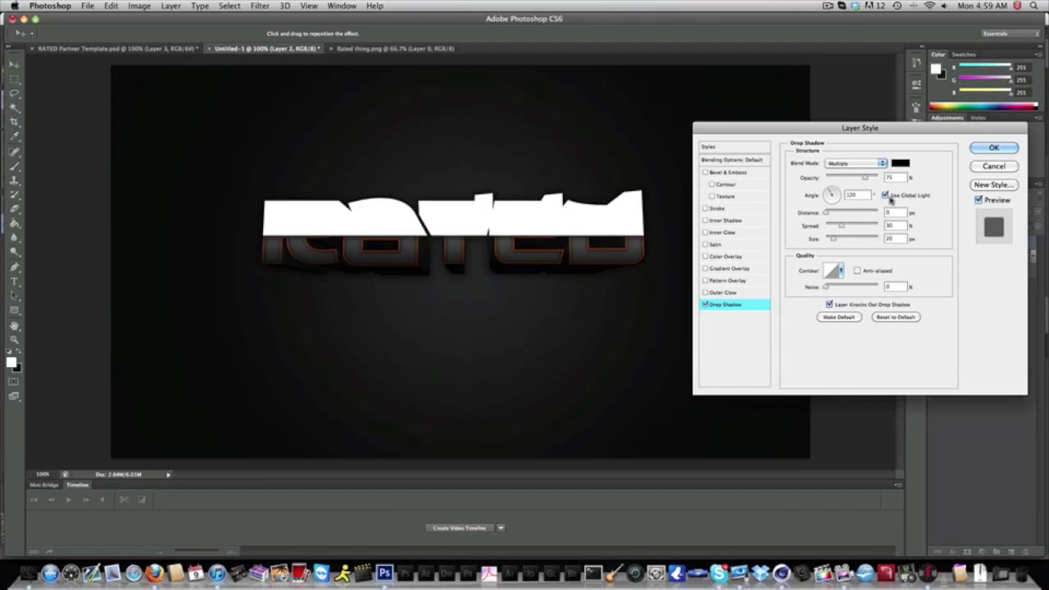
key("shift+Tab")
key("shift+Tab")
key("shift+Tab")
key("shift+Tab")
type("100")
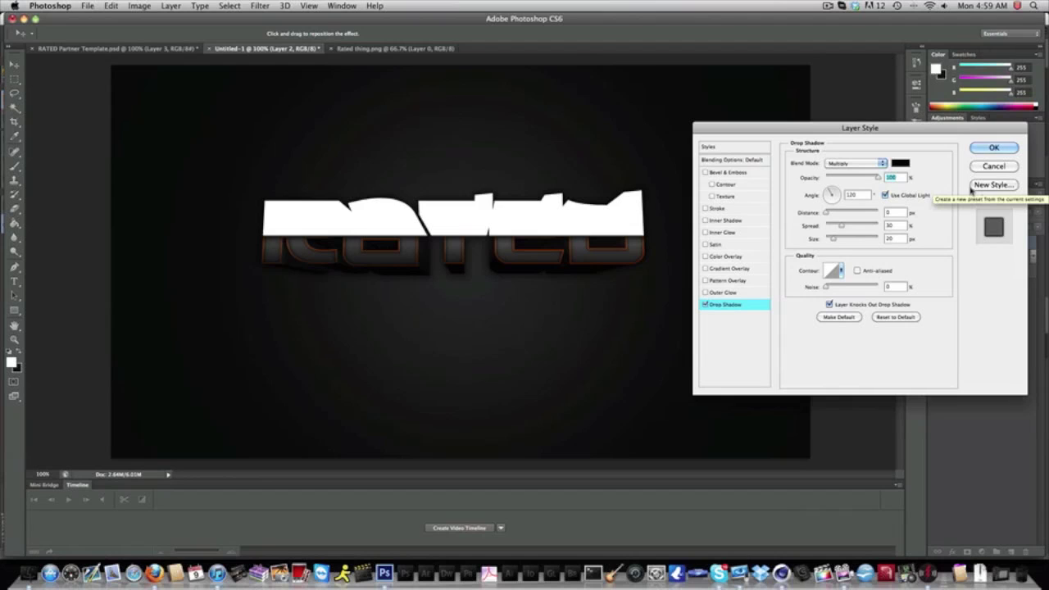
key("Return")
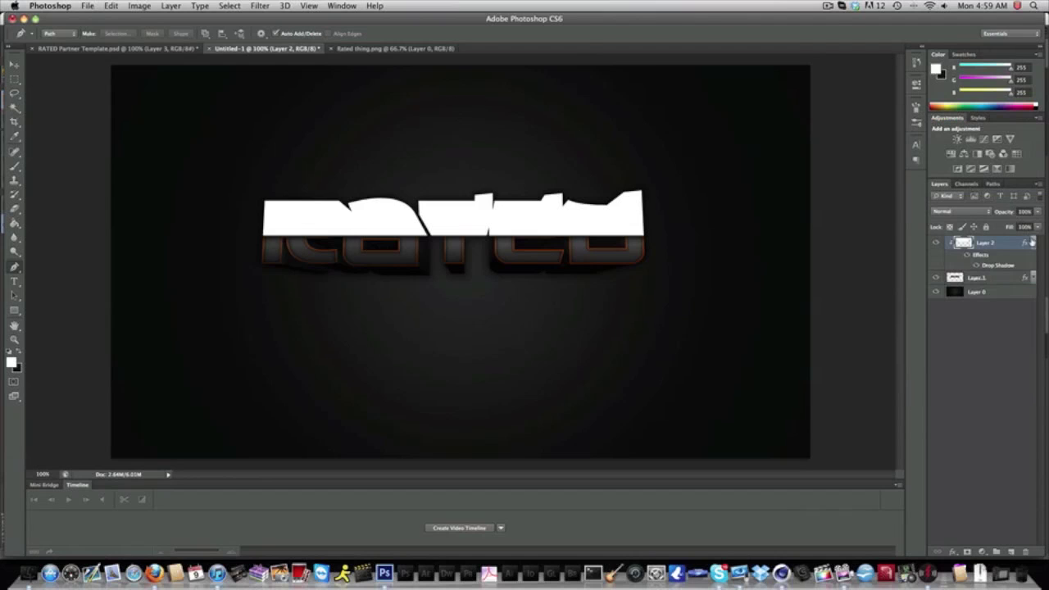
left_click(1032, 242)
Set Layer 2 to Overlay at 10% opacity and merge it down into Layer 1.
left_click(981, 210)
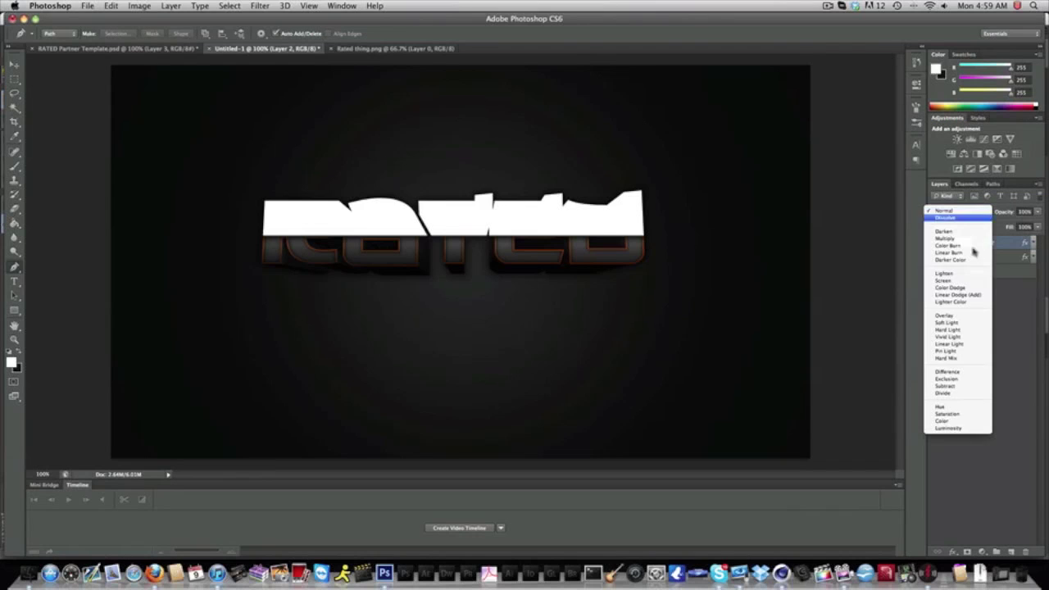
left_click(958, 316)
left_click(1024, 211)
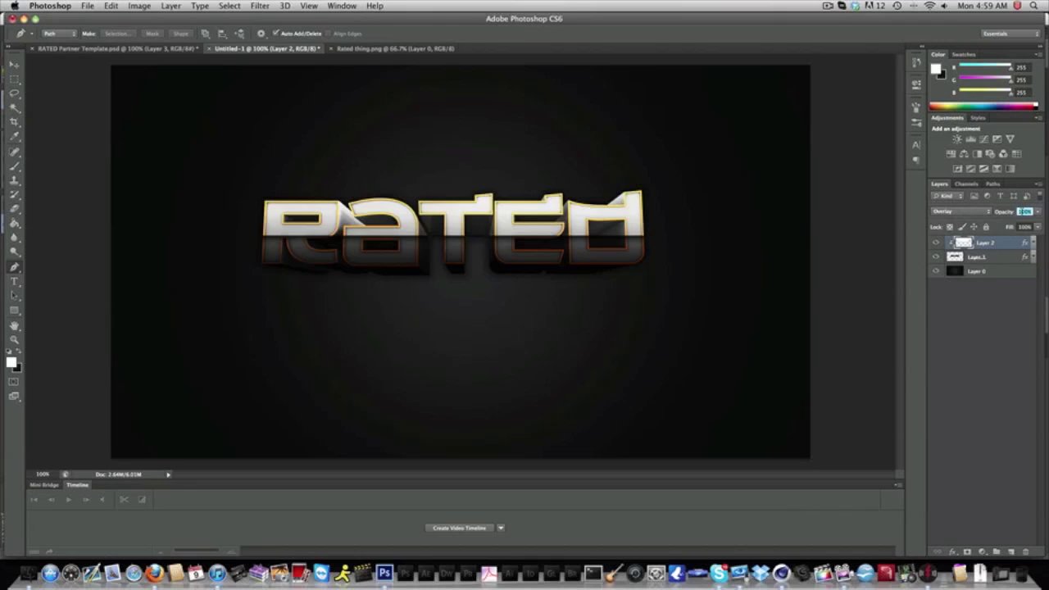
type("15")
key("Return")
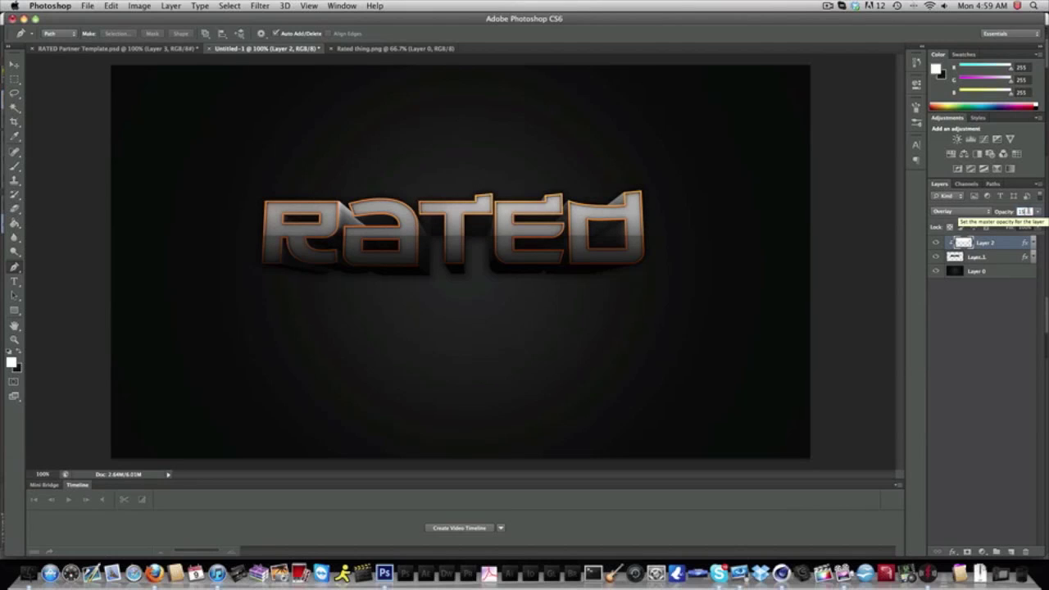
type("10")
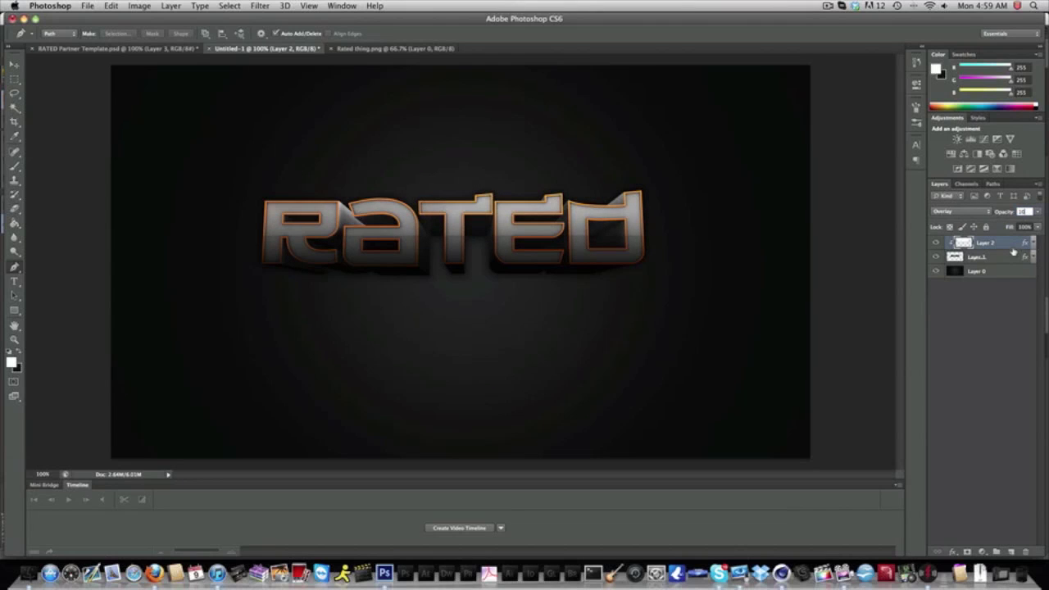
right_click(1014, 251)
left_click(863, 403)
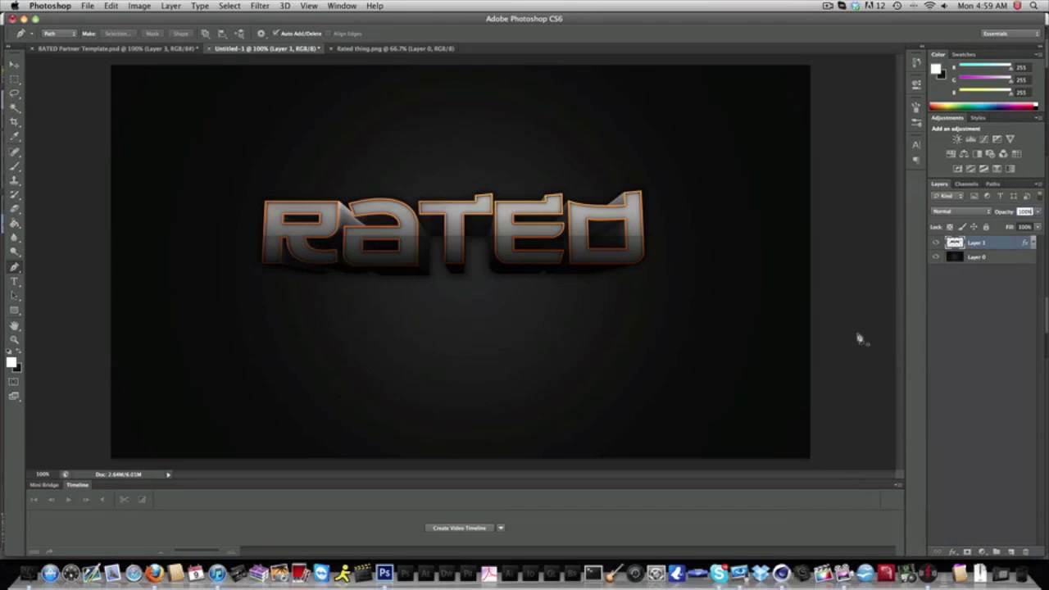
Select the Move tool and close the Rated thing.png document.
left_click(13, 64)
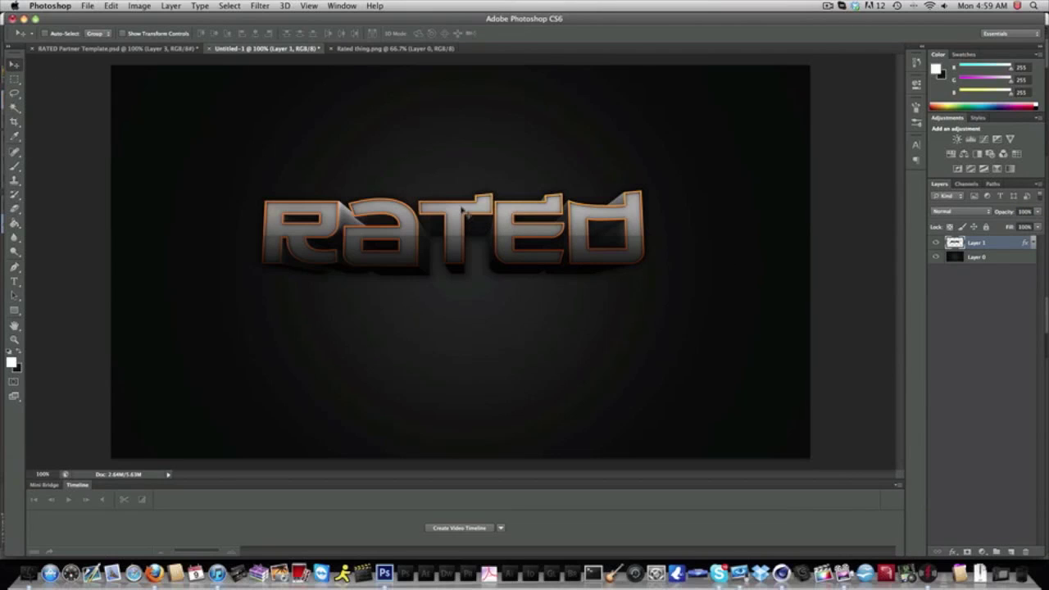
left_click(361, 48)
left_click(331, 48)
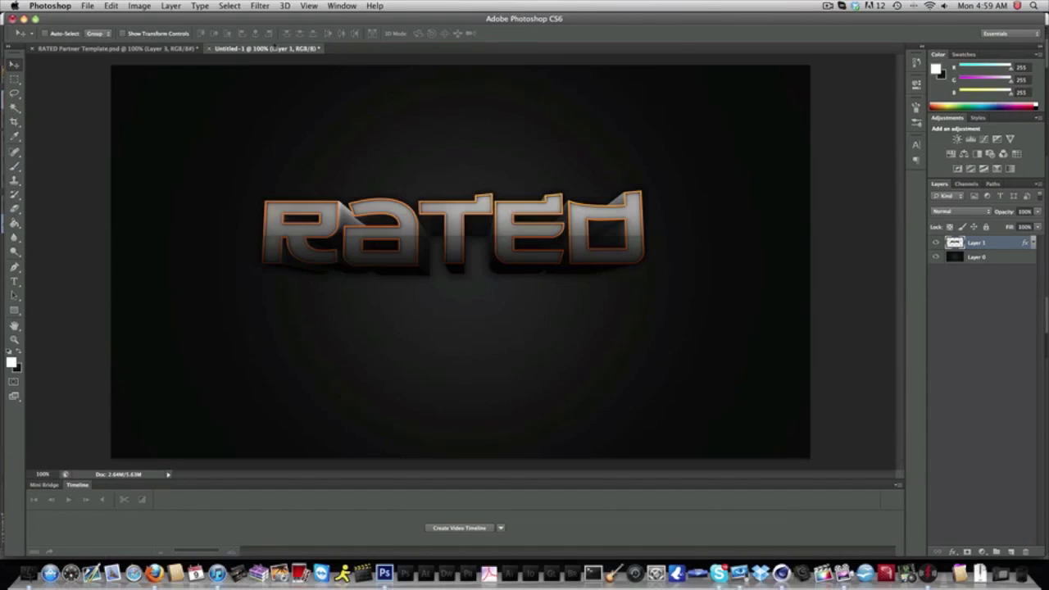
Browse to the Textures folder inside Rated 10k Pack 1 in the Open dialog.
left_click(87, 6)
left_click(98, 26)
scroll(411, 251, "down", 5)
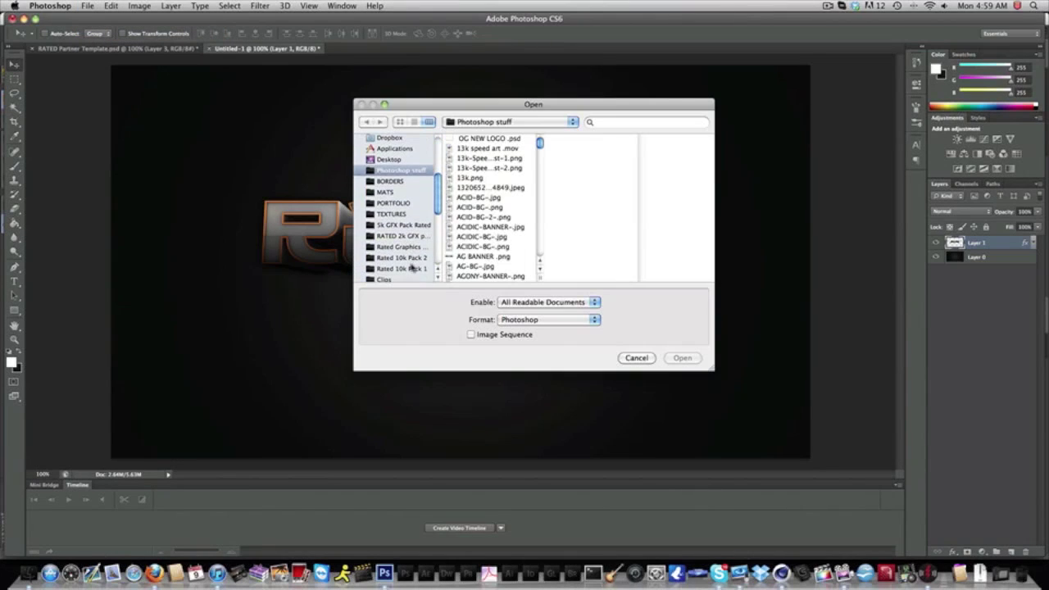
left_click(402, 268)
left_click(484, 179)
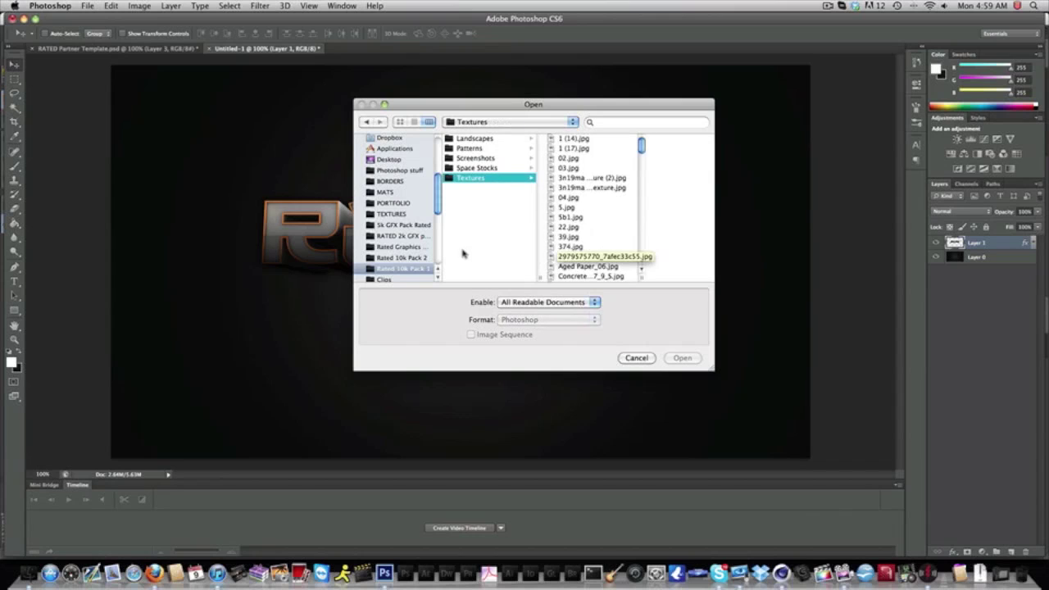
Preview several textures and open machinimalogo1.jpg.
left_click(585, 228)
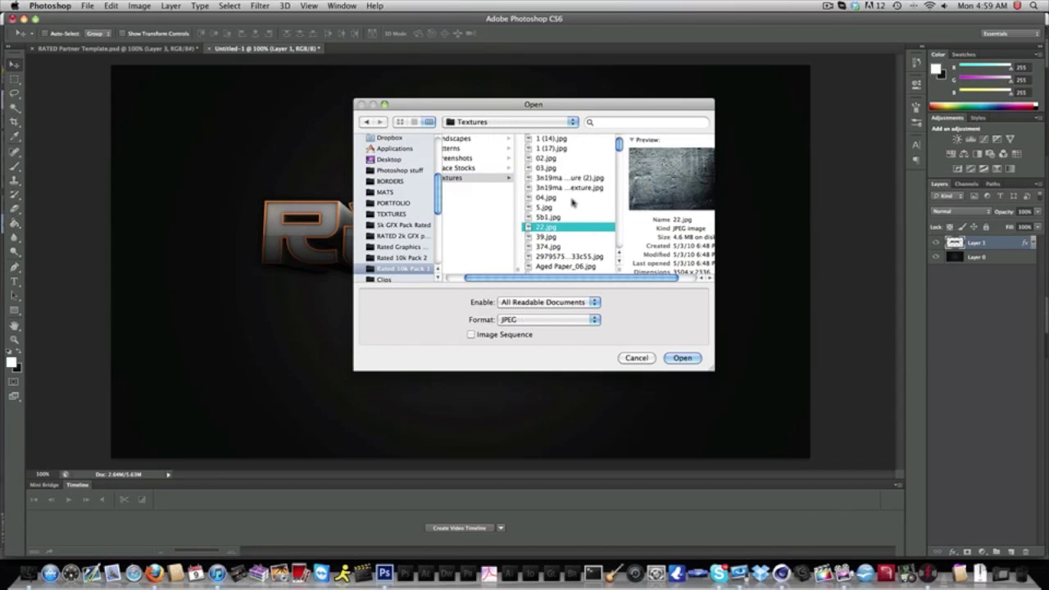
left_click(567, 197)
left_click(569, 187)
scroll(567, 193, "down", 5)
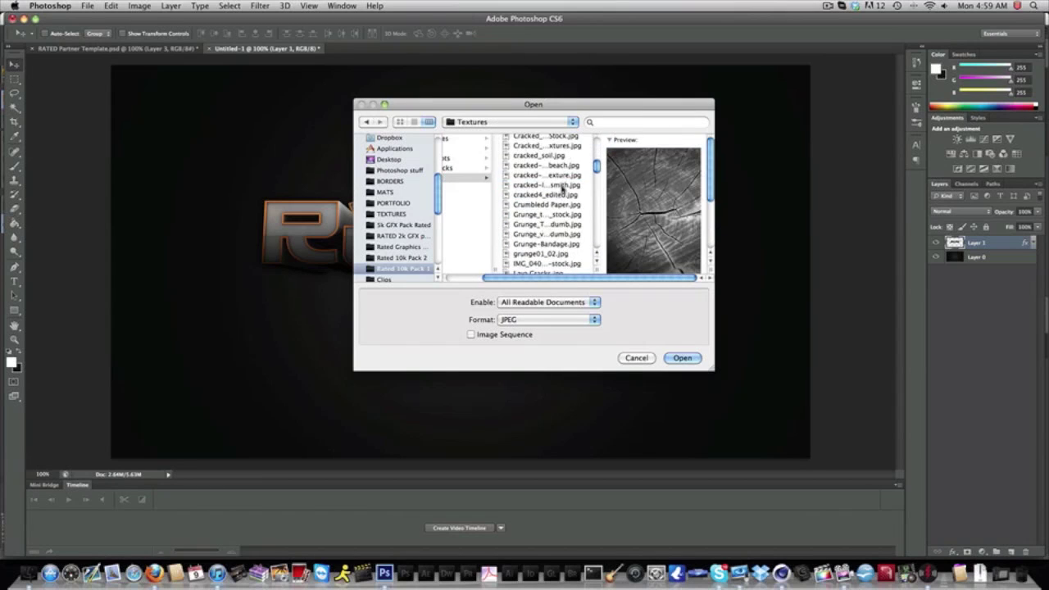
left_click(563, 190)
scroll(572, 233, "down", 5)
left_click(569, 234)
scroll(565, 213, "up", 5)
left_click(533, 167)
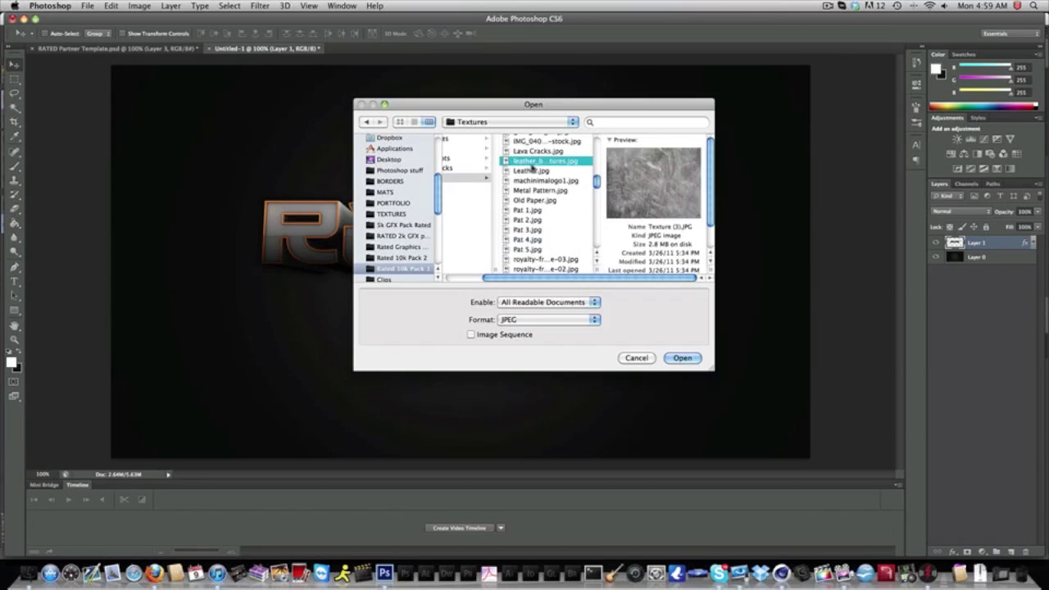
left_click(538, 180)
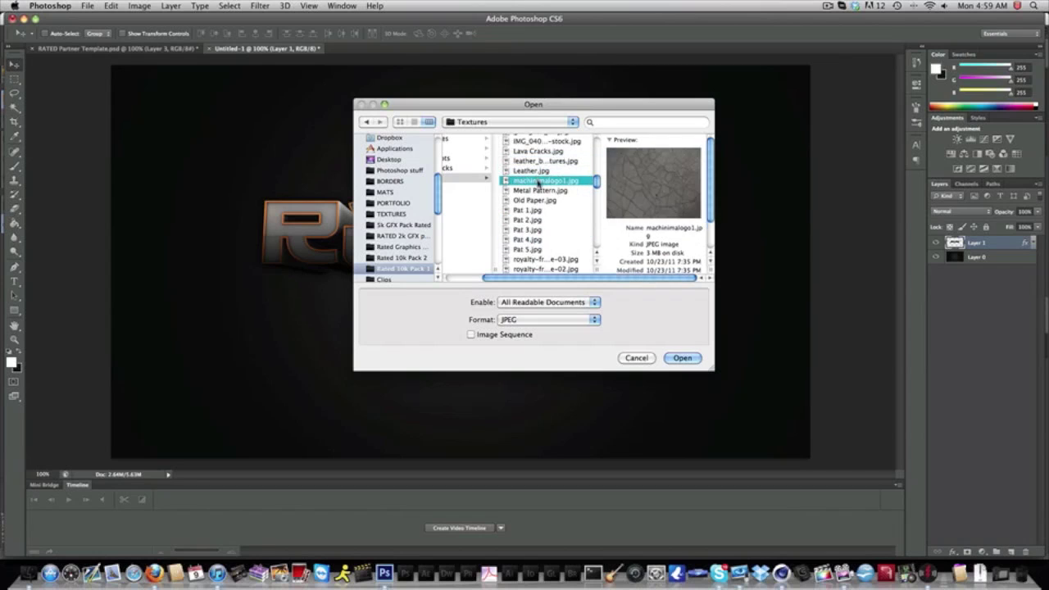
double_click(538, 181)
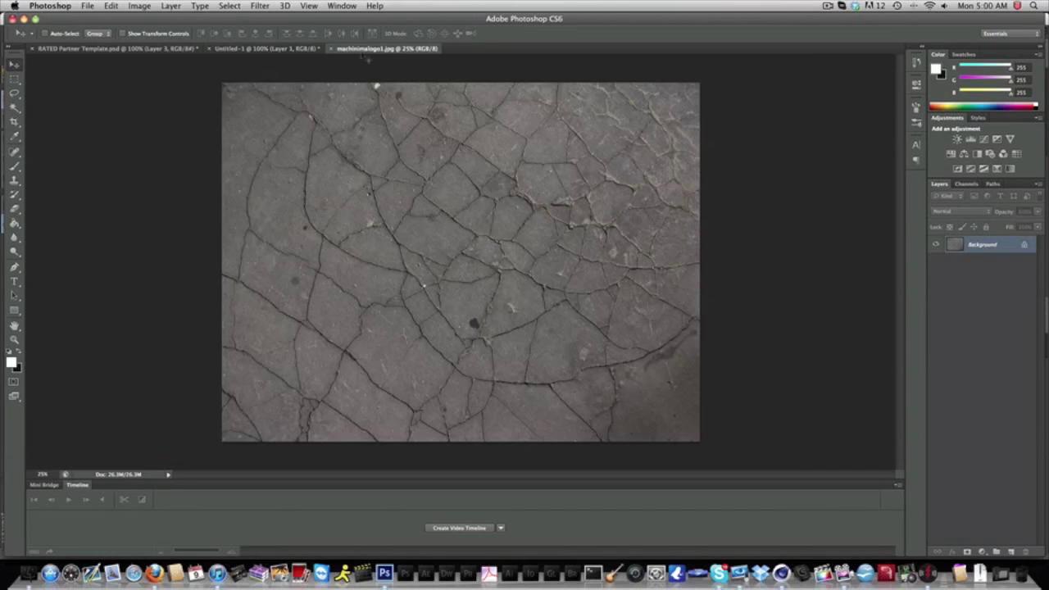
Desaturate the crack texture to grey and move it into the RATED document.
key("super+u")
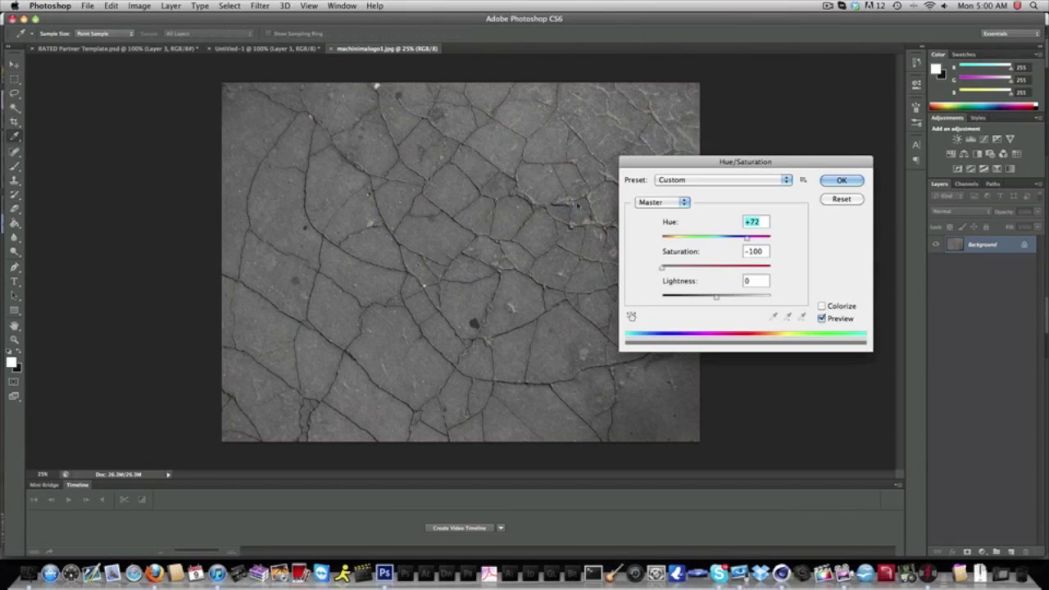
key("Return")
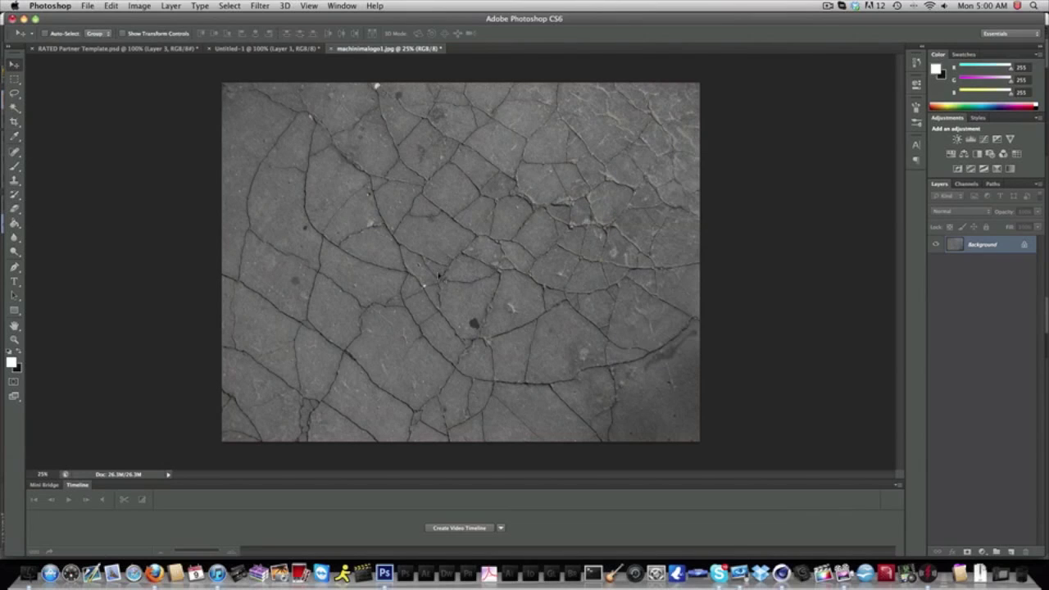
left_click_drag(439, 276, 377, 226)
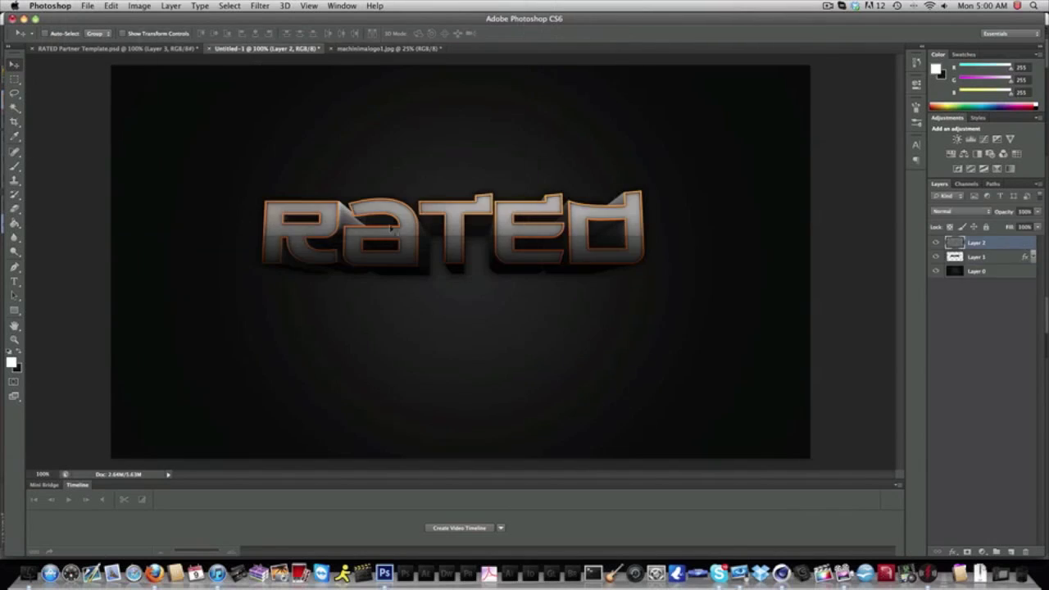
Scale the crack texture to about 54% and position it over the lettering.
key("super+t")
left_click_drag(524, 320, 374, 289)
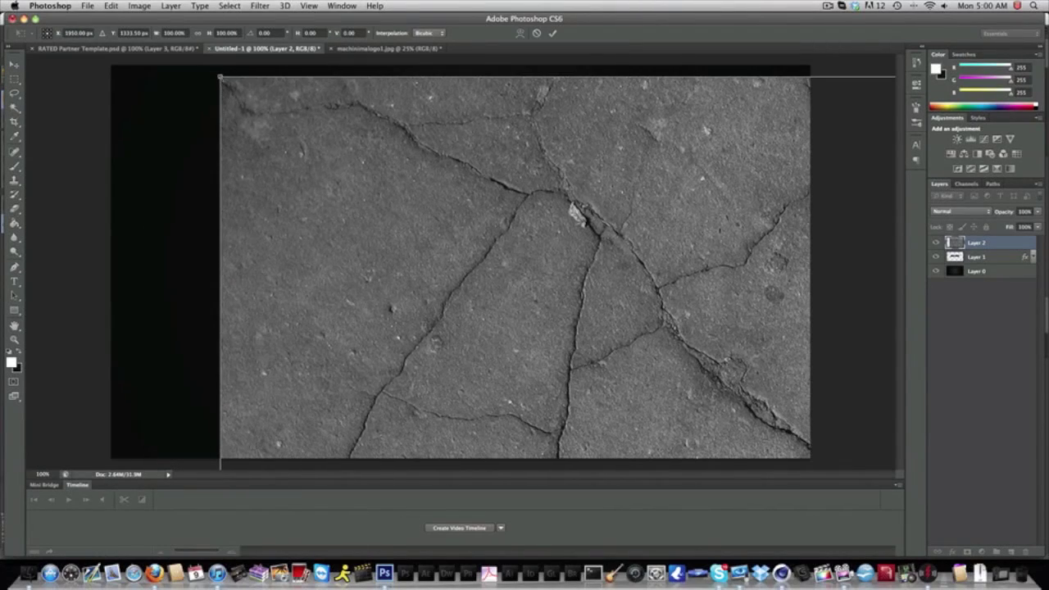
left_click_drag(220, 77, 147, 104, "shift")
left_click_drag(393, 193, 404, 177)
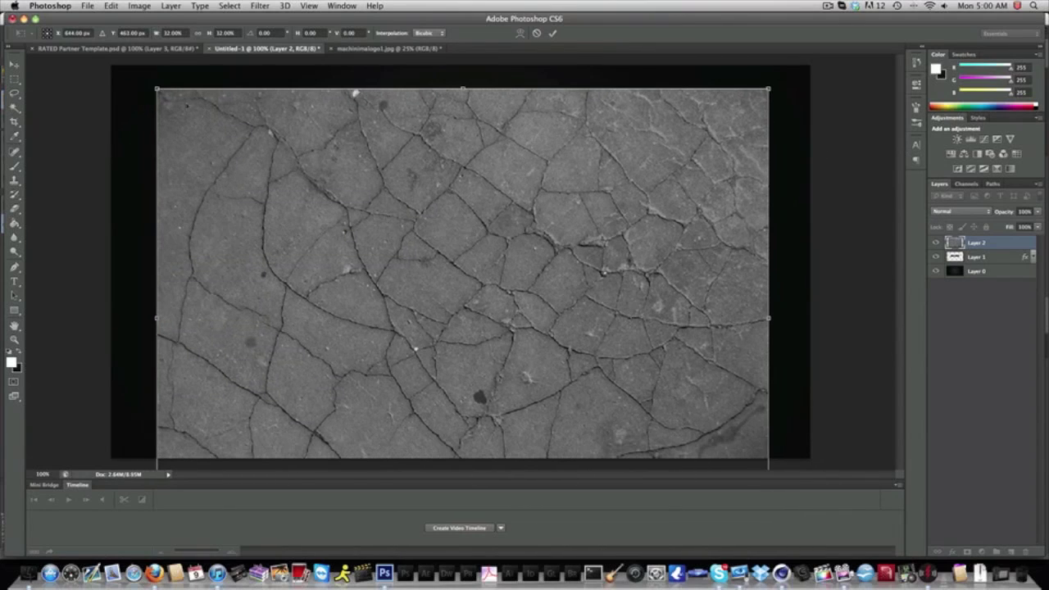
left_click_drag(155, 88, 214, 129, "shift")
left_click_drag(350, 250, 348, 215)
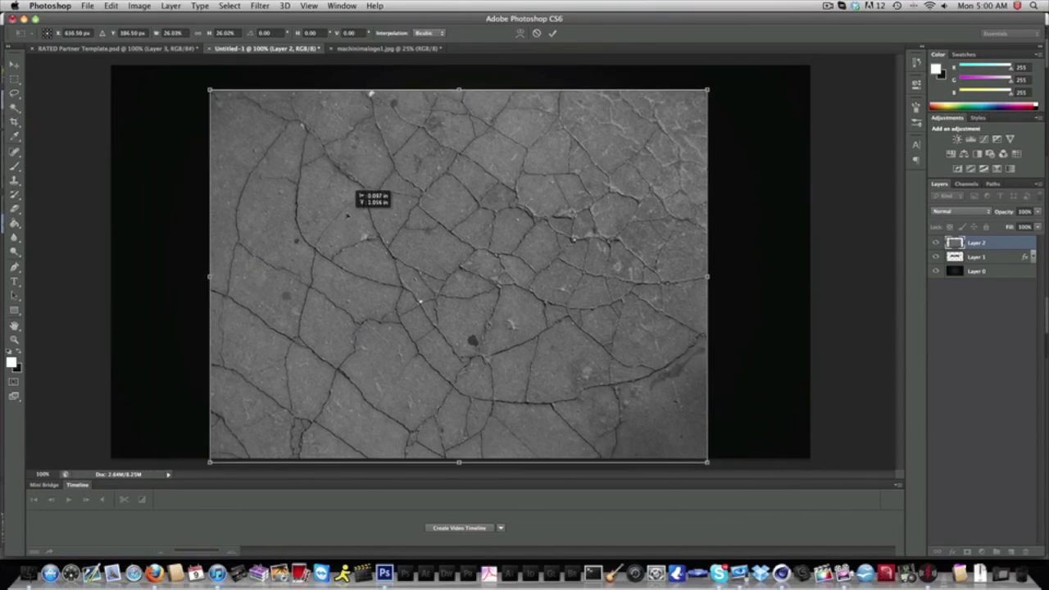
key("Return")
Clip the crack texture to RATED, set it to Overlay at low opacity, and merge it down.
left_click(970, 249, "alt")
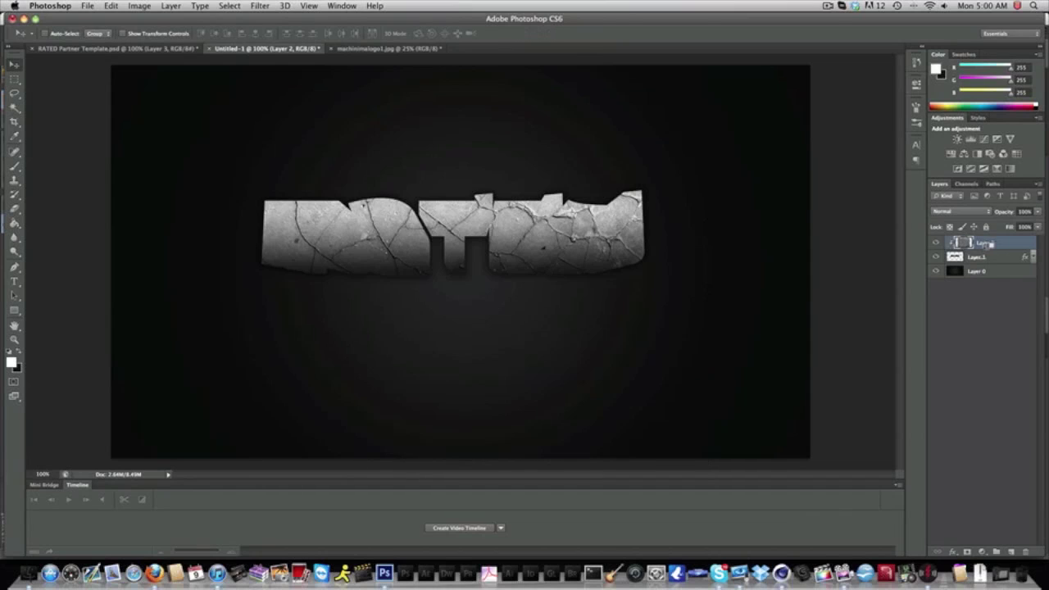
left_click(963, 211)
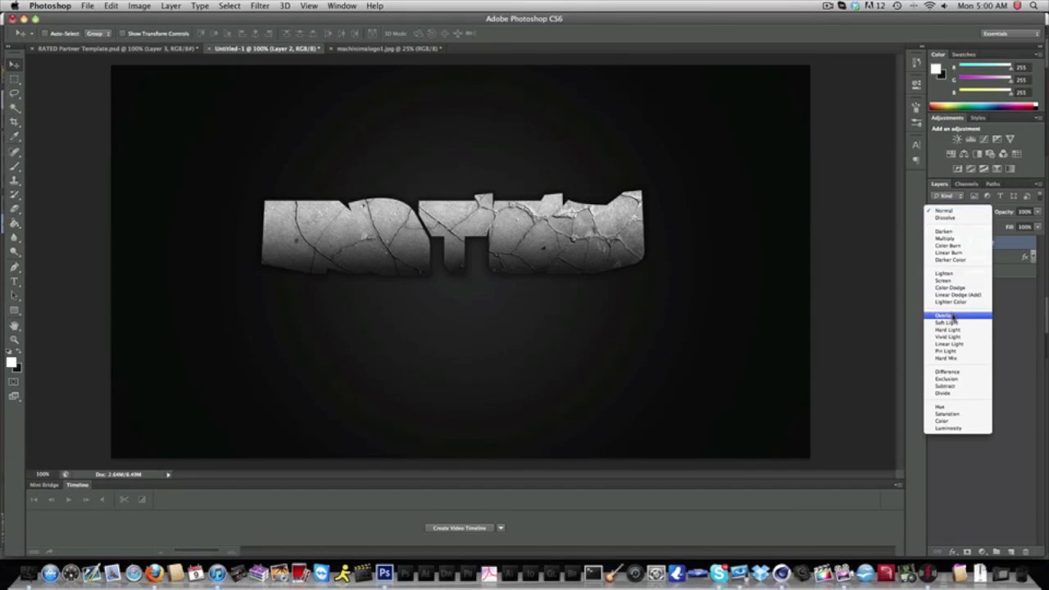
left_click(959, 317)
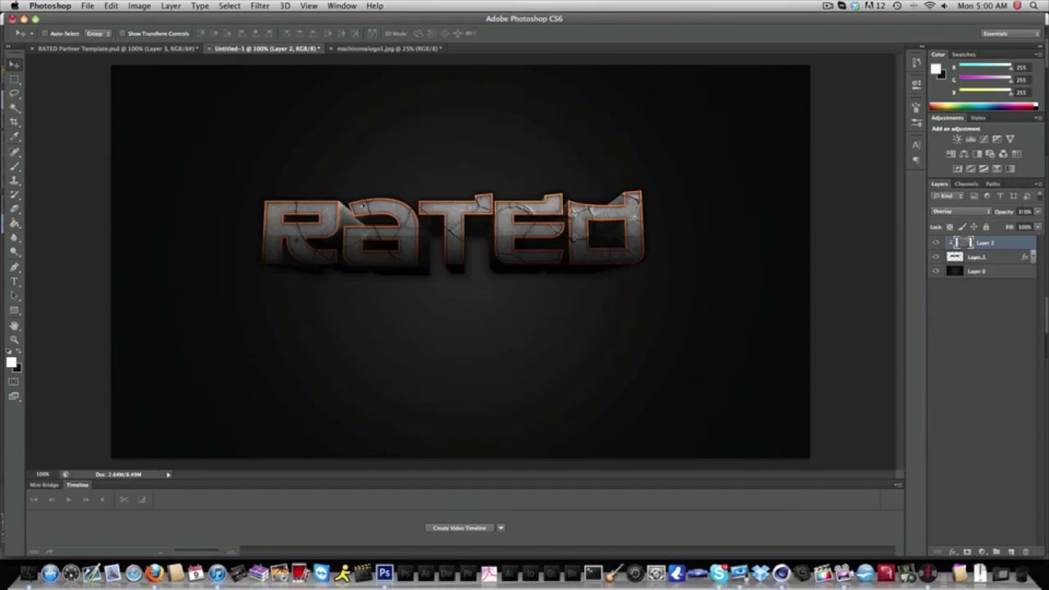
key("5")
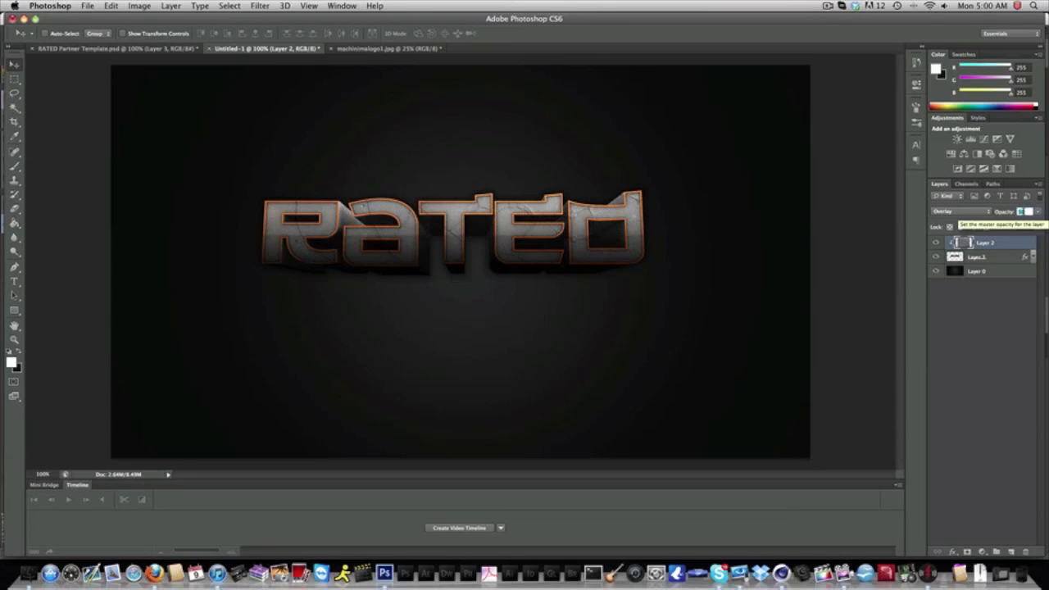
right_click(1022, 253)
left_click(937, 410)
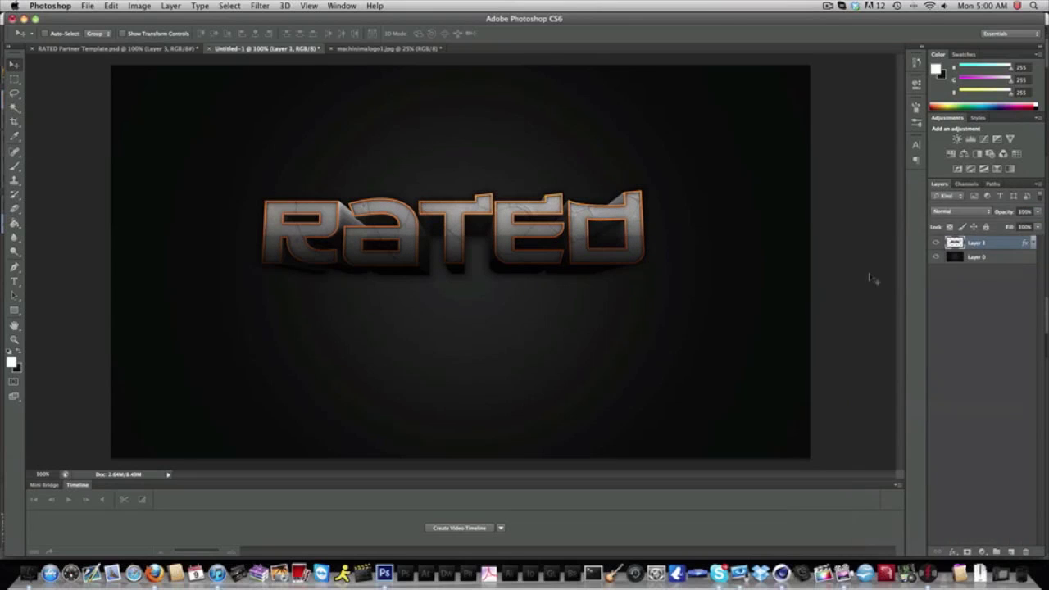
Duplicate Layer 1, place the copy beneath it, and rasterize its layer style.
right_click(961, 251)
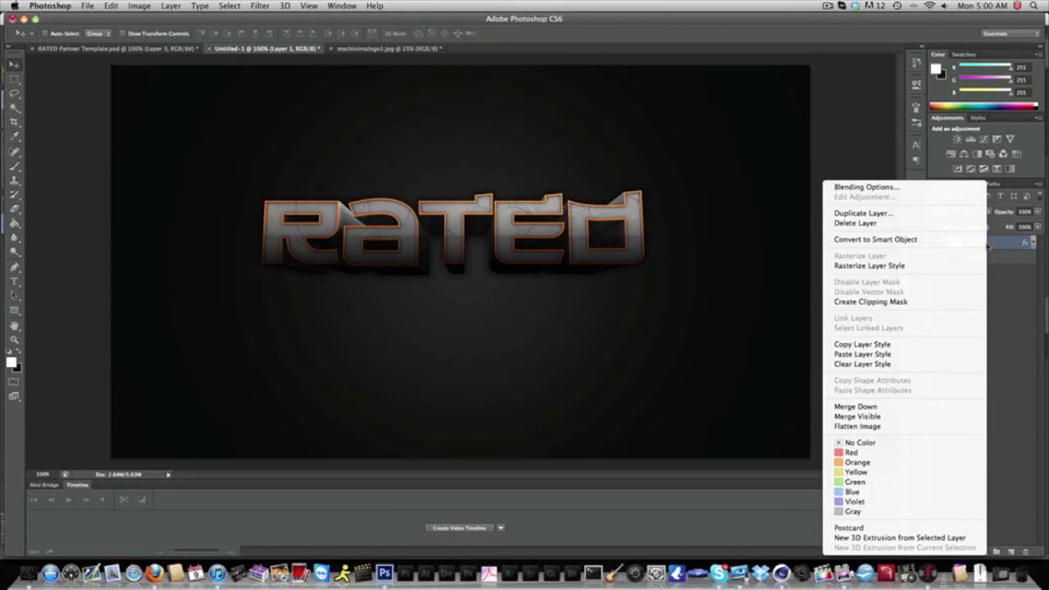
left_click(906, 212)
key("Return")
left_click_drag(953, 246, 982, 264)
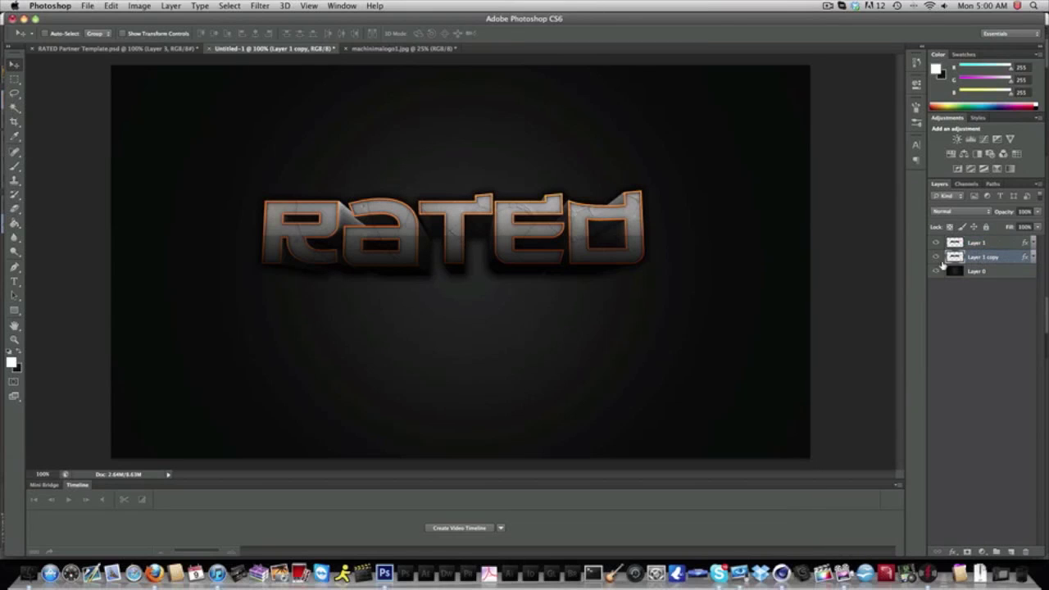
right_click(994, 263)
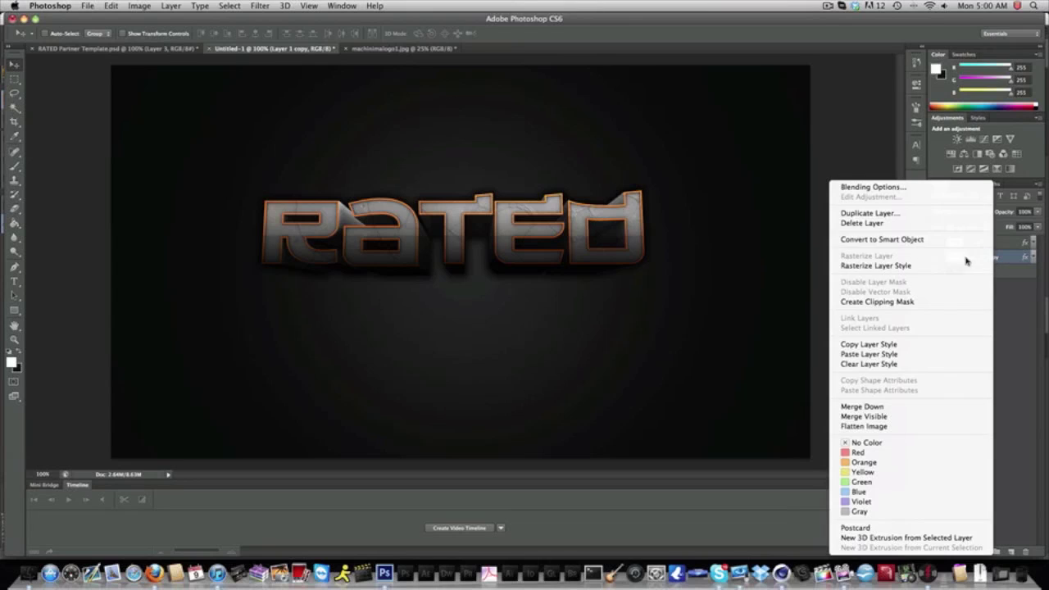
left_click(912, 267)
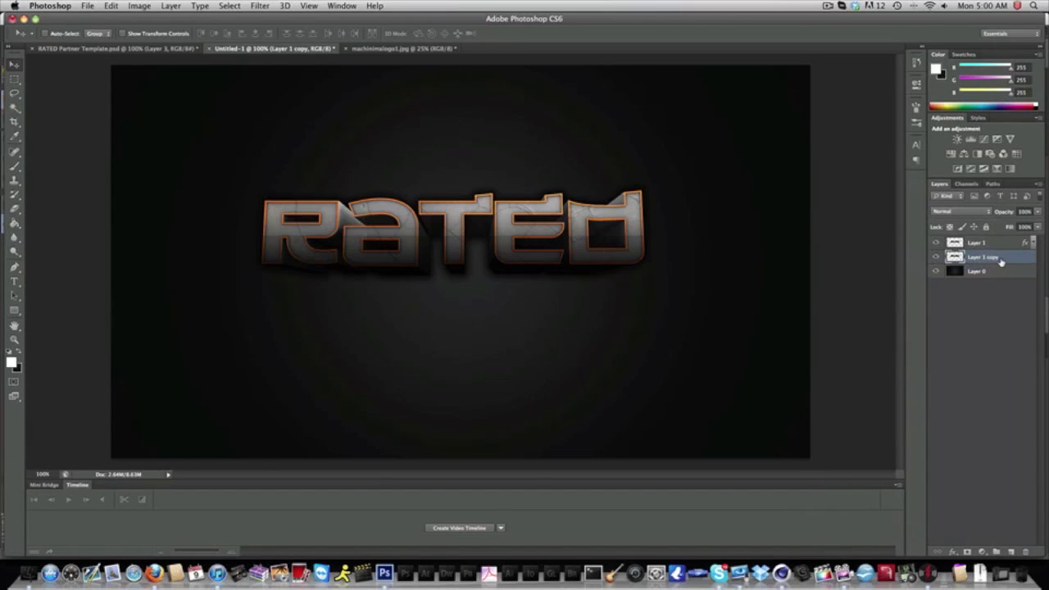
Enlarge Layer 1 copy to about 136% and shift it upward behind the text.
key("super+t")
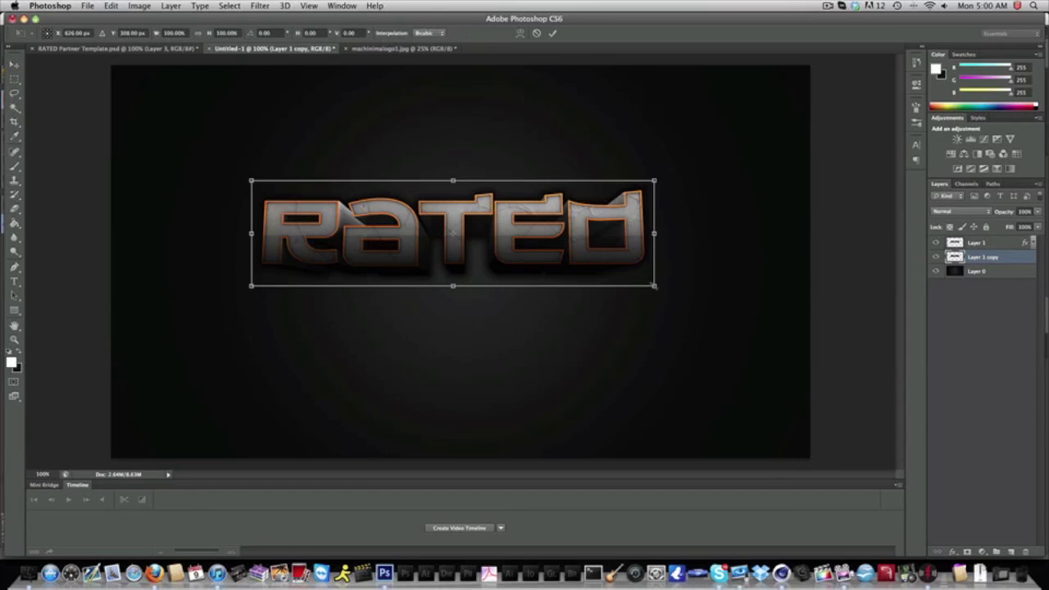
left_click_drag(654, 286, 721, 321, "alt")
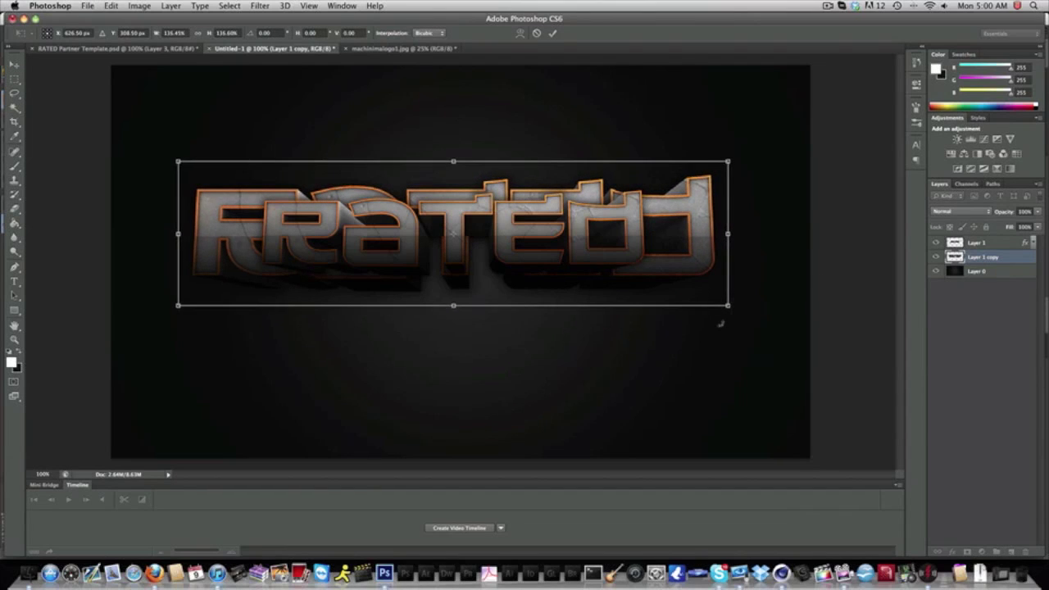
key("Return")
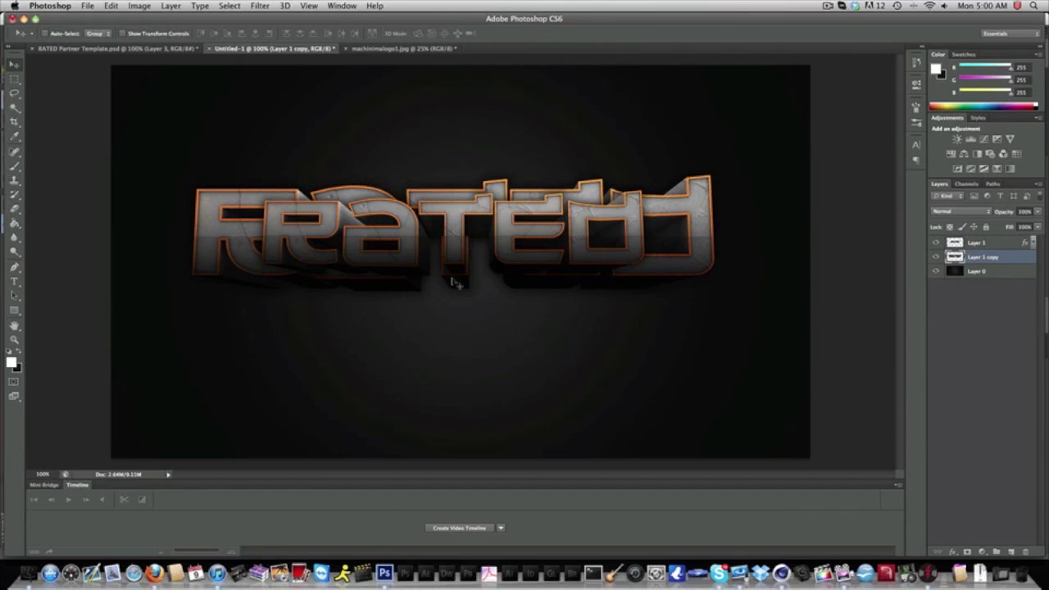
left_click_drag(450, 276, 462, 265)
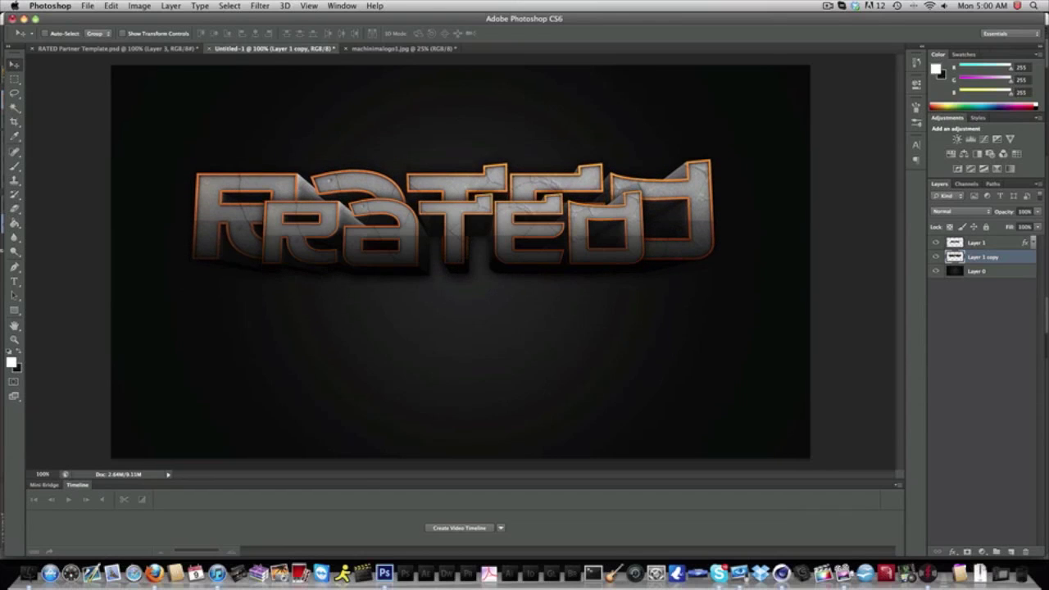
left_click(14, 208)
Erase the lower right of the enlarged D and the leftover ghost R on Layer 1 copy.
mouse_move(103, 249)
left_mouse_down()
mouse_move(773, 317)
mouse_move(222, 269)
left_mouse_up()
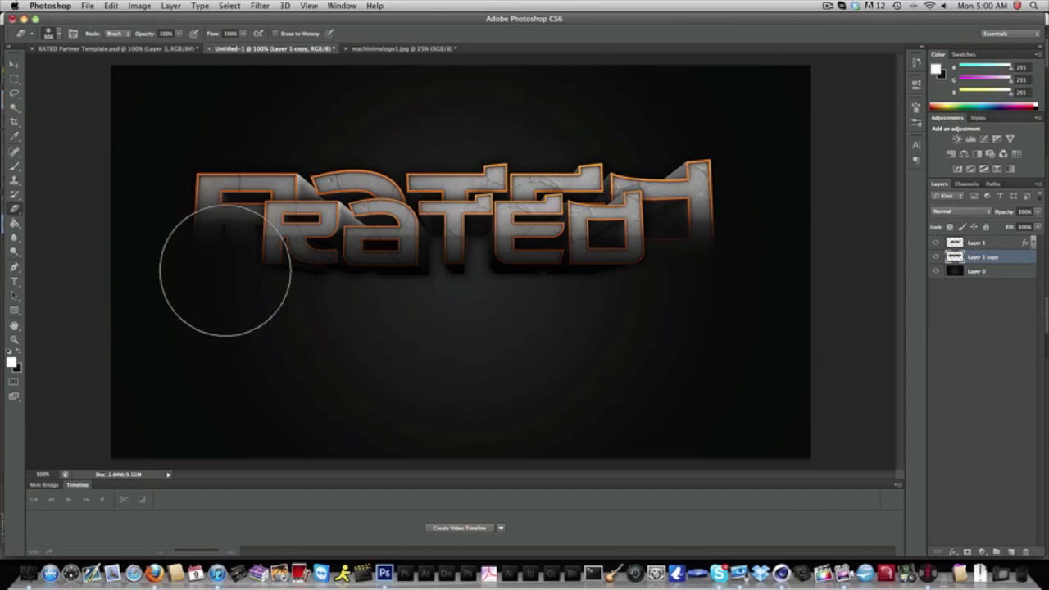
key("ctrl+z")
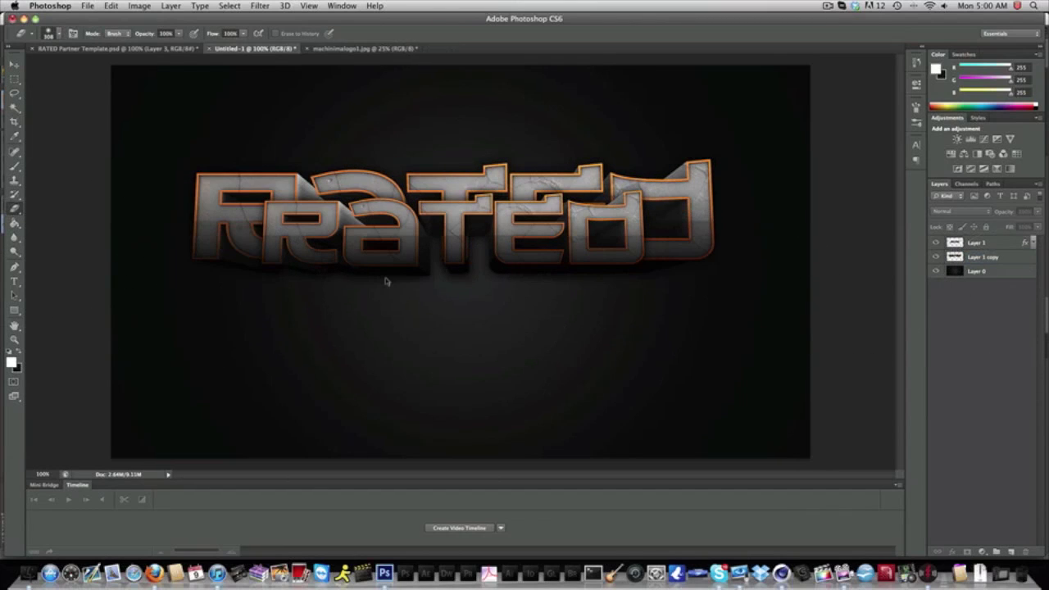
left_click(975, 244)
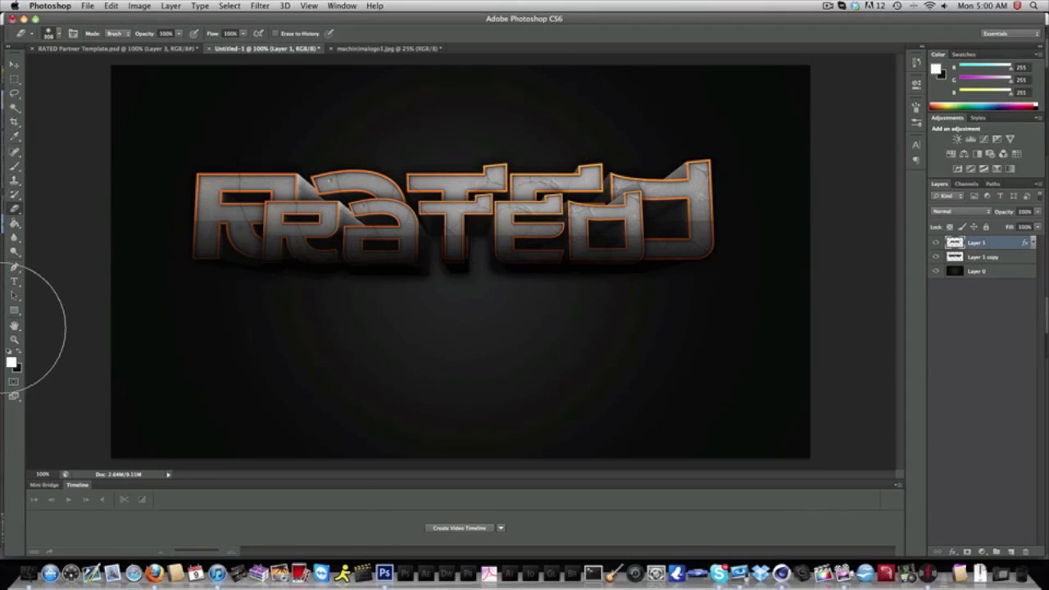
key("alt+bracketleft")
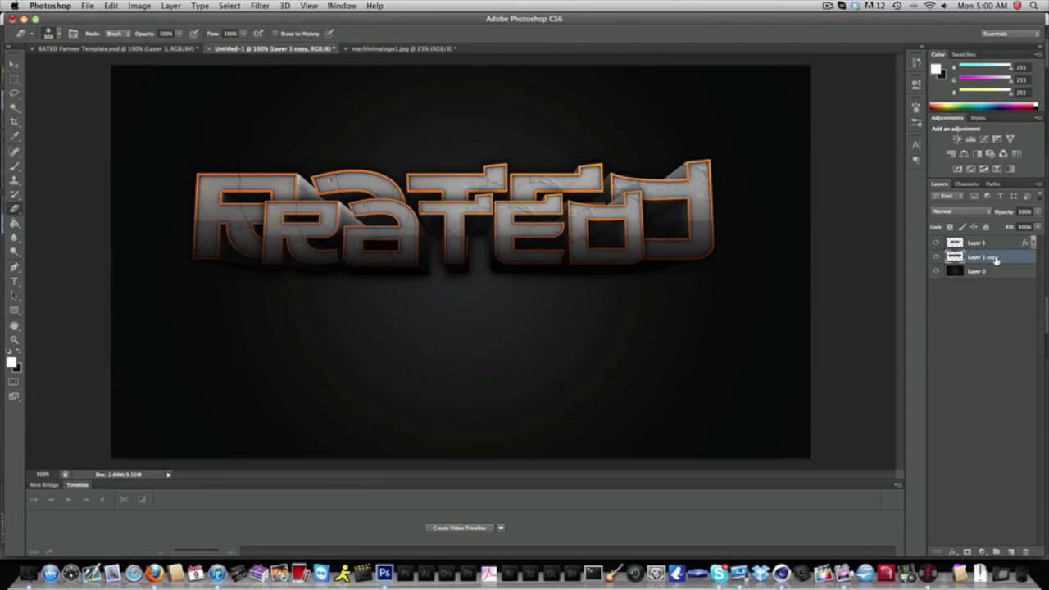
left_click_drag(741, 238, 701, 205)
mouse_move(69, 308)
left_mouse_down()
mouse_move(247, 305)
mouse_move(152, 304)
left_mouse_up()
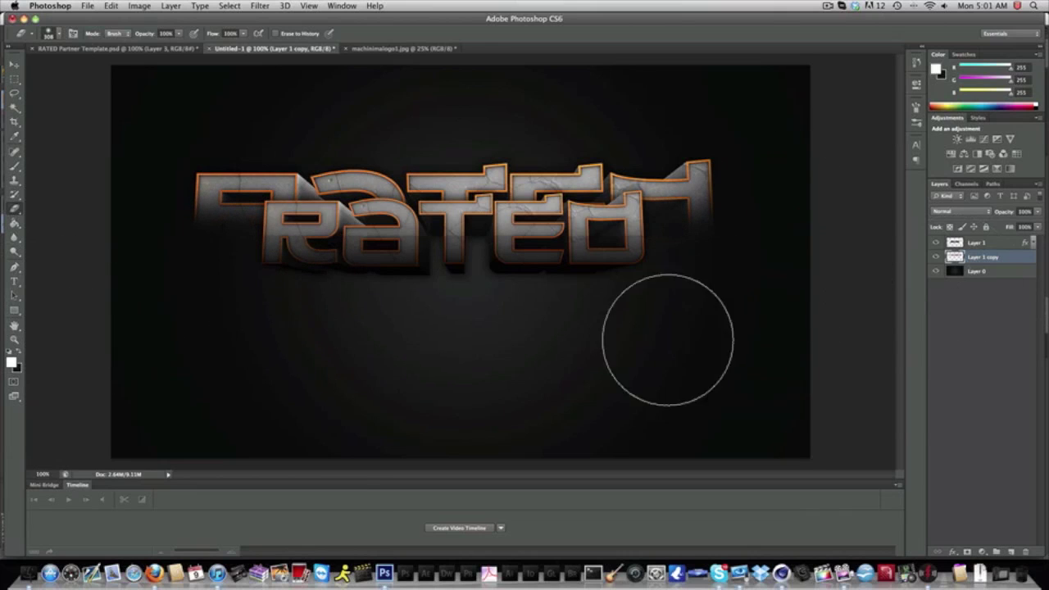
Blend Layer 1 copy as Color Dodge at 15% opacity and nudge it into place.
left_click(974, 211)
left_click(964, 292)
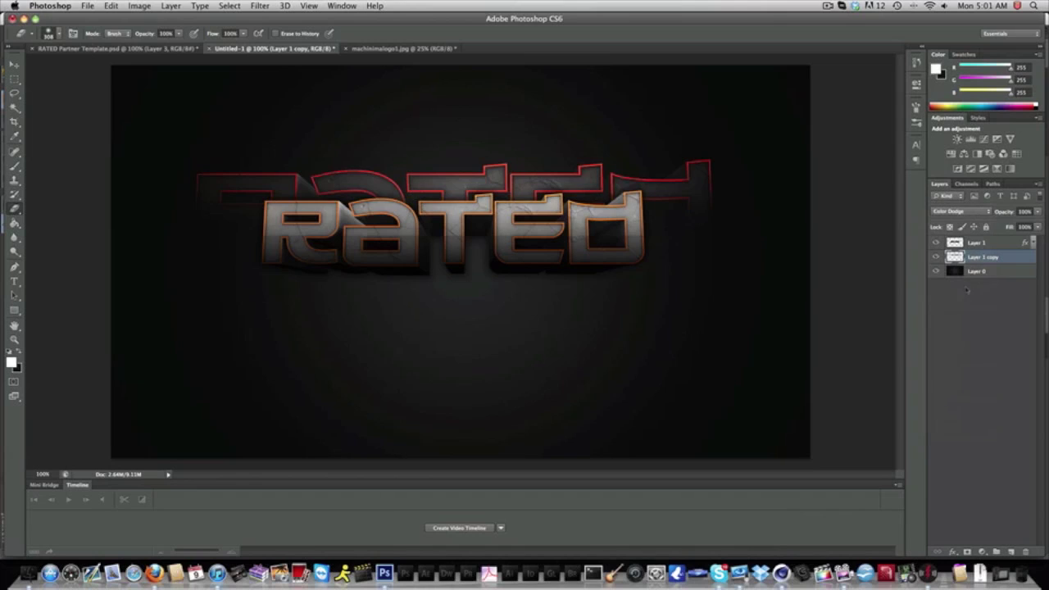
left_click(1025, 212)
type("15")
key("Return")
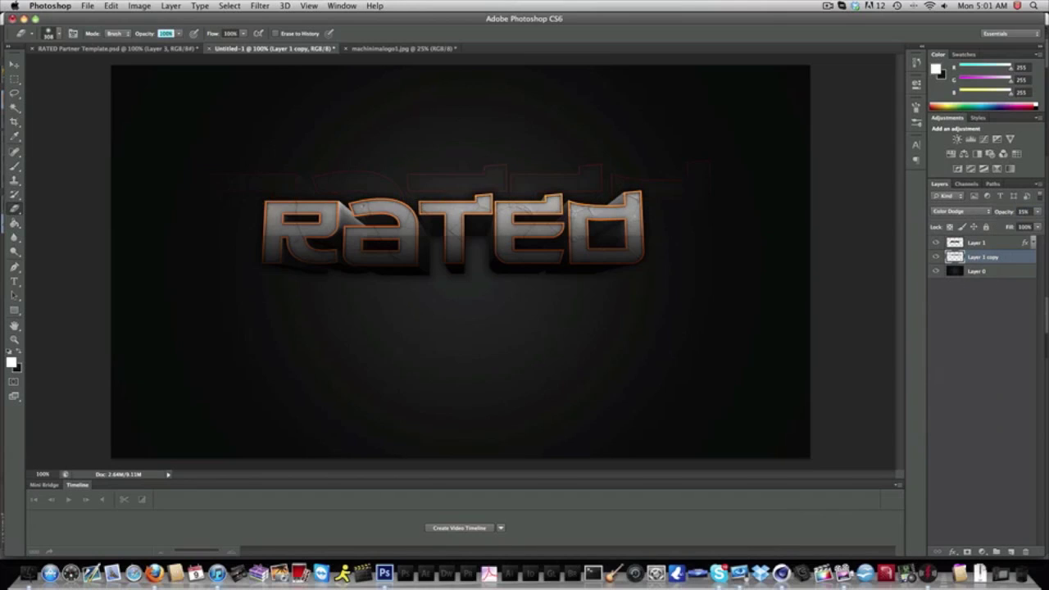
left_click(14, 64)
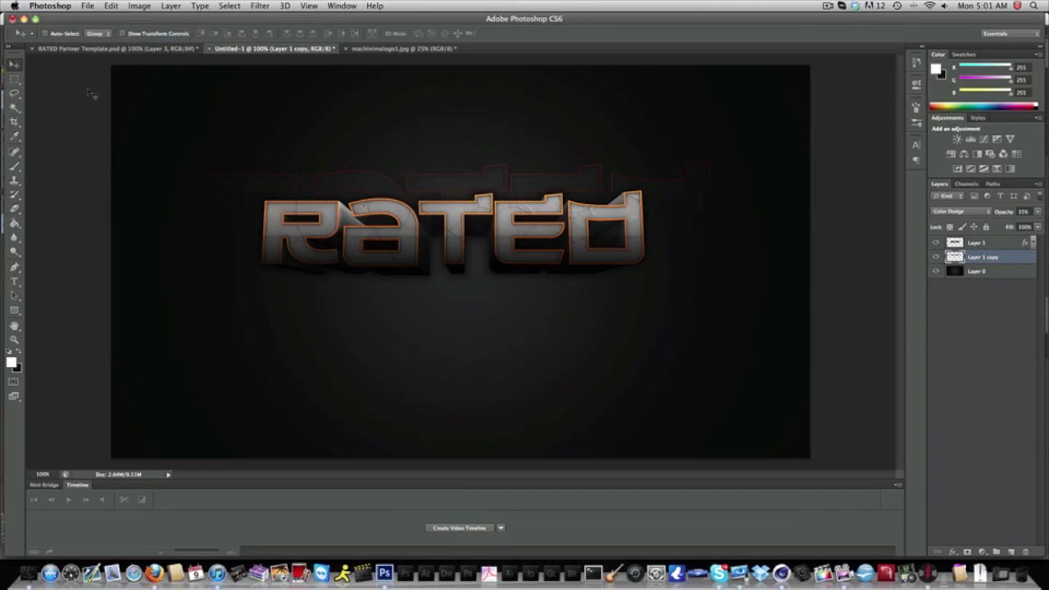
left_click_drag(462, 153, 469, 161)
Close the cracked texture image without saving and select Layer 1.
left_click(348, 49)
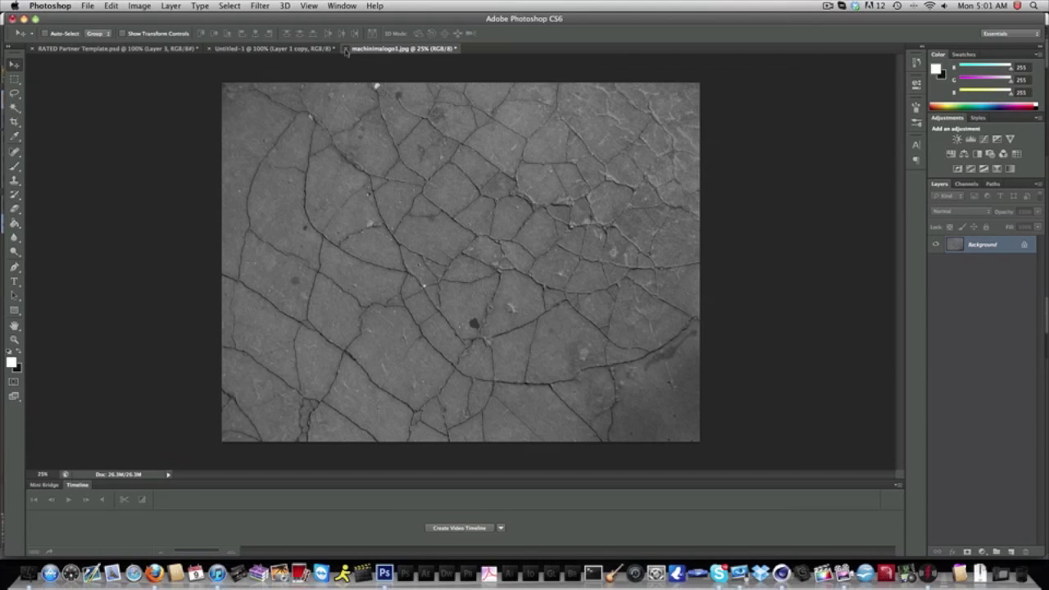
key("super+w")
left_click(486, 208)
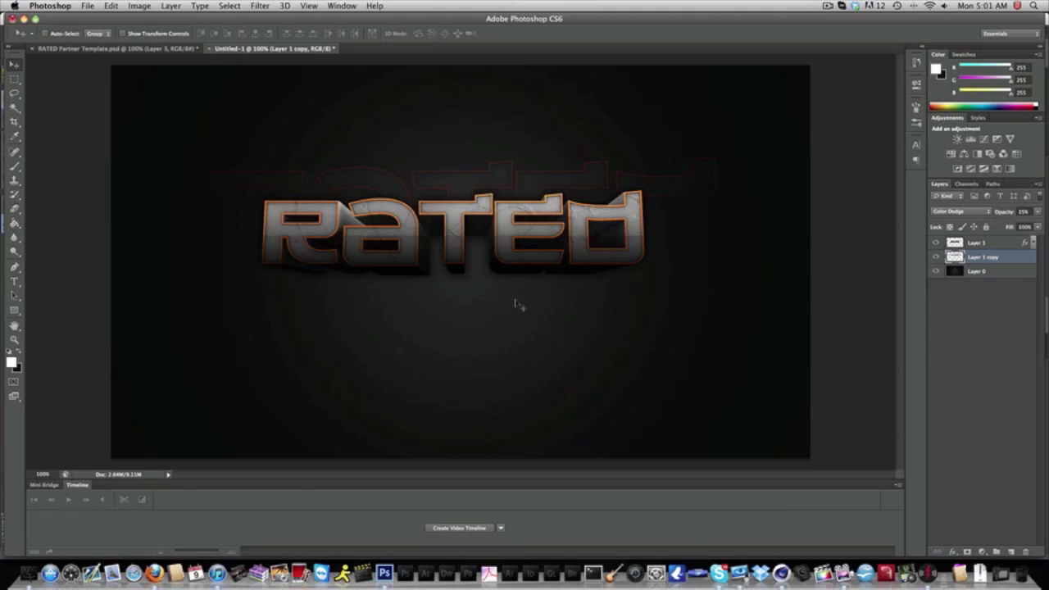
left_click(1002, 243)
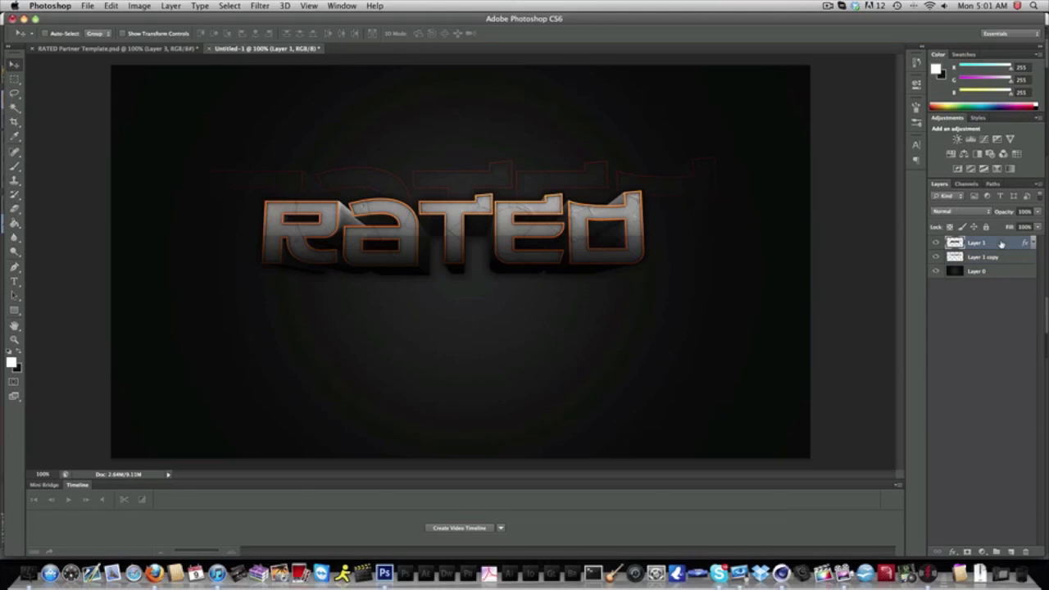
Open blue.flare.png from the Rated 10k Pack 1 Screenshots folder.
left_click(88, 5)
left_click(90, 28)
scroll(400, 233, "down", 5)
left_click(402, 227)
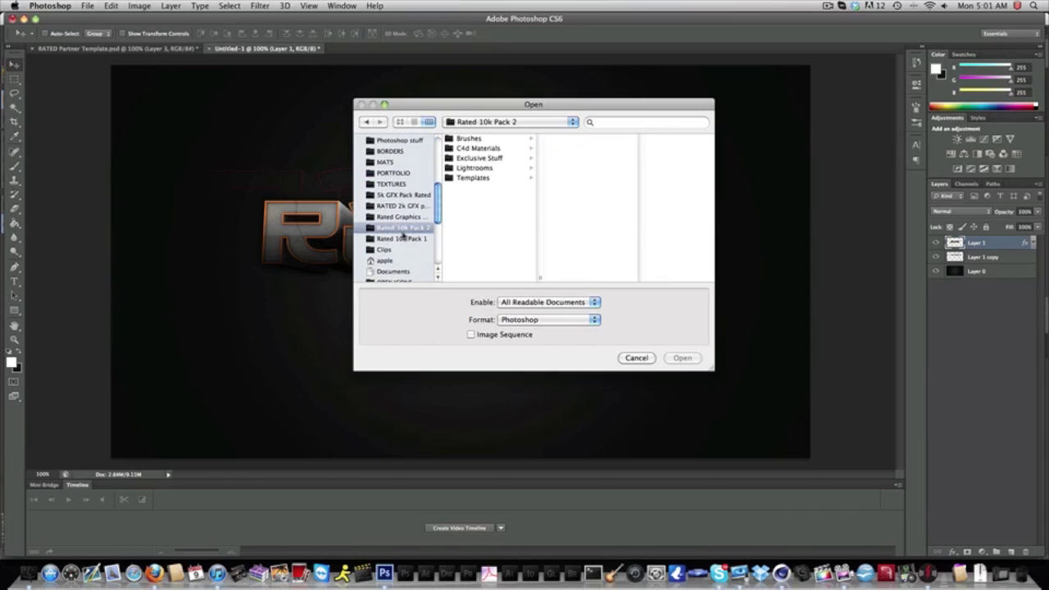
left_click(404, 238)
left_click(489, 157)
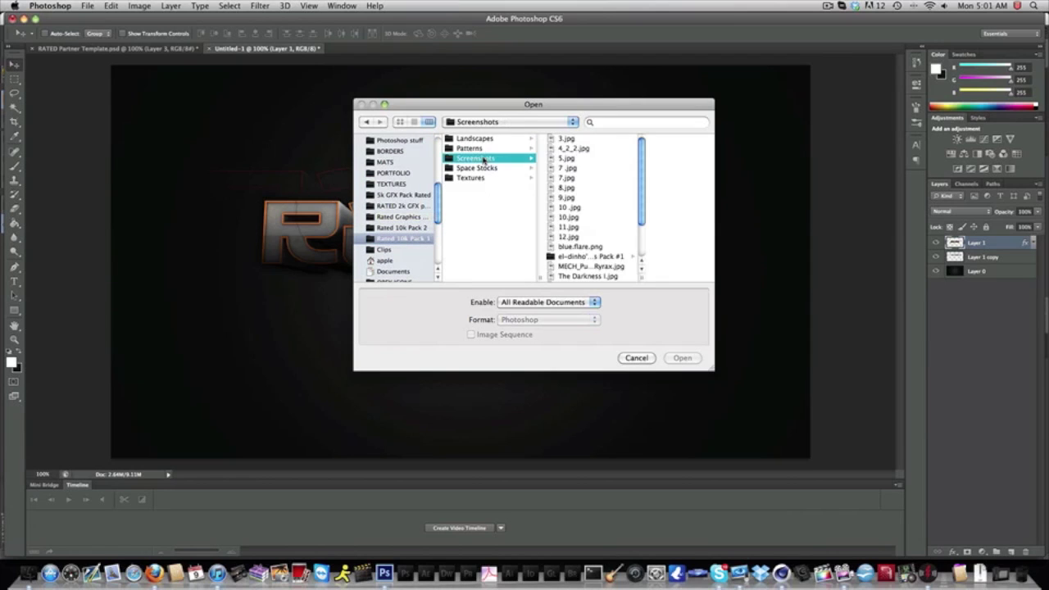
left_click(582, 246)
double_click(582, 246)
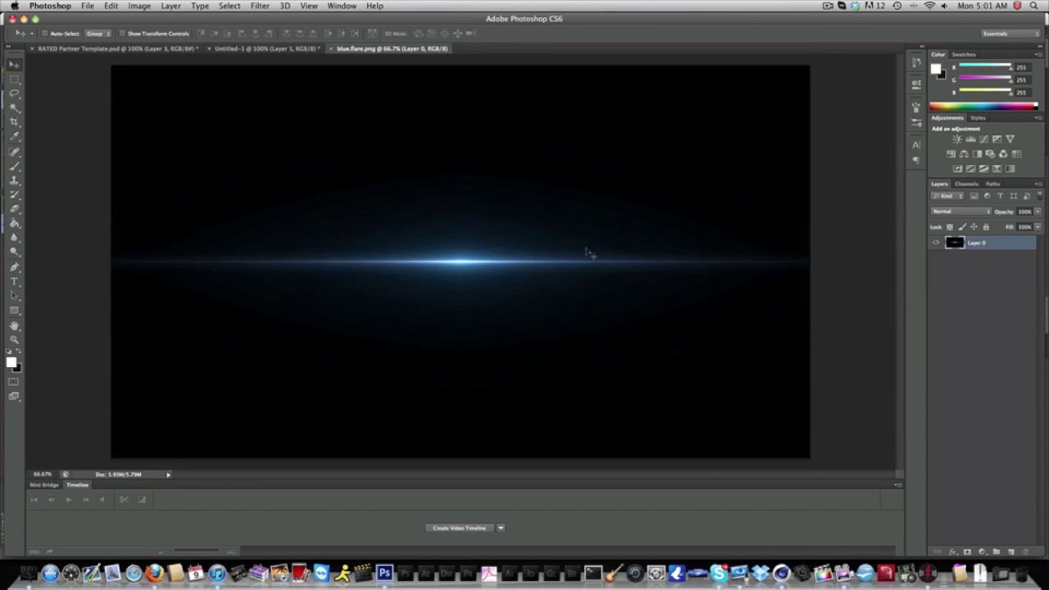
Colorize the flare orange with Hue/Saturation at saturation 10, then drag it into Untitled-1.
key("ctrl+u")
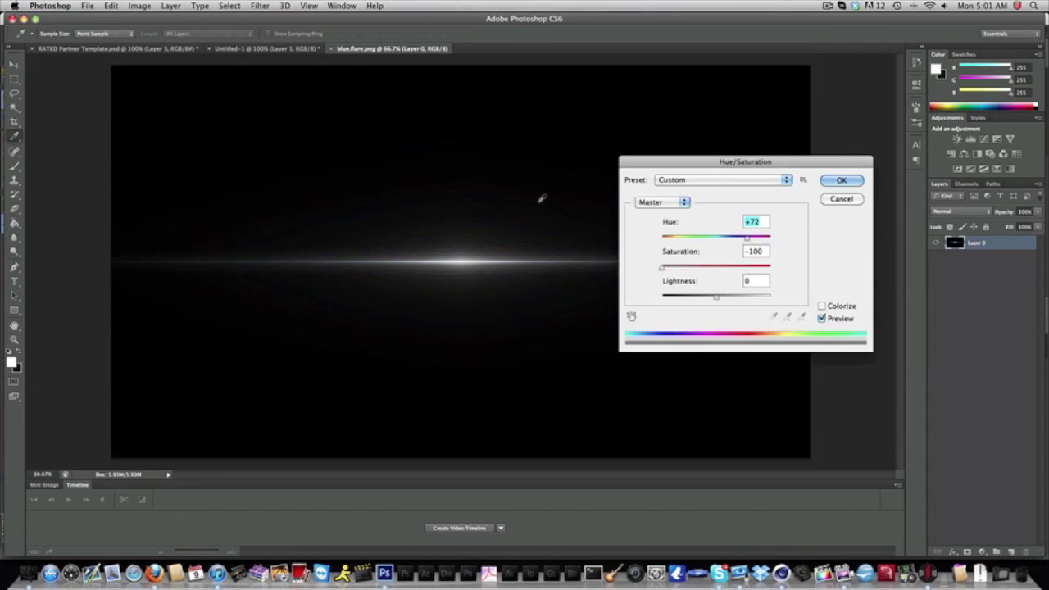
double_click(761, 252)
type("0")
left_click_drag(747, 238, 670, 239)
left_click(822, 306)
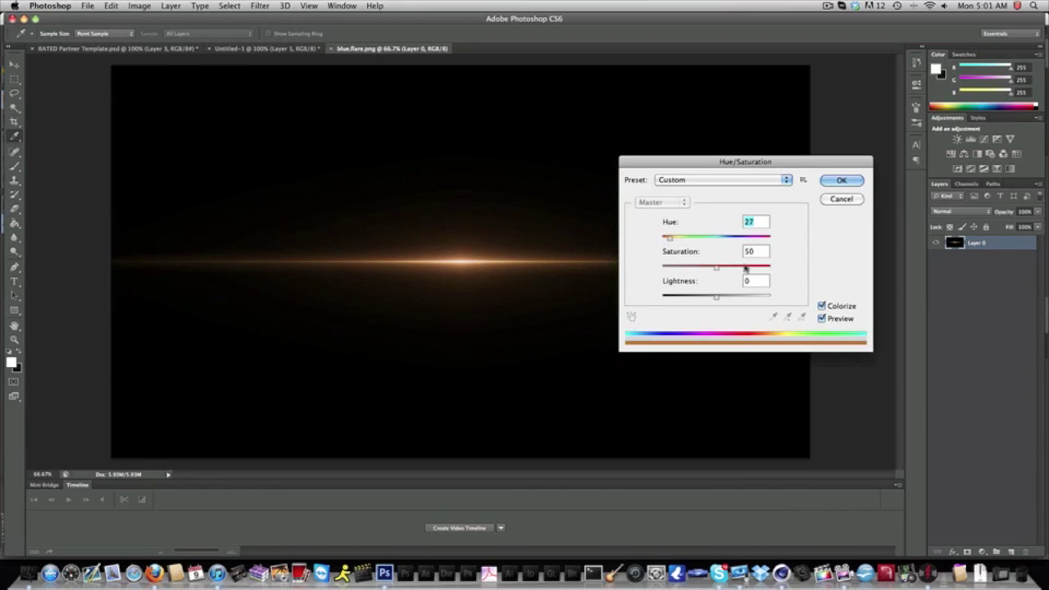
double_click(765, 254)
type("10")
key("Return")
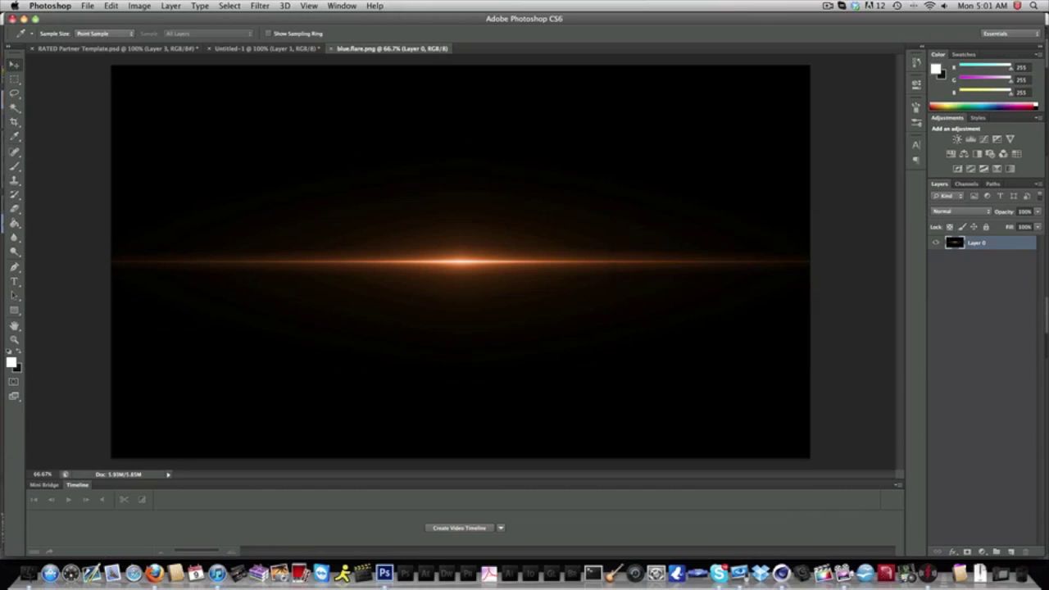
left_click_drag(519, 181, 595, 268)
Scale the flare layer to about 34% and place it over the RATED text.
key("super+t")
left_click_drag(291, 188, 563, 301)
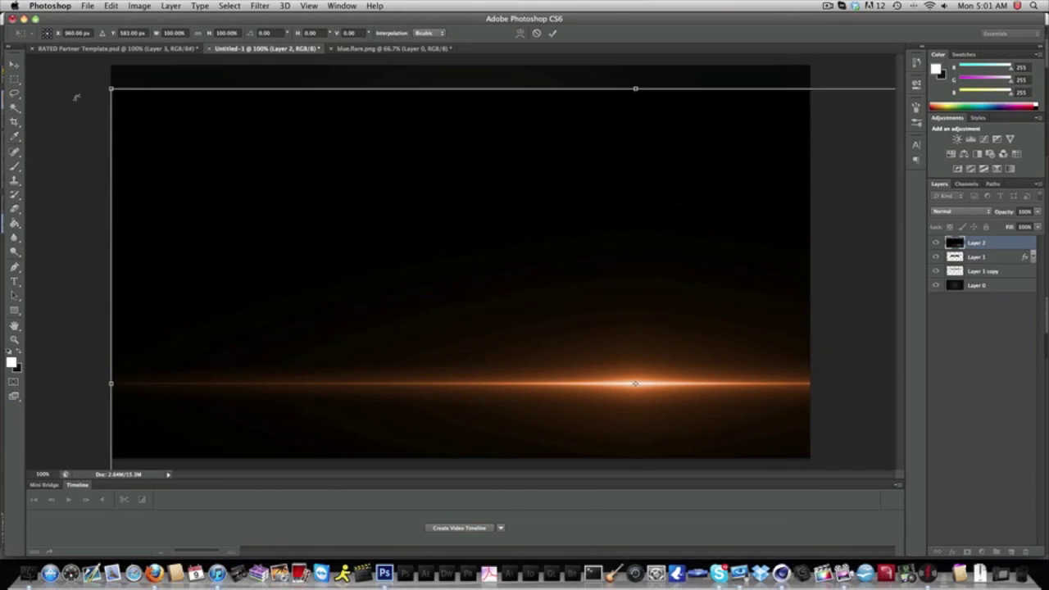
left_click_drag(113, 91, 456, 282, "alt+shift")
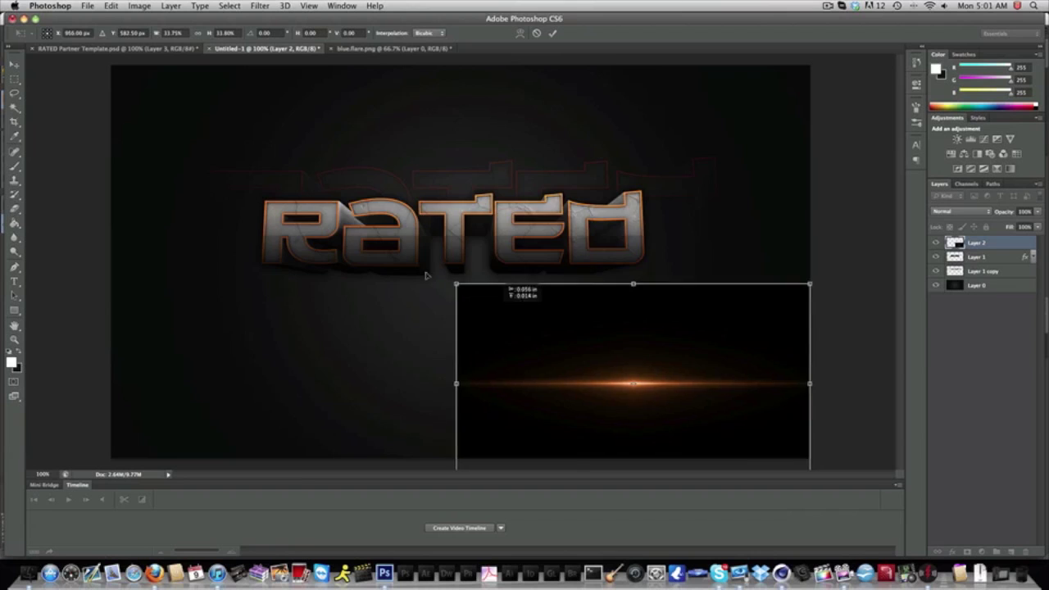
left_click_drag(500, 316, 361, 207)
key("Return")
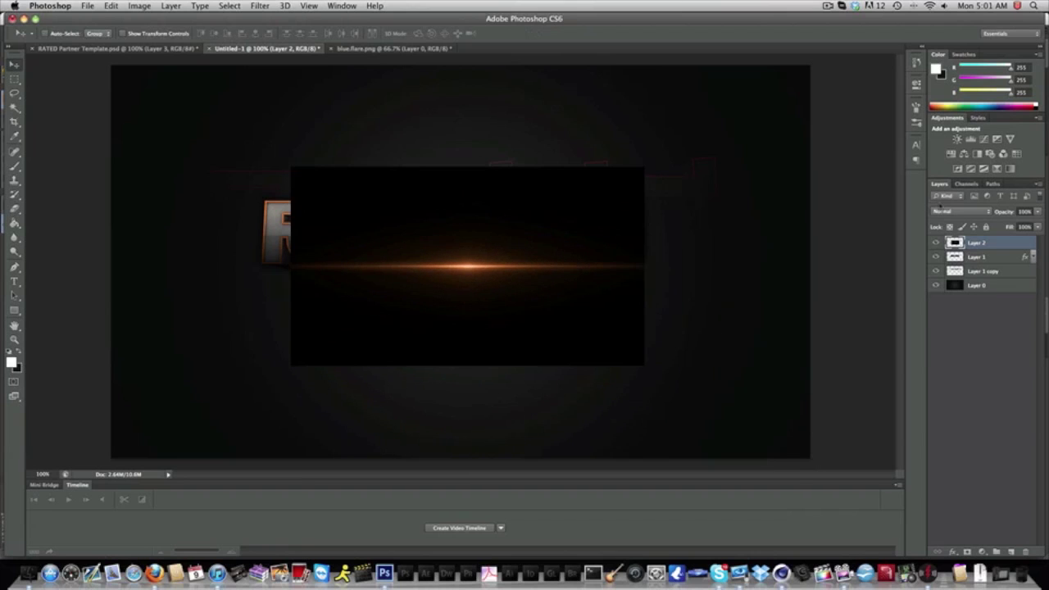
Blend the flare as Linear Dodge (Add) and settle its glow atop the RATED letters.
left_click(951, 211)
left_click(955, 296)
mouse_move(594, 288)
left_mouse_down()
mouse_move(583, 288)
mouse_move(592, 210)
mouse_move(585, 221)
left_mouse_up()
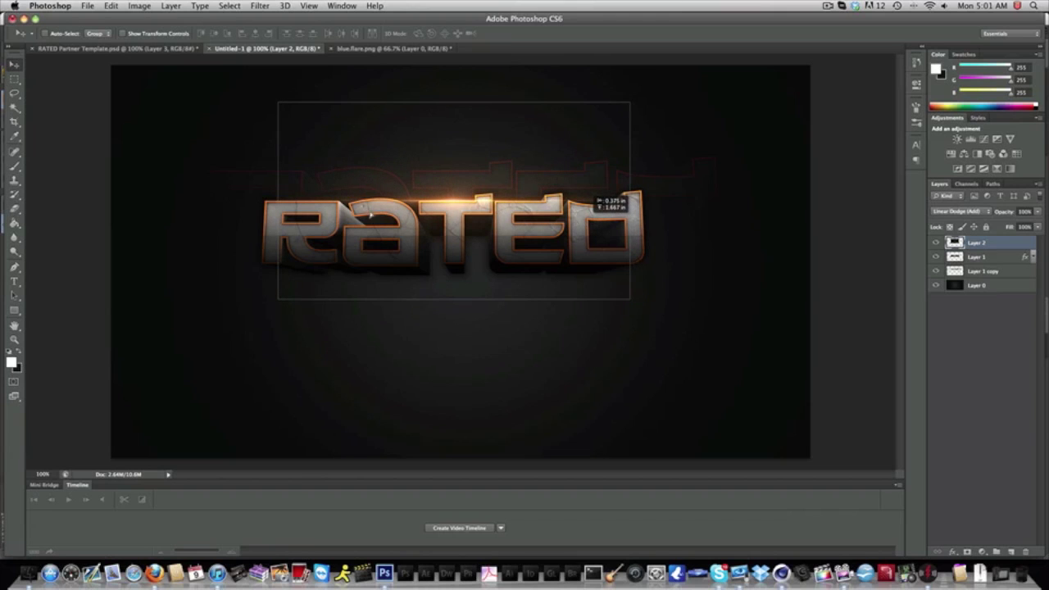
left_click_drag(371, 215, 373, 214)
key("e")
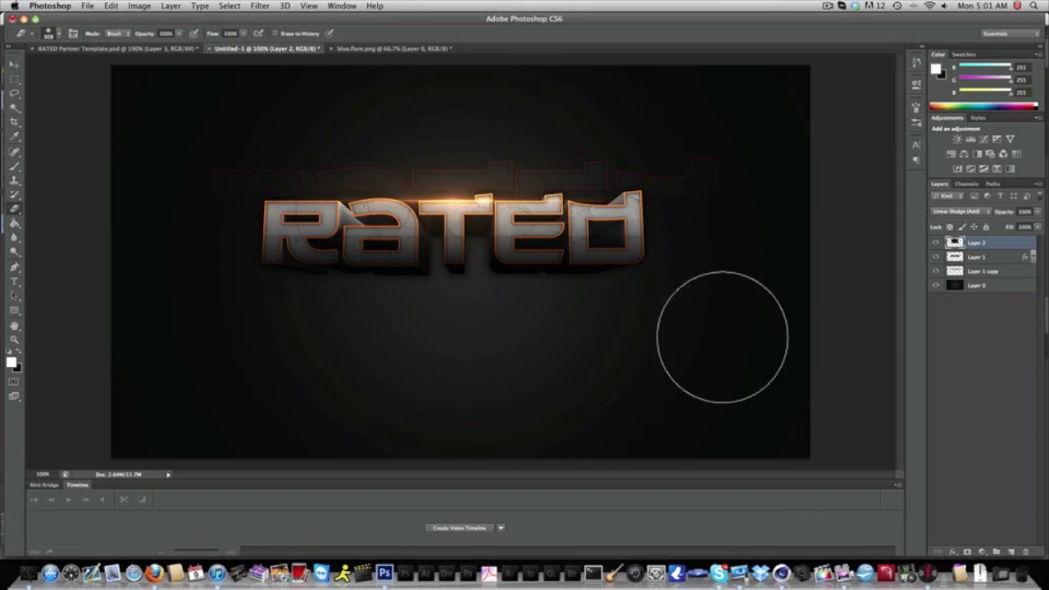
left_click(13, 64)
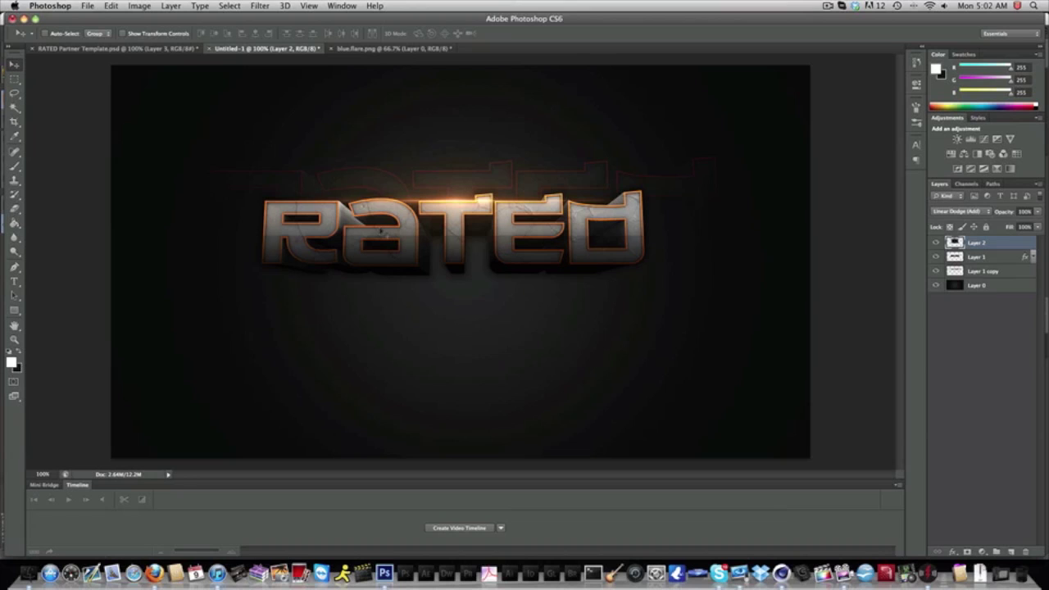
Close blue.flare.png without saving.
left_click(340, 48)
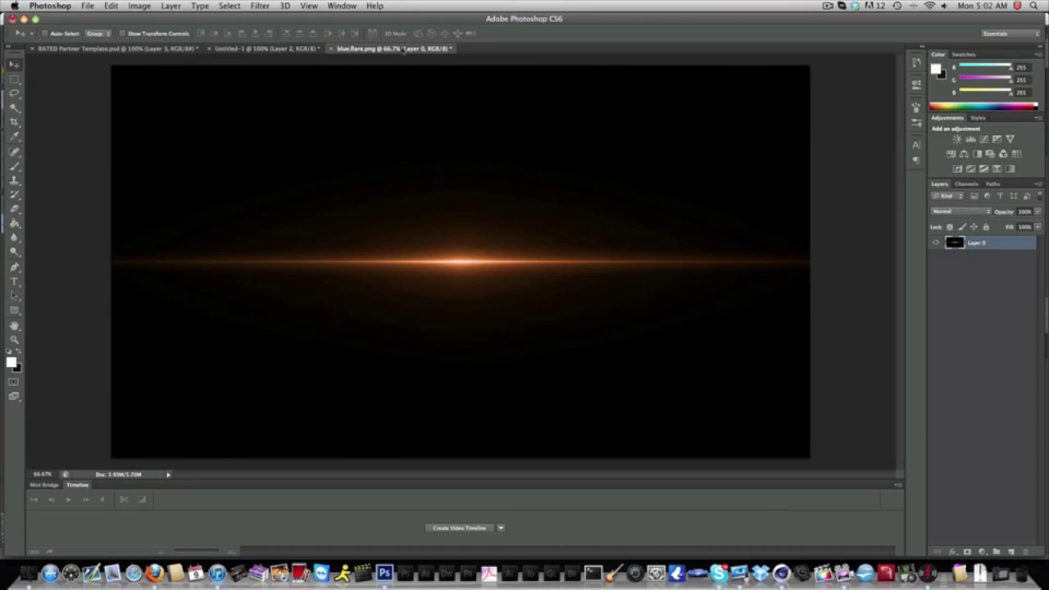
left_click(332, 49)
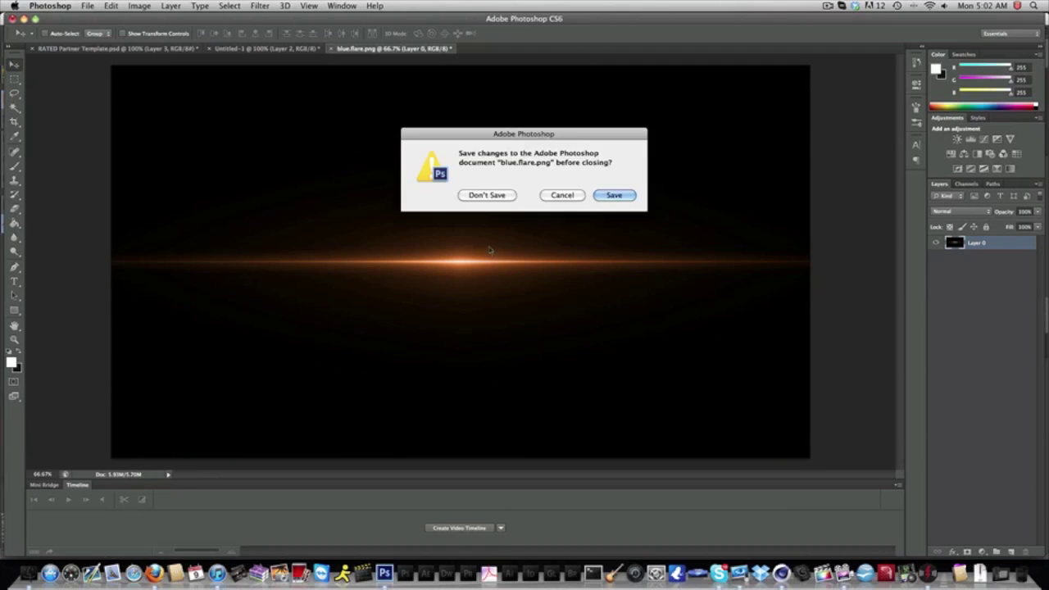
left_click(486, 200)
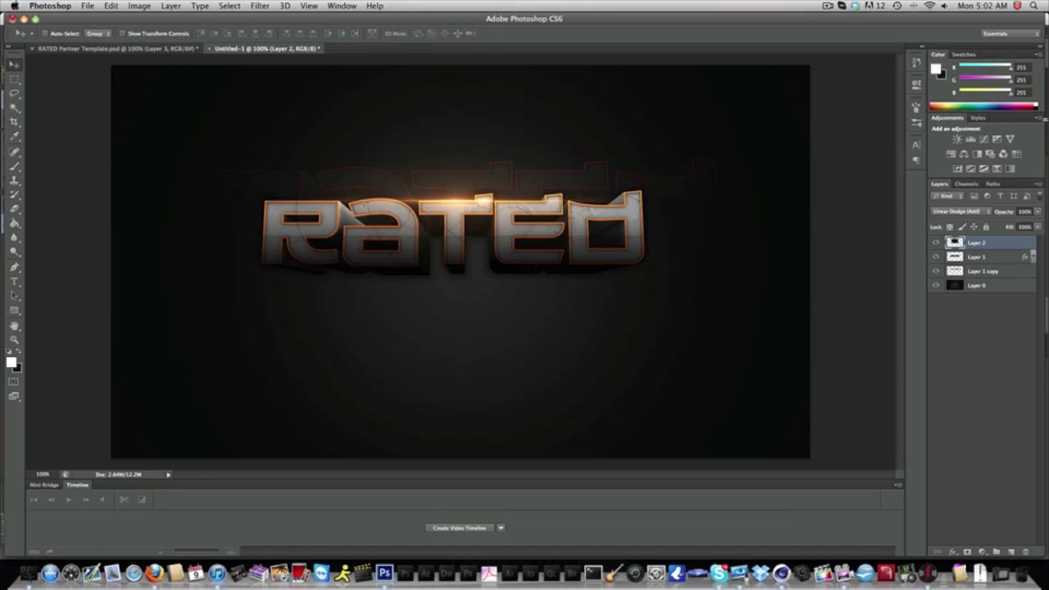
Add a Curves adjustment layer with darker shadows and brighter highlights in an S-curve.
left_click(1039, 118)
left_click(951, 166)
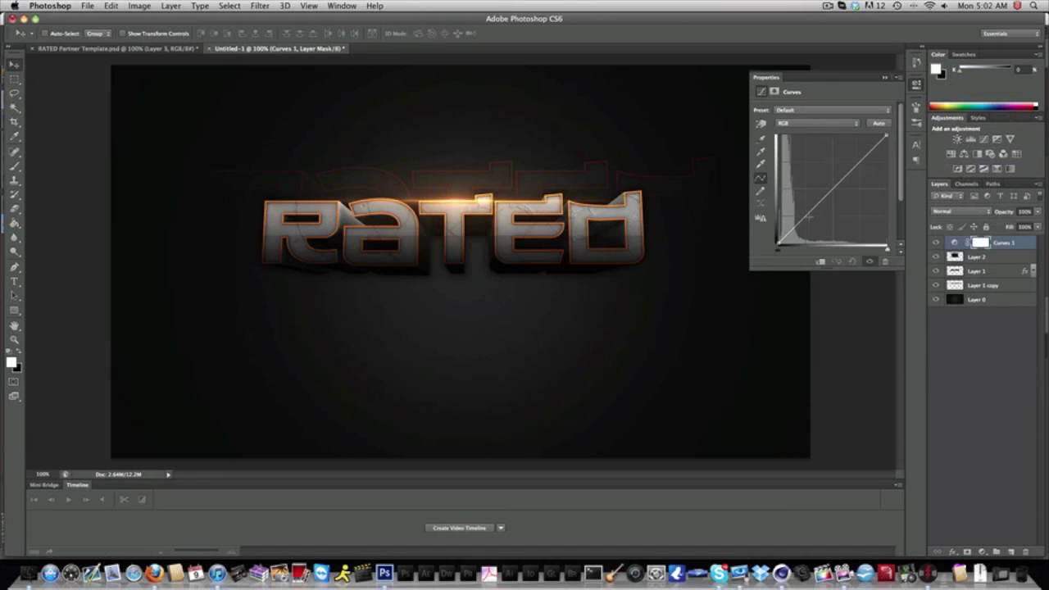
mouse_move(809, 216)
left_mouse_down()
mouse_move(811, 231)
mouse_move(816, 216)
left_mouse_up()
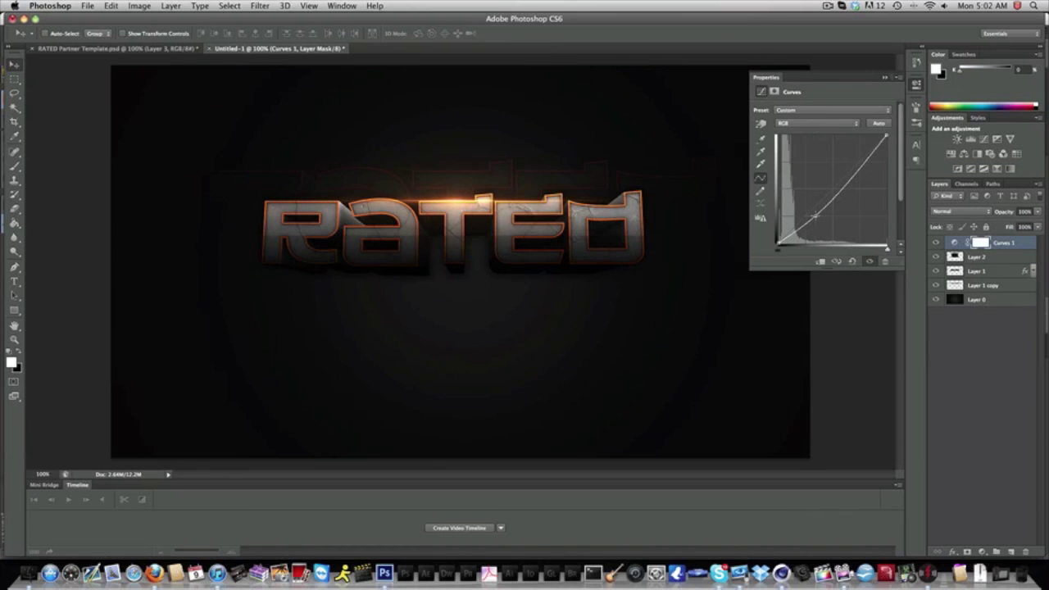
left_click_drag(866, 162, 870, 152)
left_click_drag(817, 217, 815, 213)
left_click(915, 85)
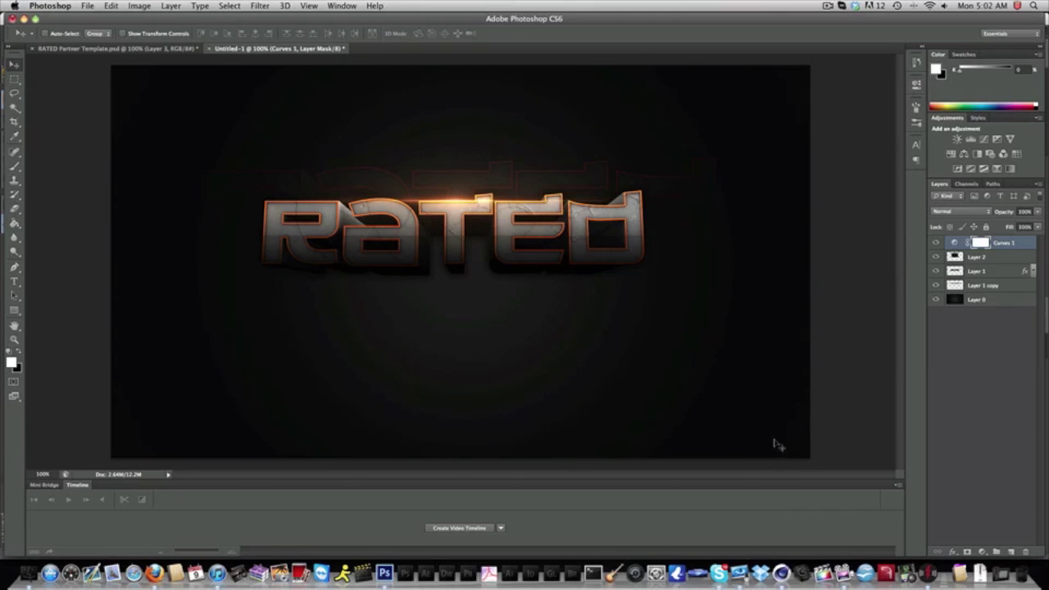
left_click(718, 566)
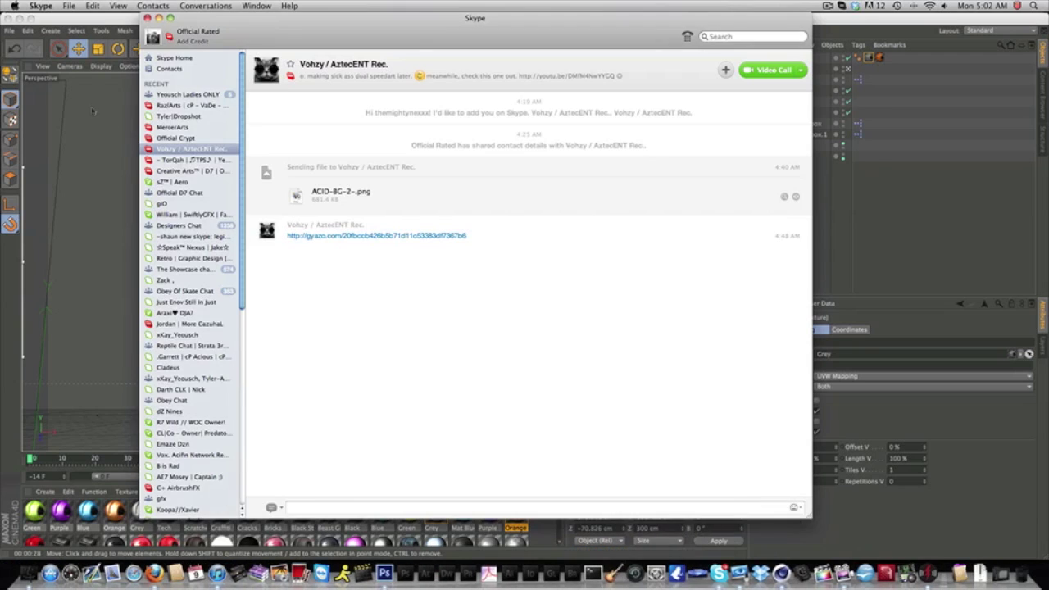
left_click(94, 111)
left_click(401, 564)
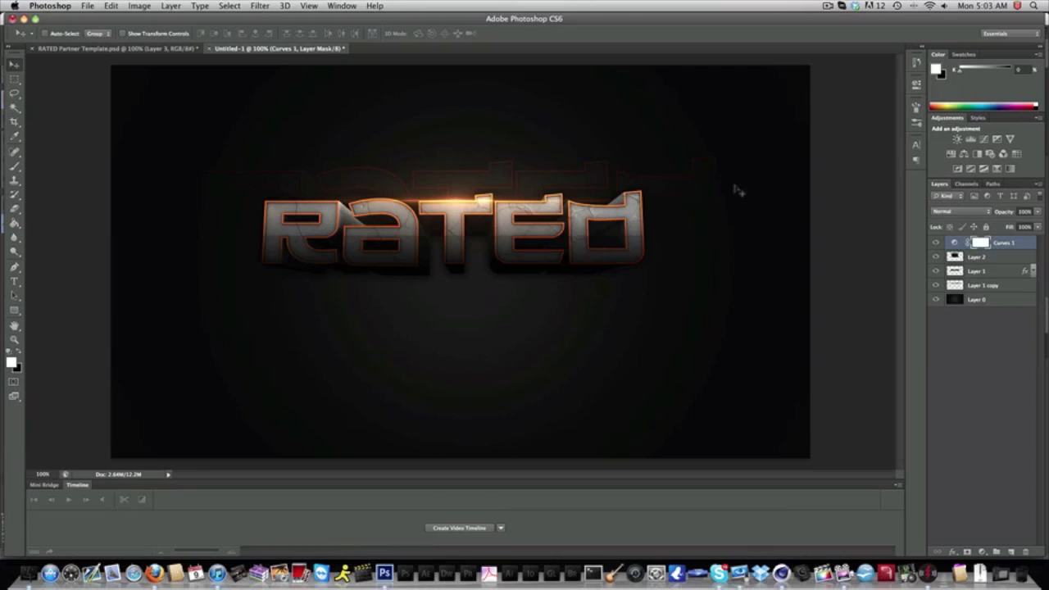
left_click(828, 5)
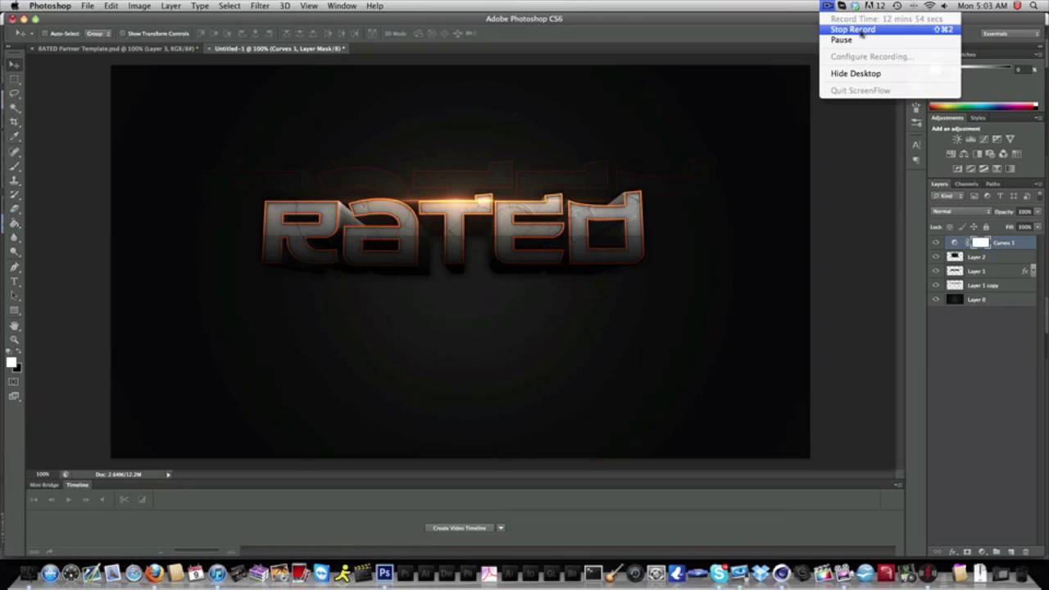